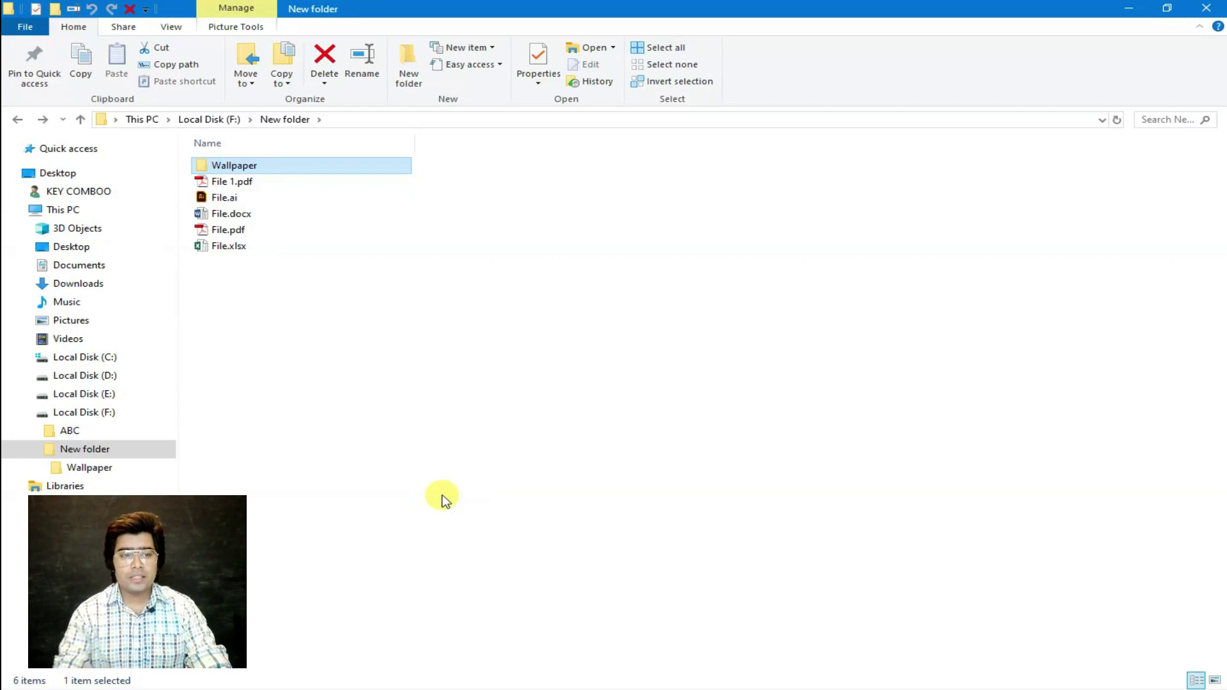
Step: Hide the navigation pane in the New folder window
key("alt")
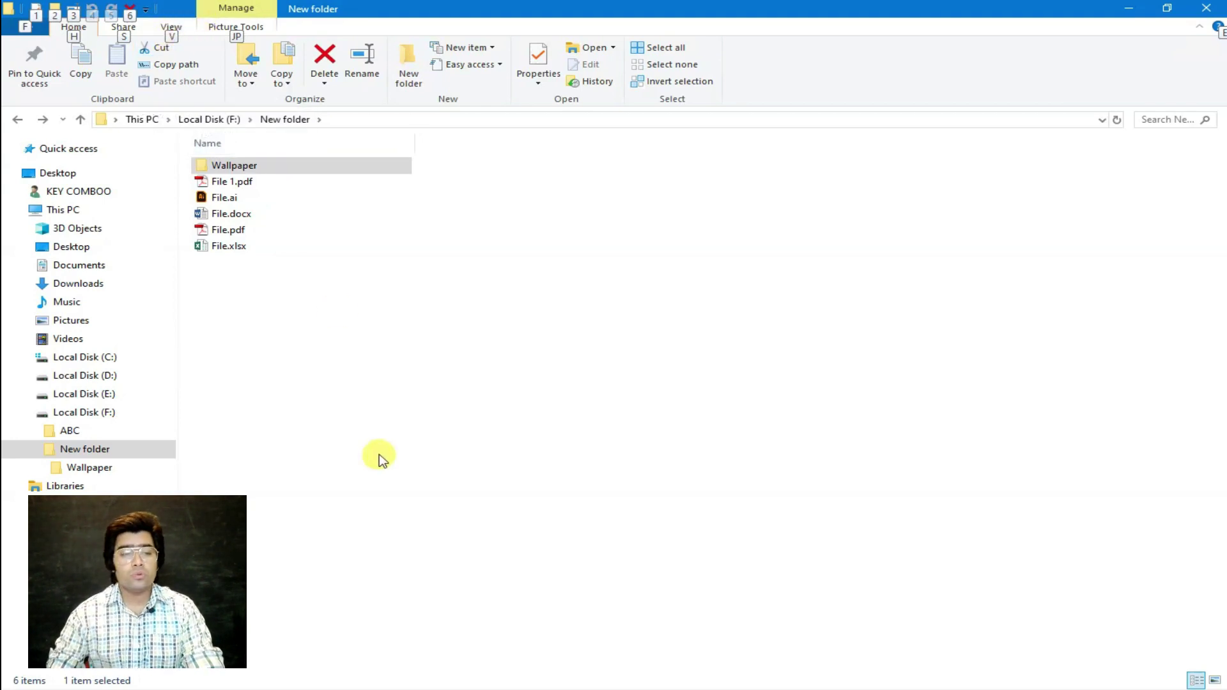
key("v")
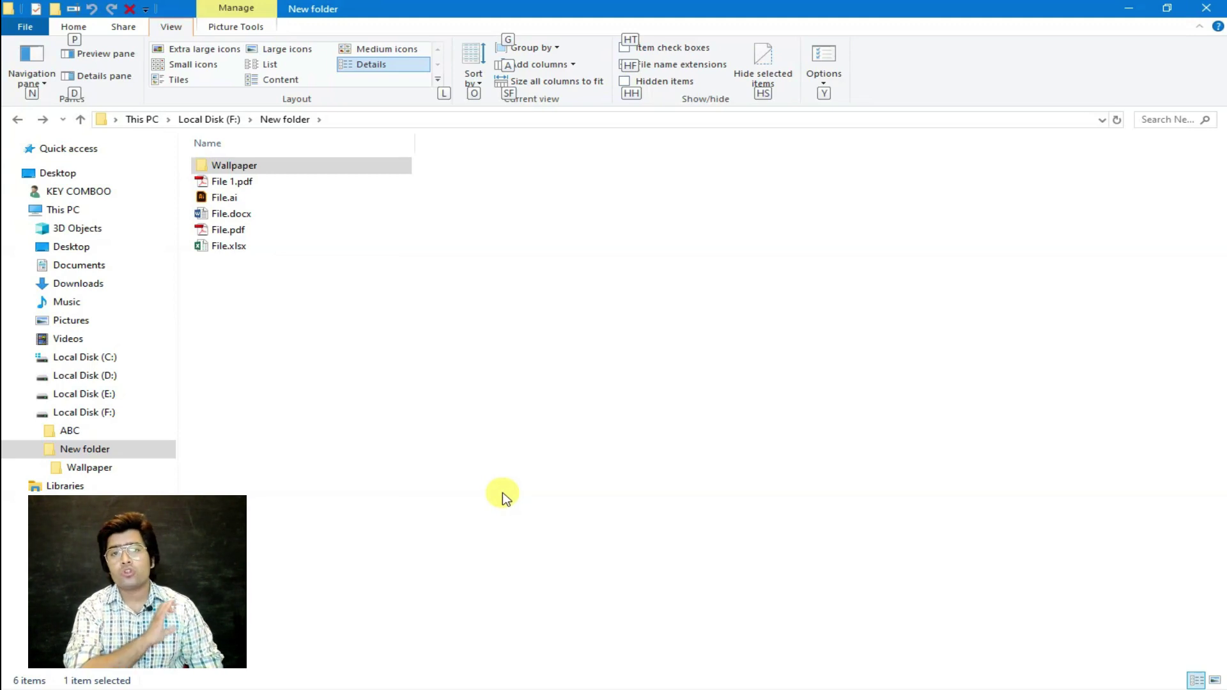
key("n")
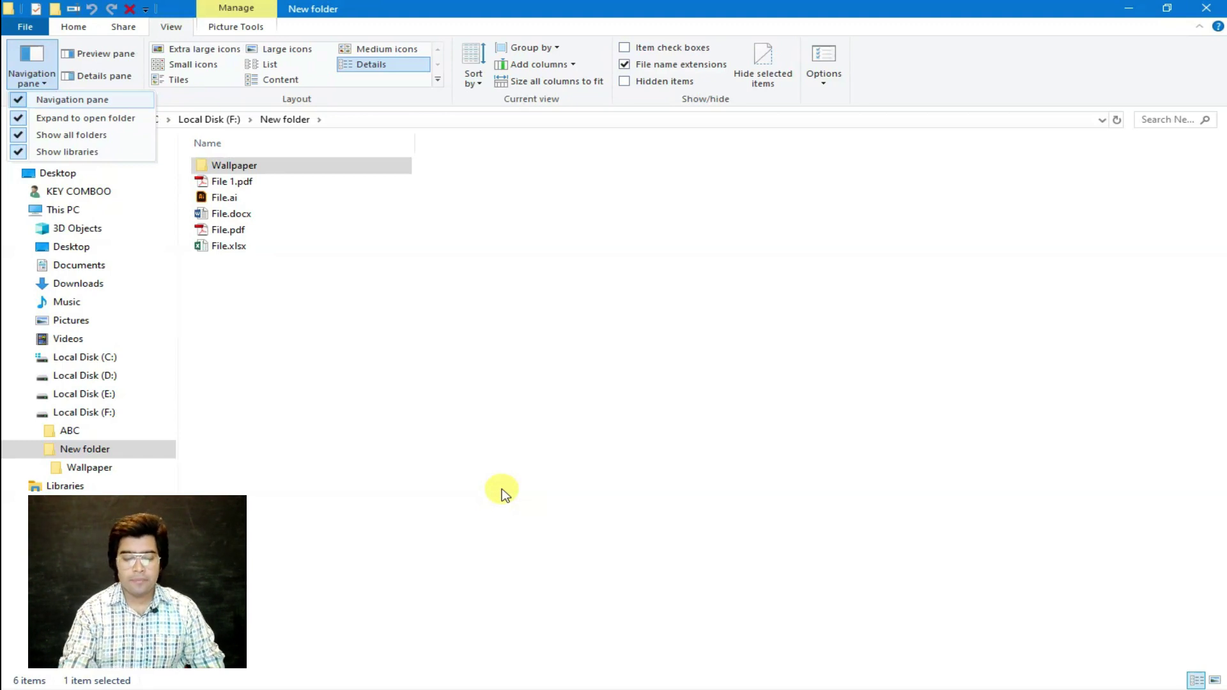
key("Down")
key("Up")
key("Return")
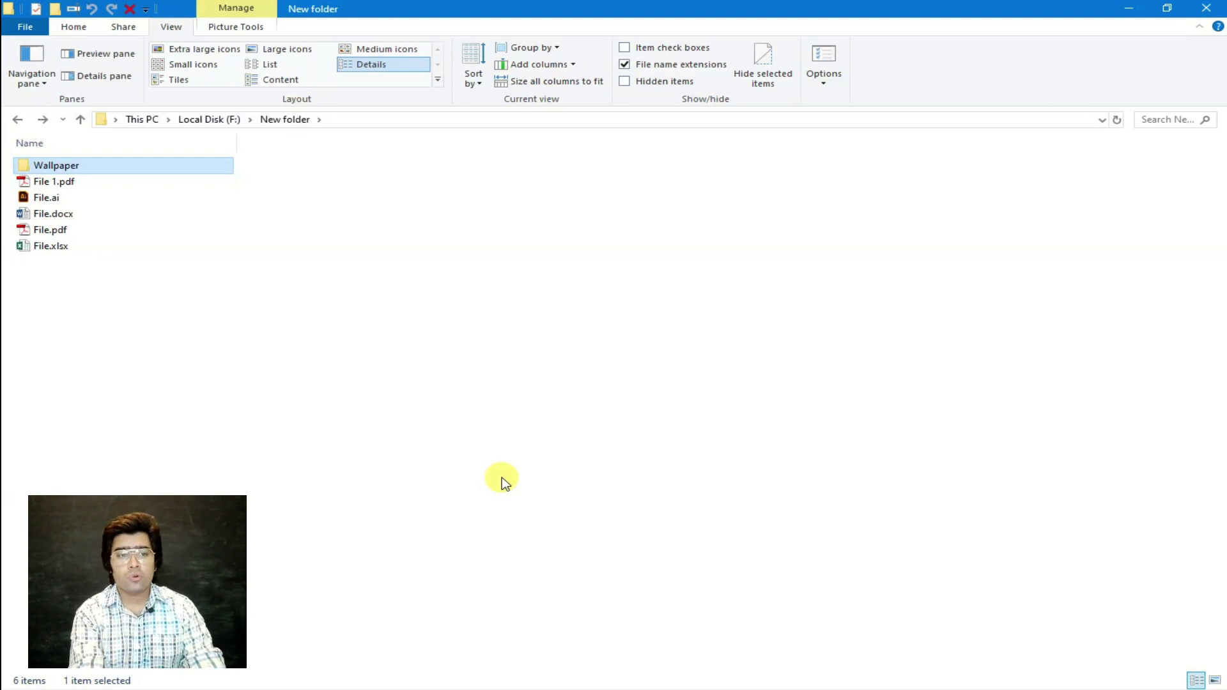
Step: Show the navigation pane again beside the file list
key("alt")
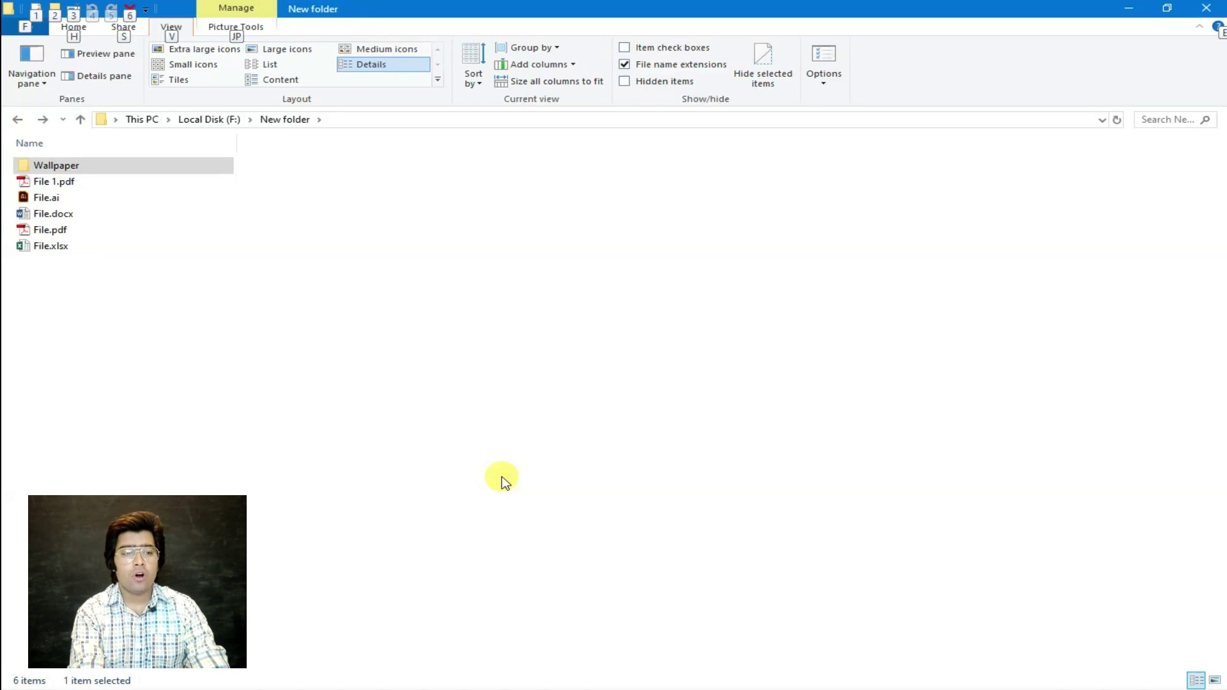
key("v")
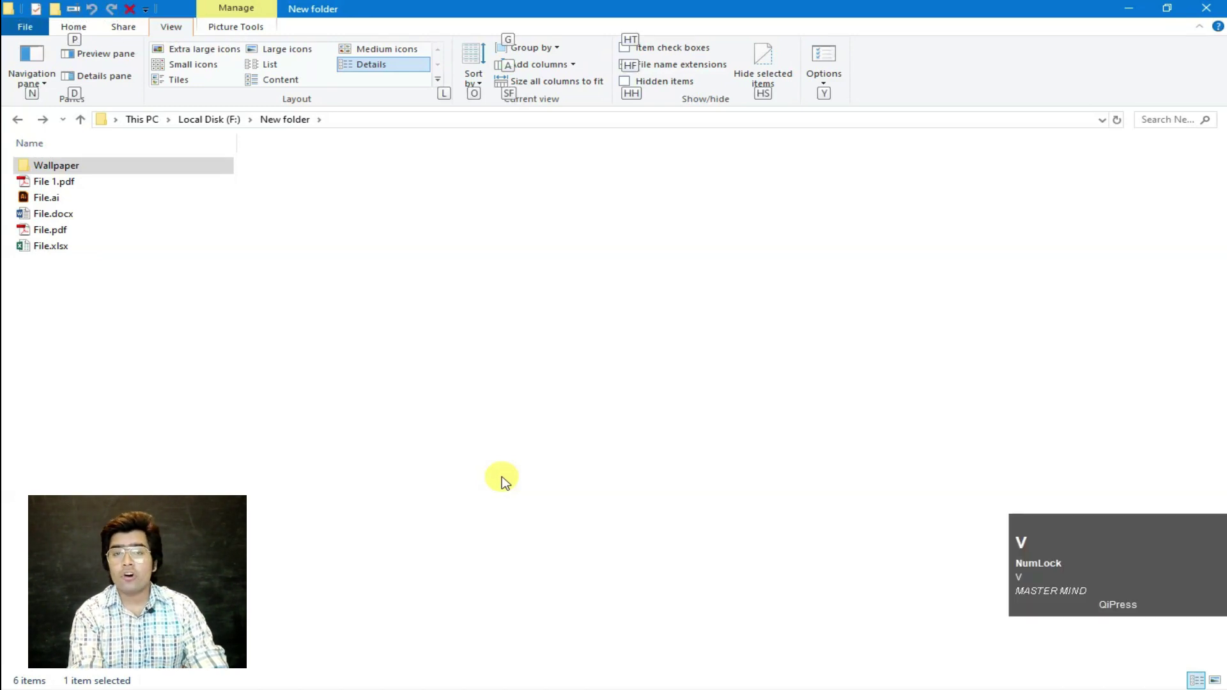
key("n")
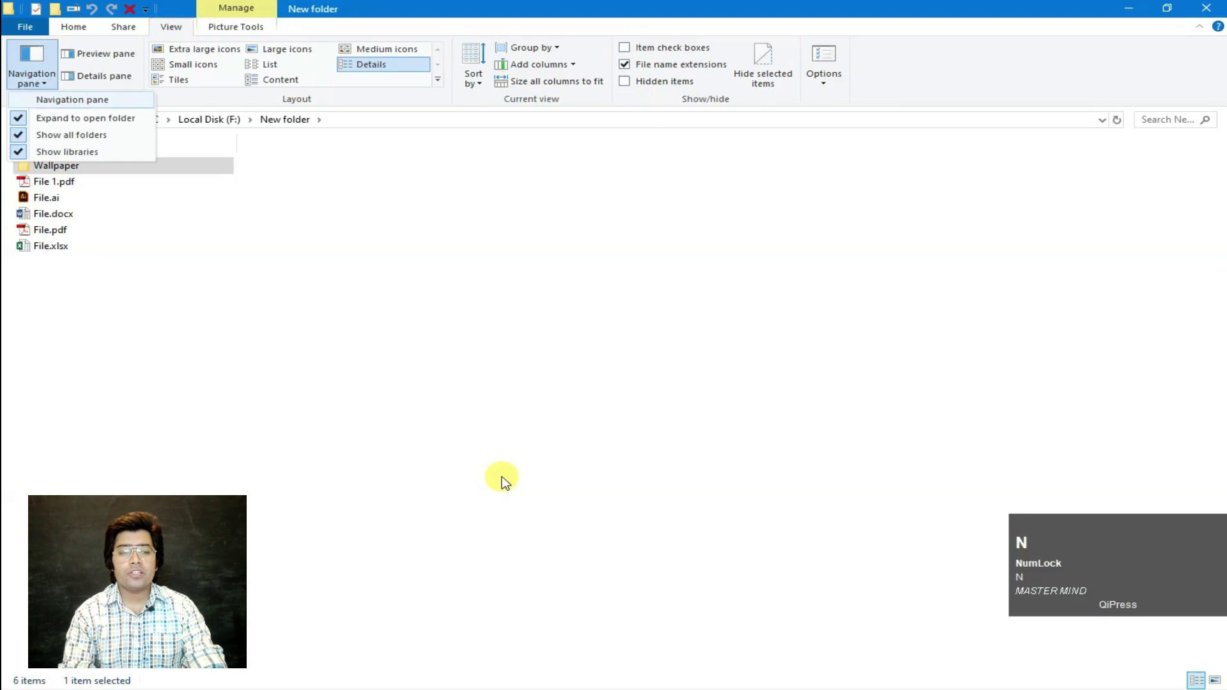
key("Up")
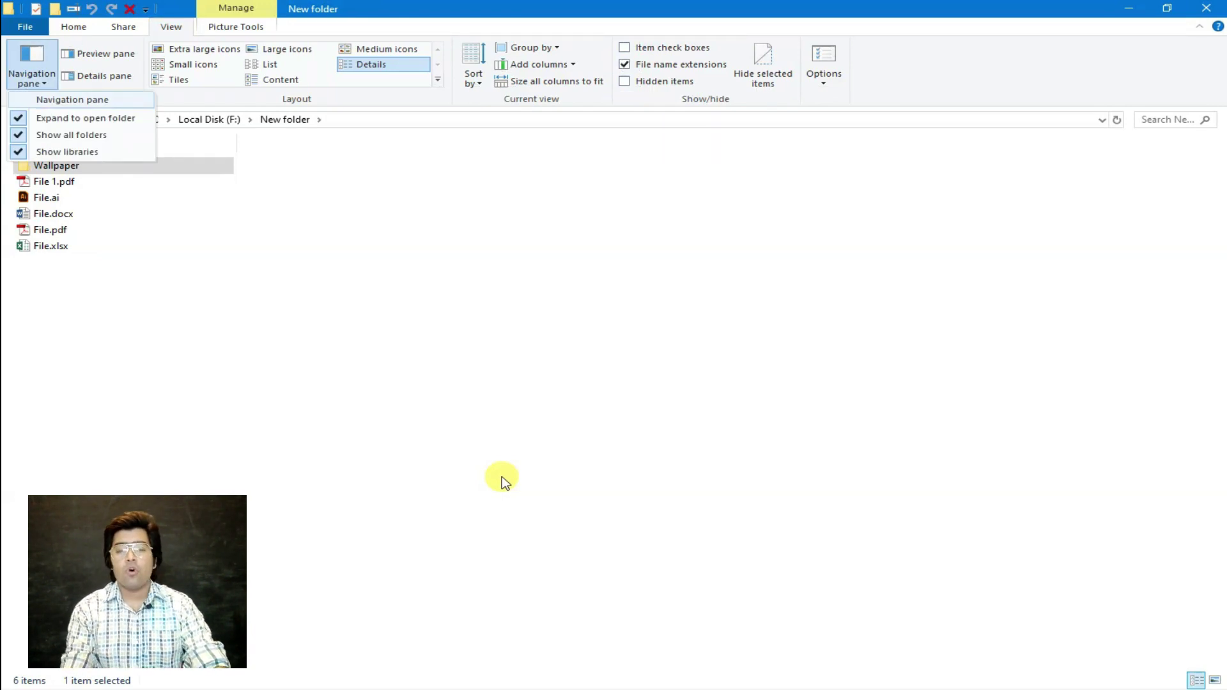
key("Return")
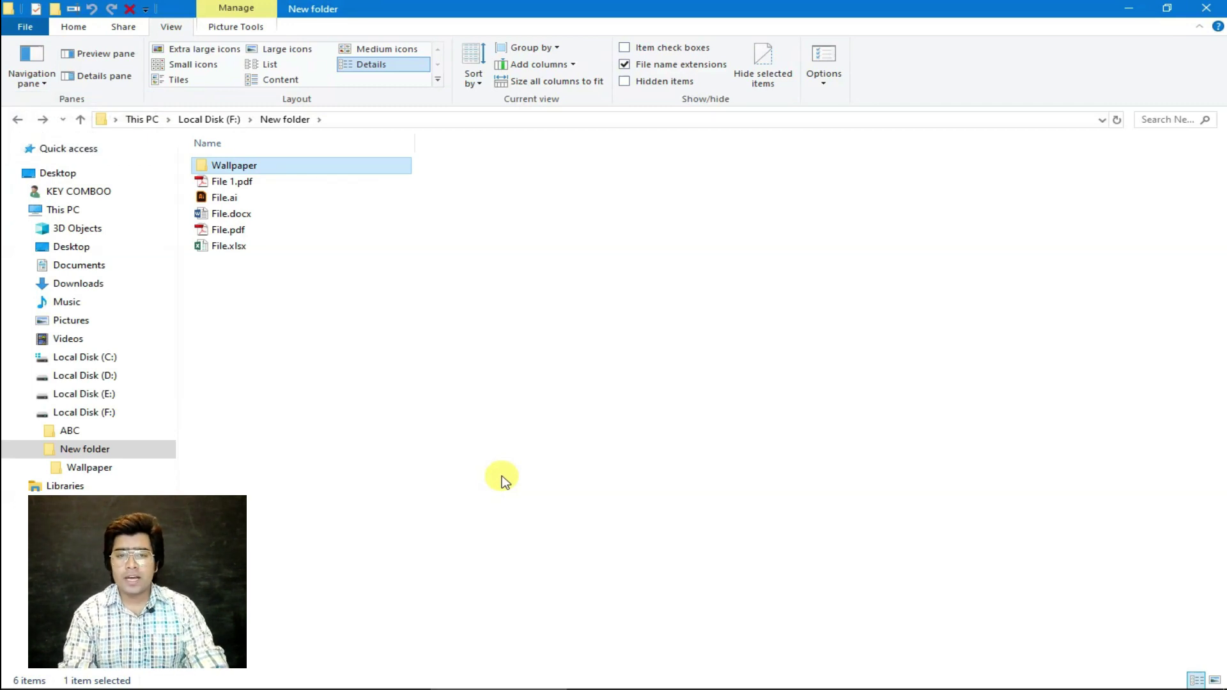
Step: Collapse the Local Disk (F:) branch in the navigation pane's folder tree
key("Up")
key("shift+Tab")
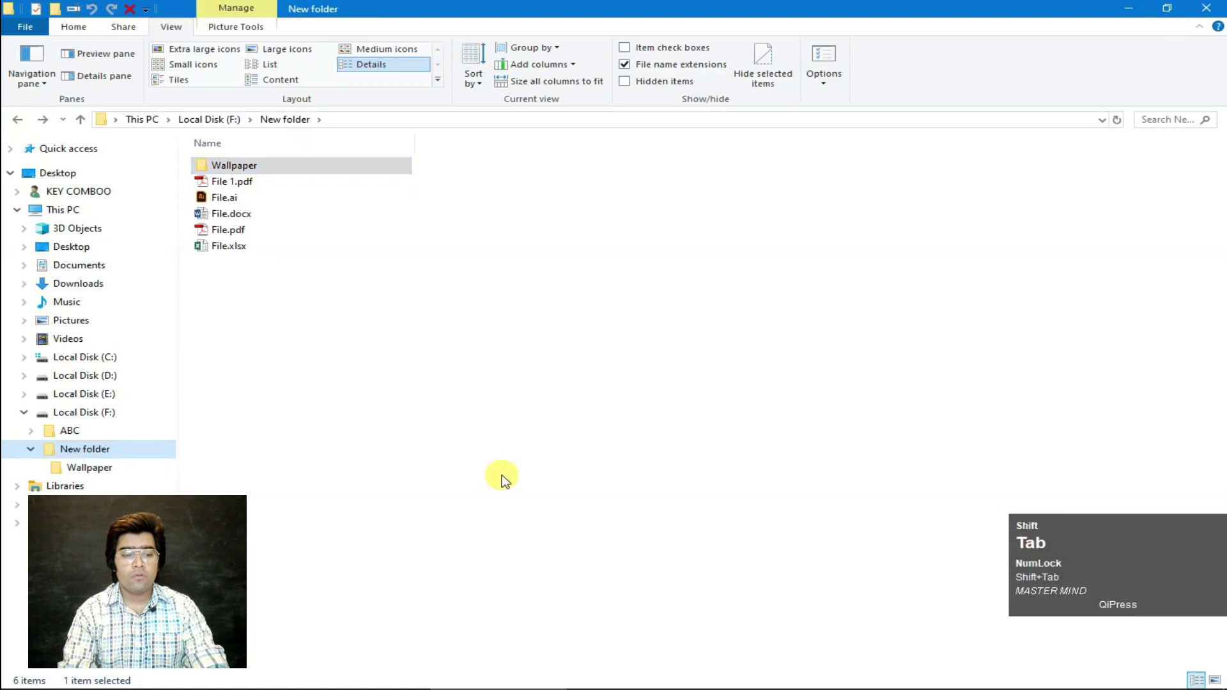
key("Up")
key("Up")
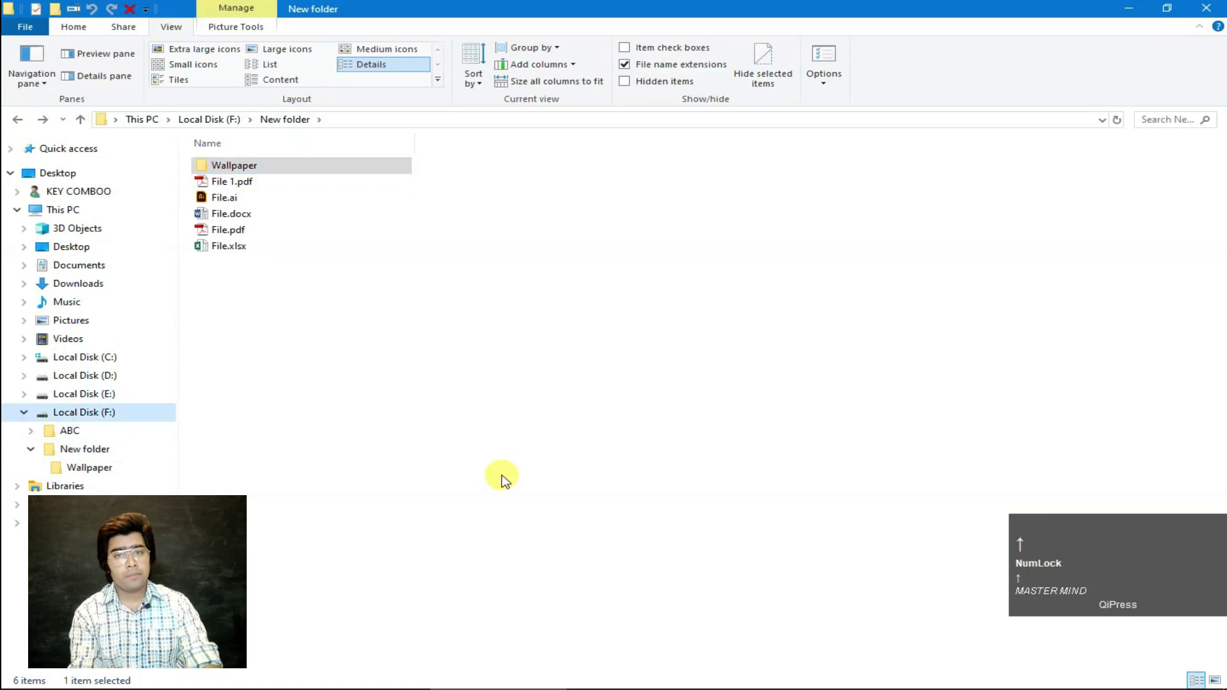
key("Left")
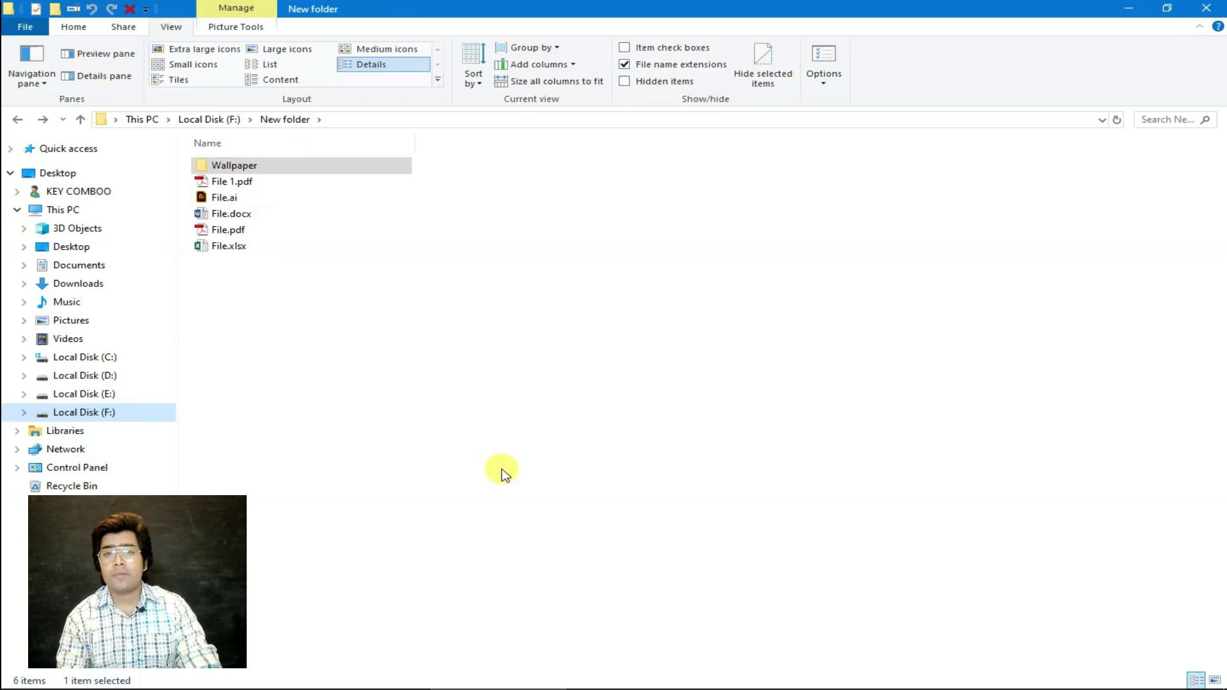
Step: Select File.ai in the file list and turn on the preview pane
key("Tab")
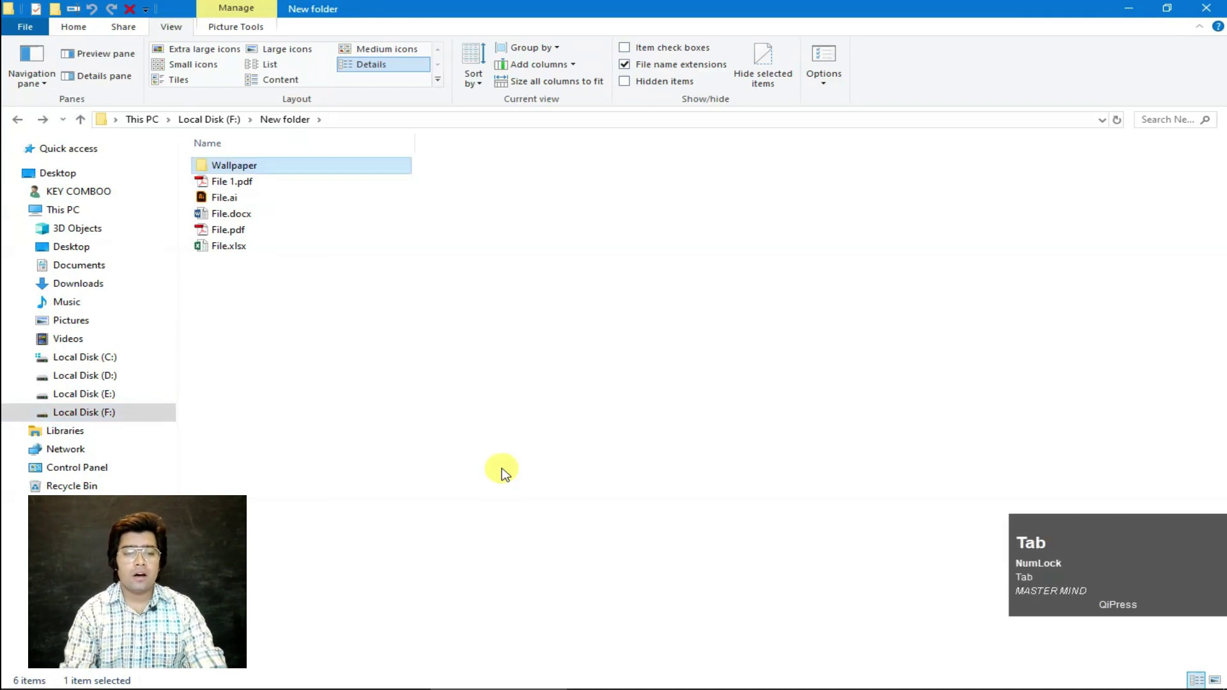
key("Down")
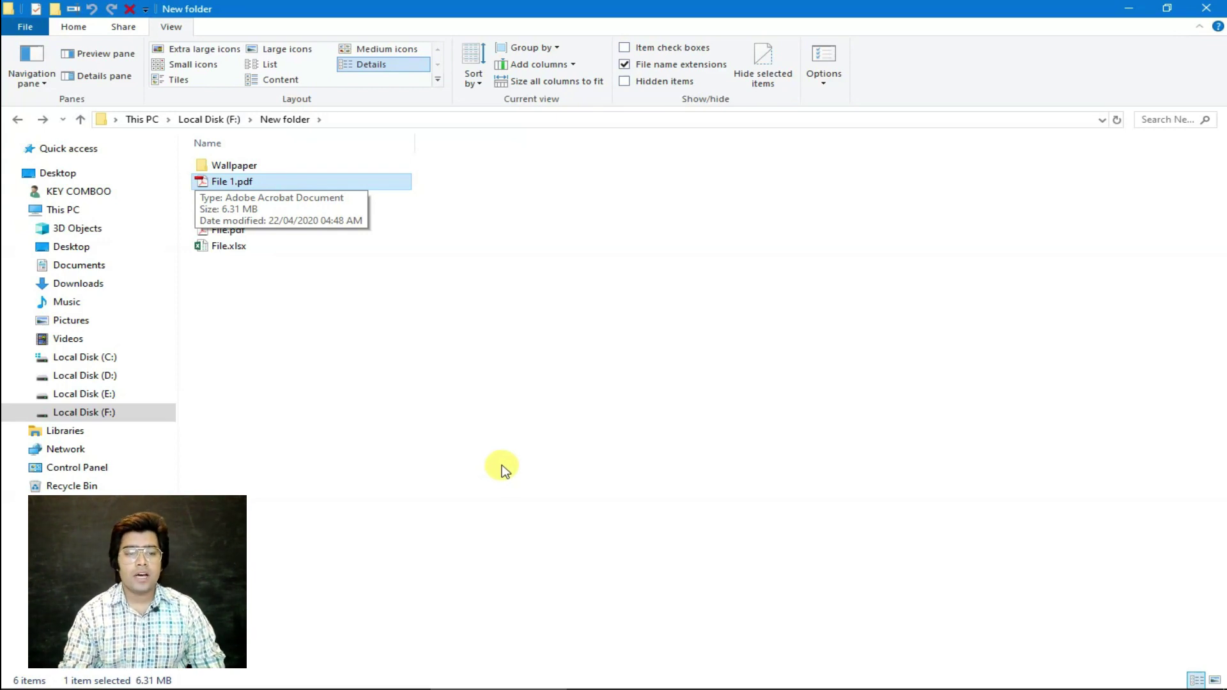
key("Down")
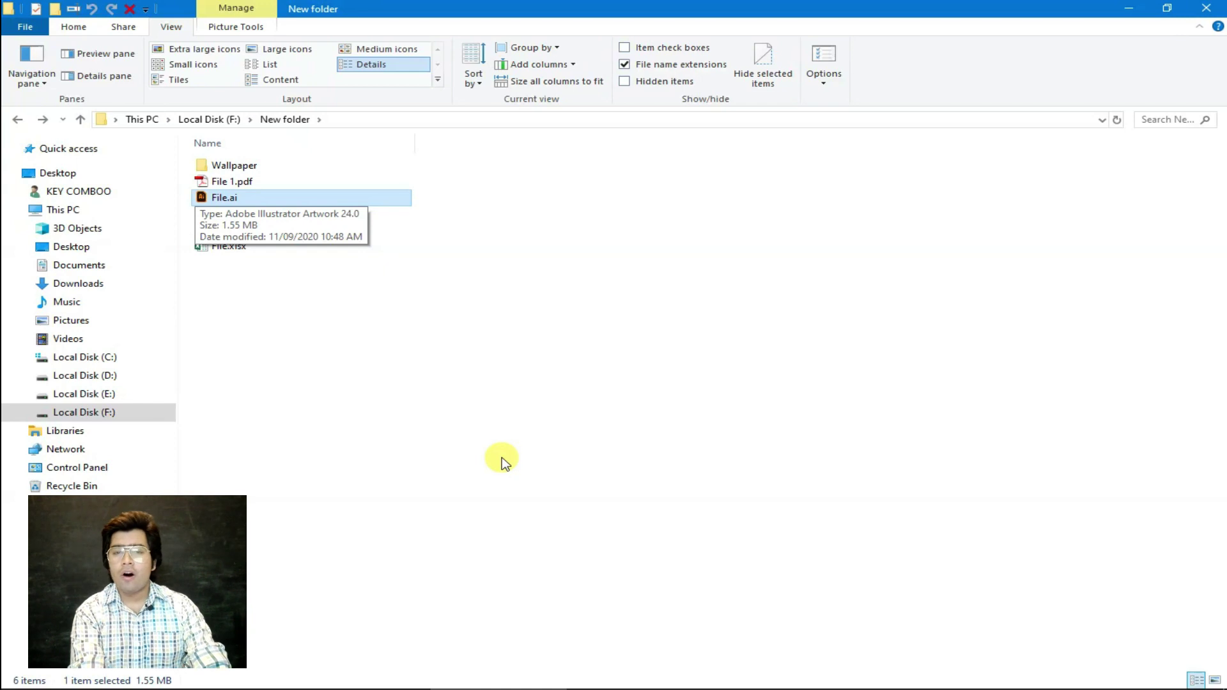
key("alt")
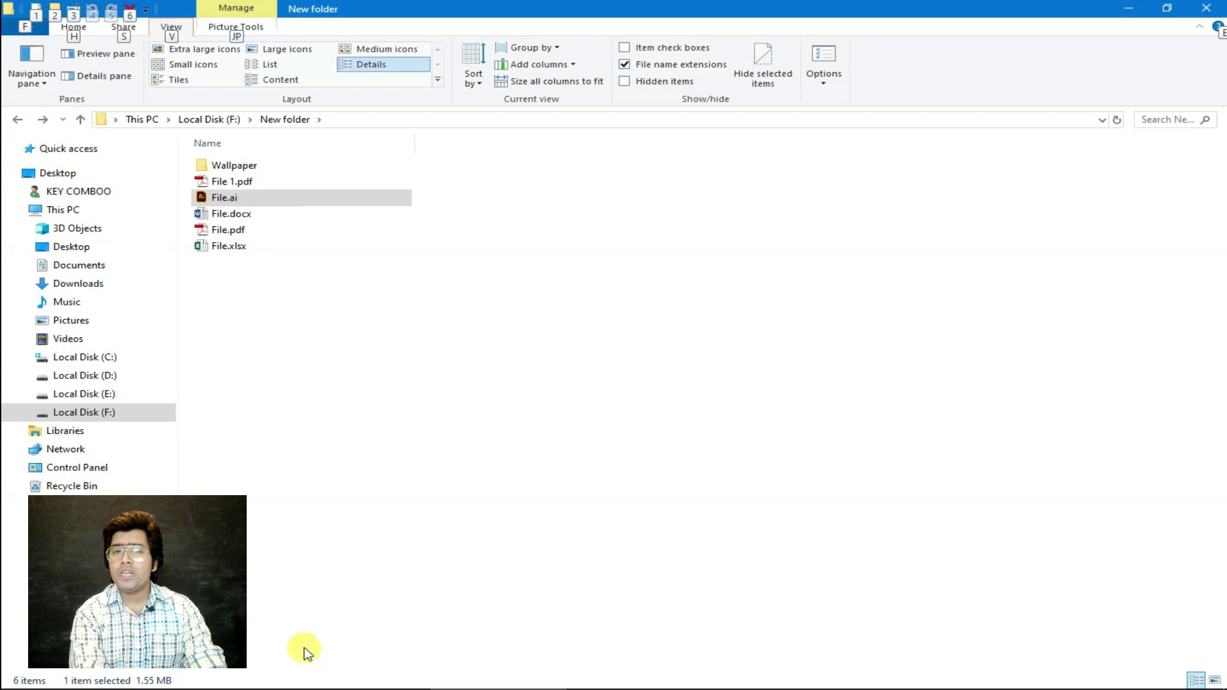
key("v")
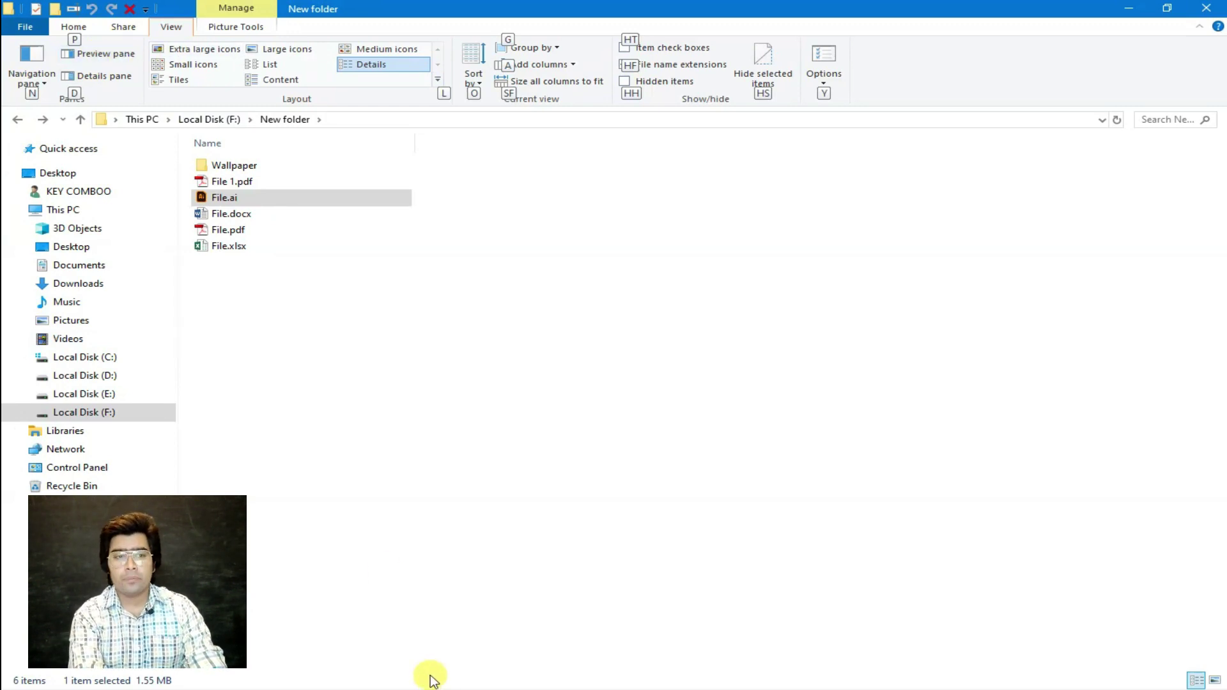
key("p")
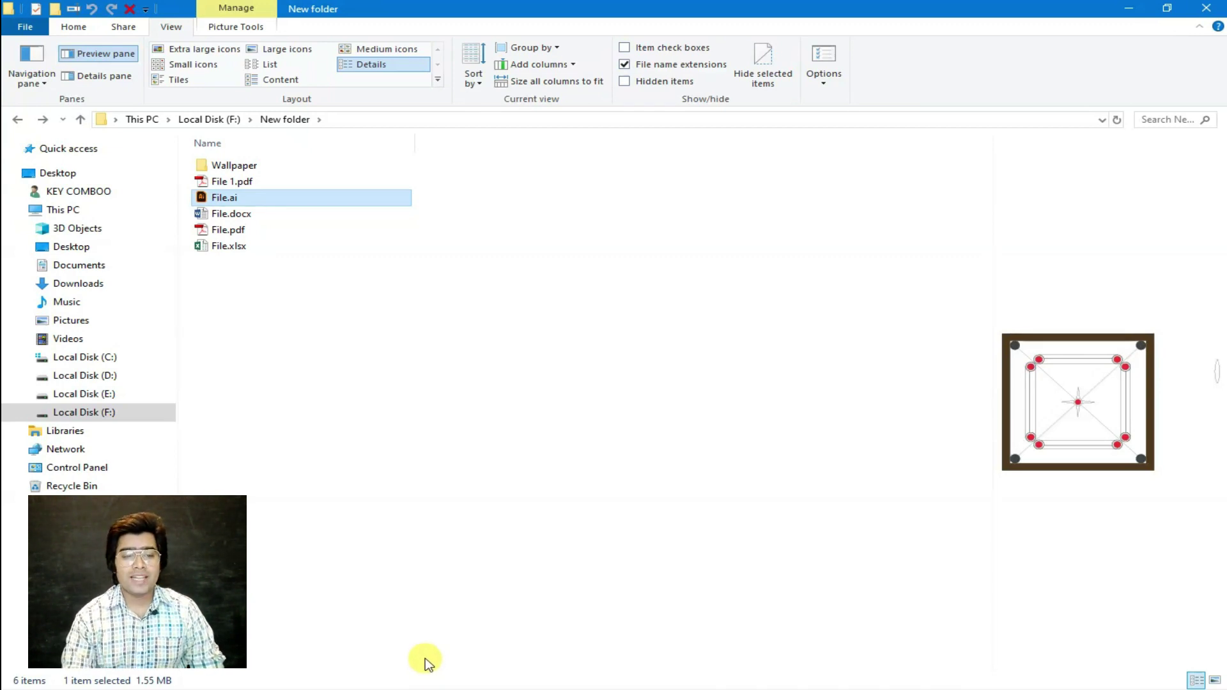
Step: Look through the previews of File 1.pdf, File.ai, File.docx, File.pdf and File.xlsx
key("Up")
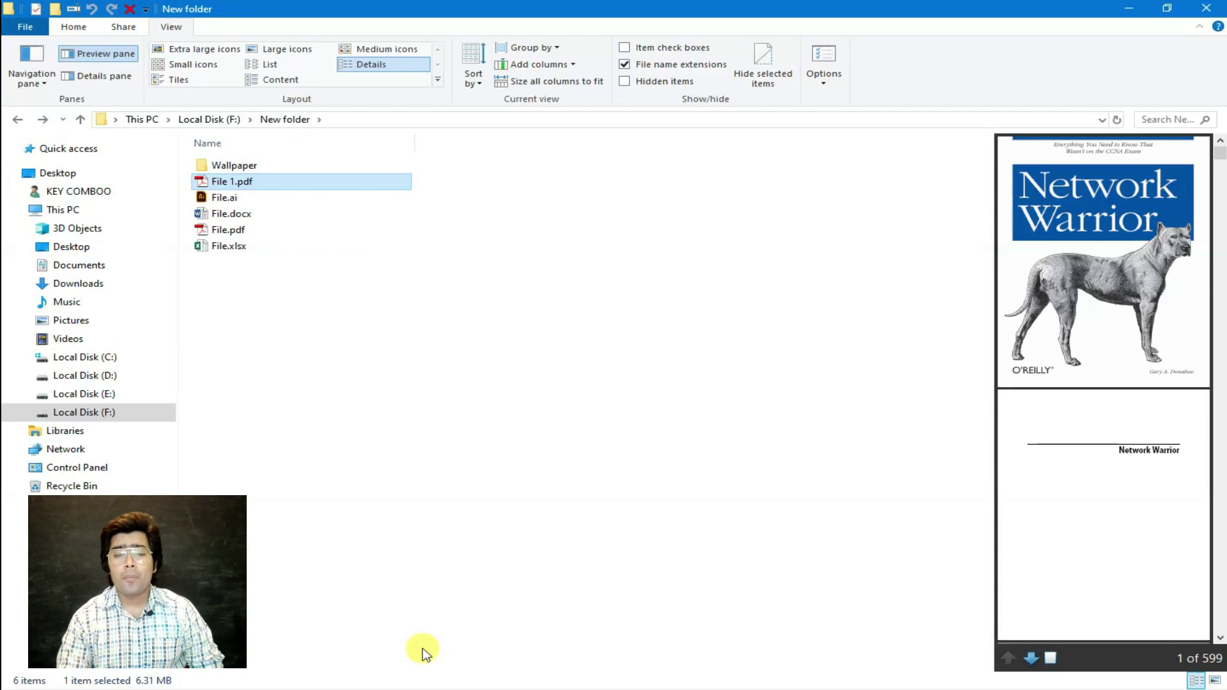
key("Down")
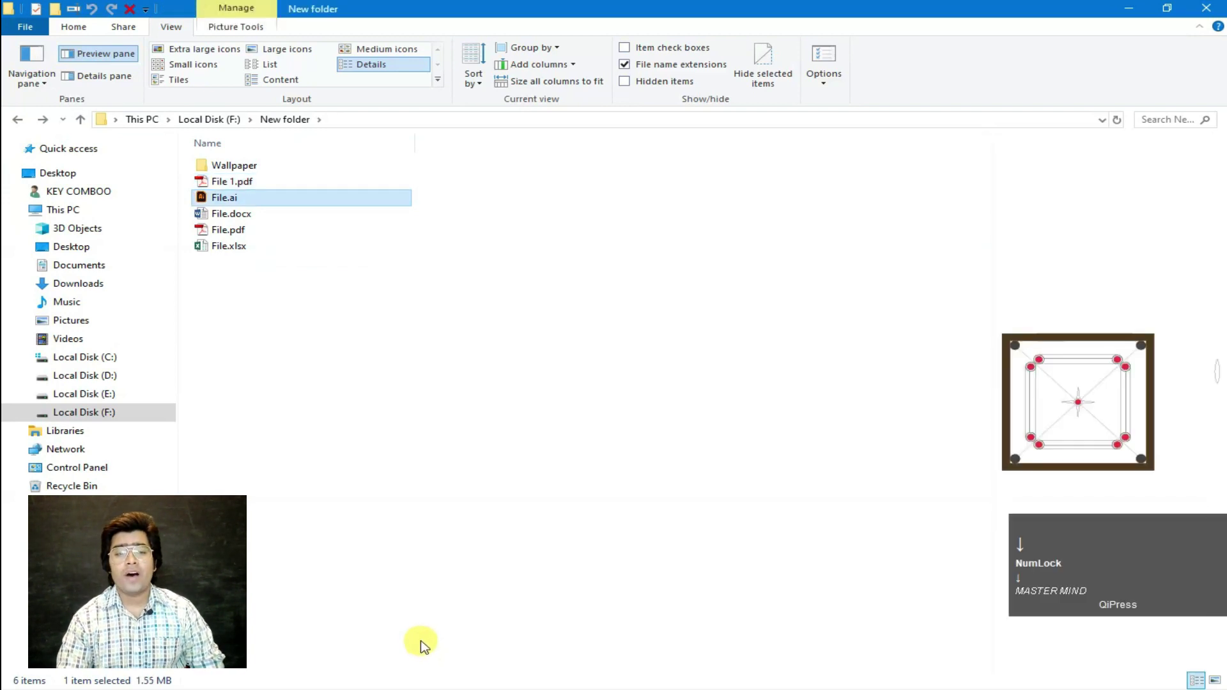
key("Down")
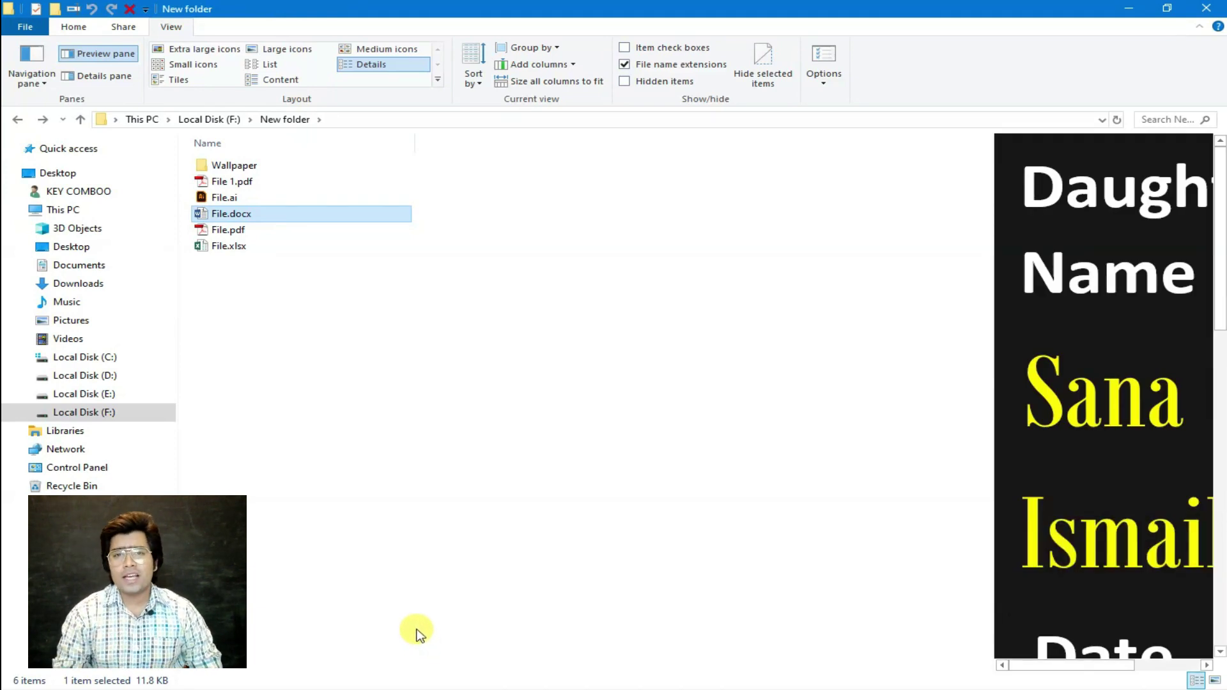
key("Down")
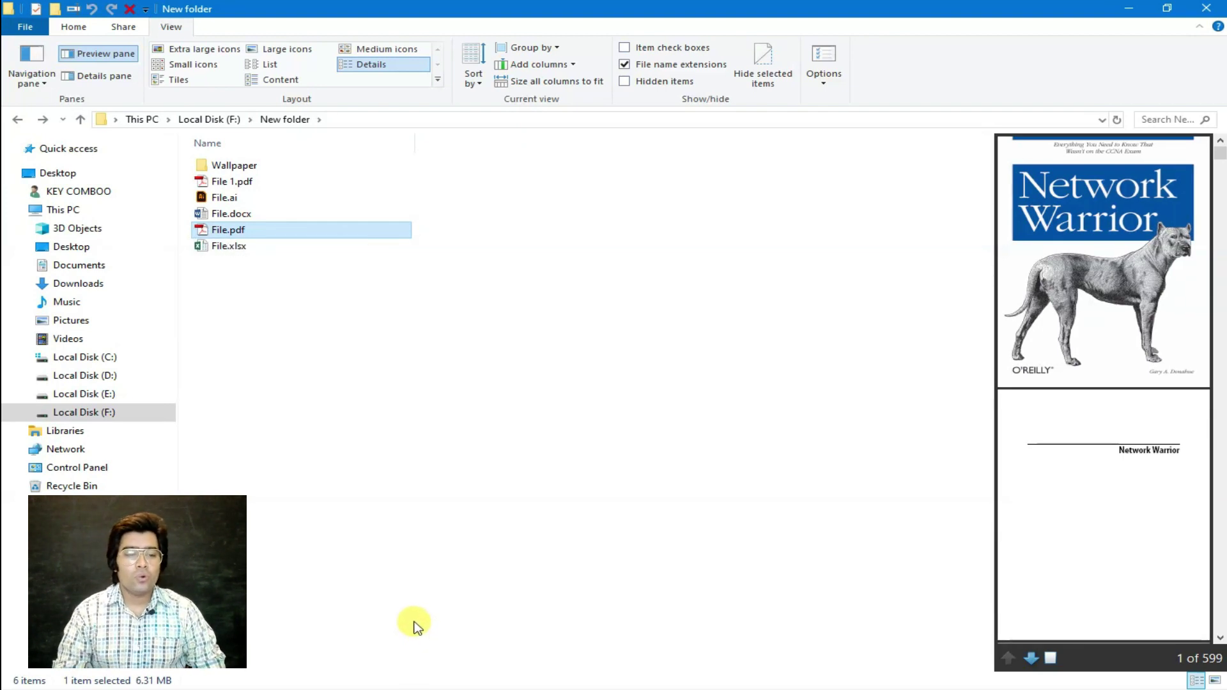
key("Down")
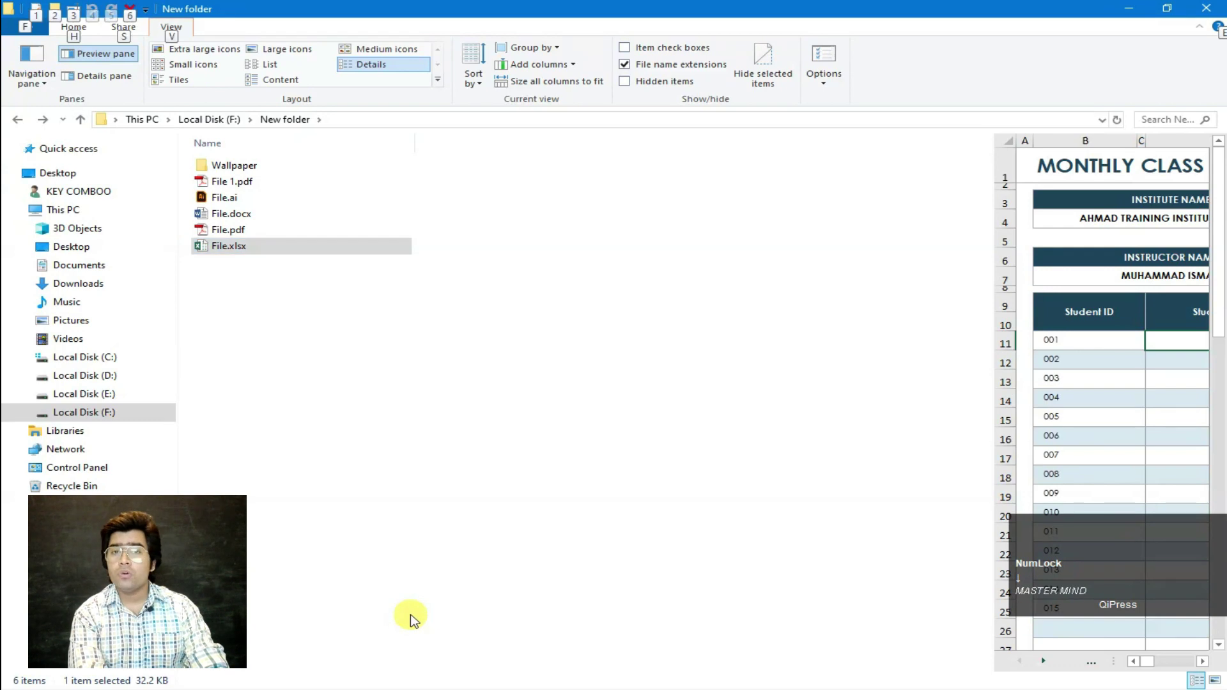
Step: Replace the preview pane with the details pane and review the details of the files between File 1.pdf and File.xlsx
key("v")
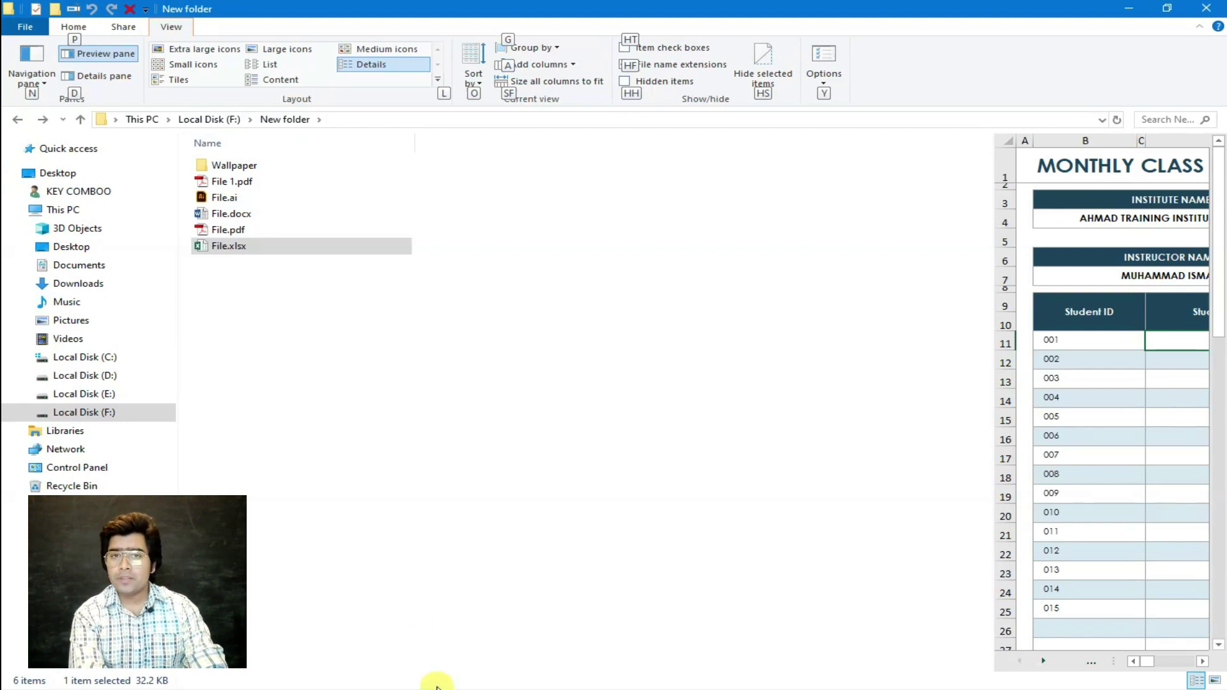
key("d")
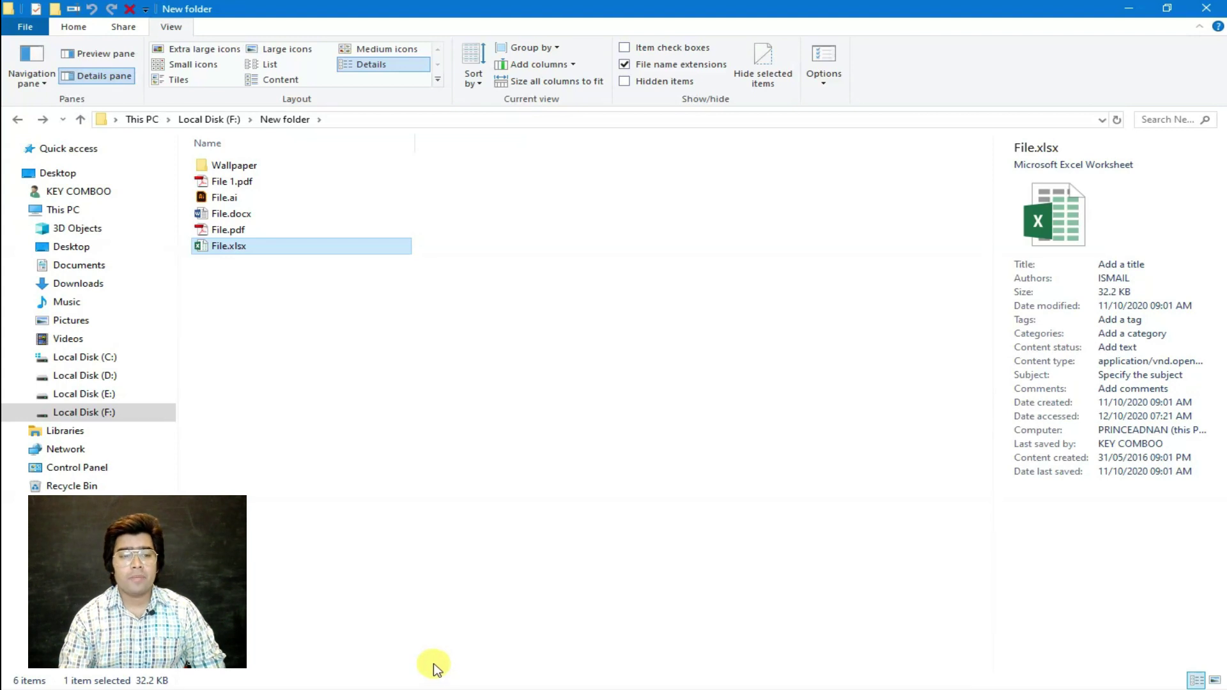
key("Up")
key("Up")
key("Up")
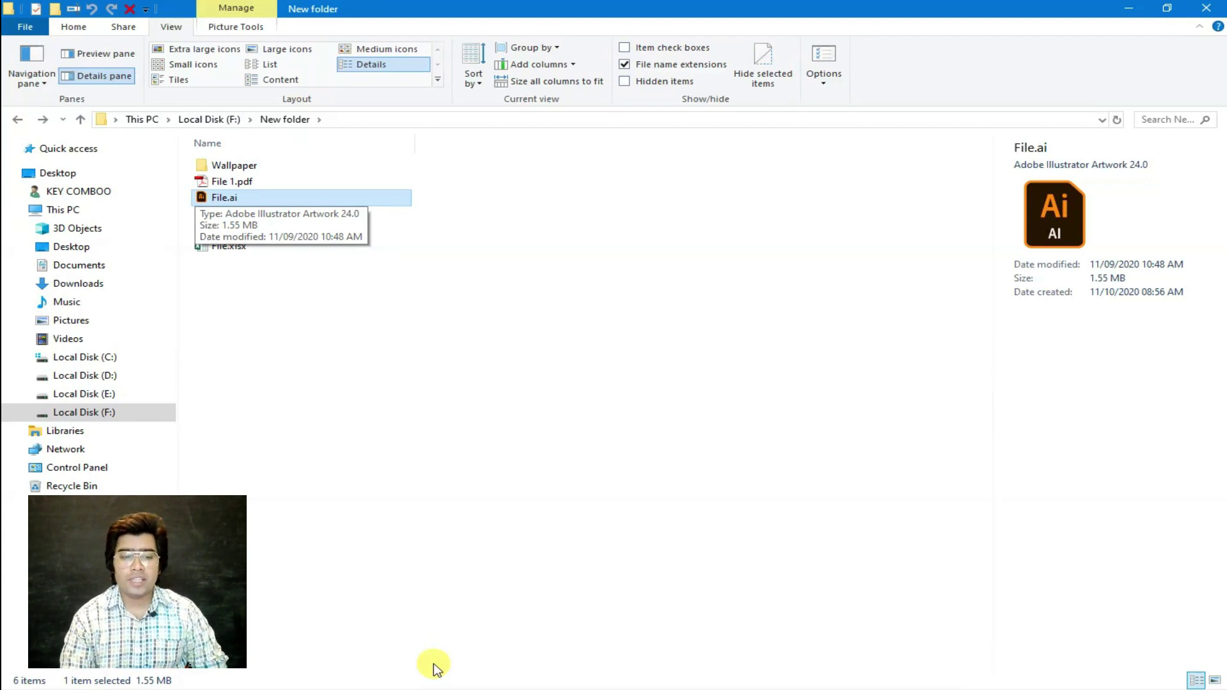
key("Up")
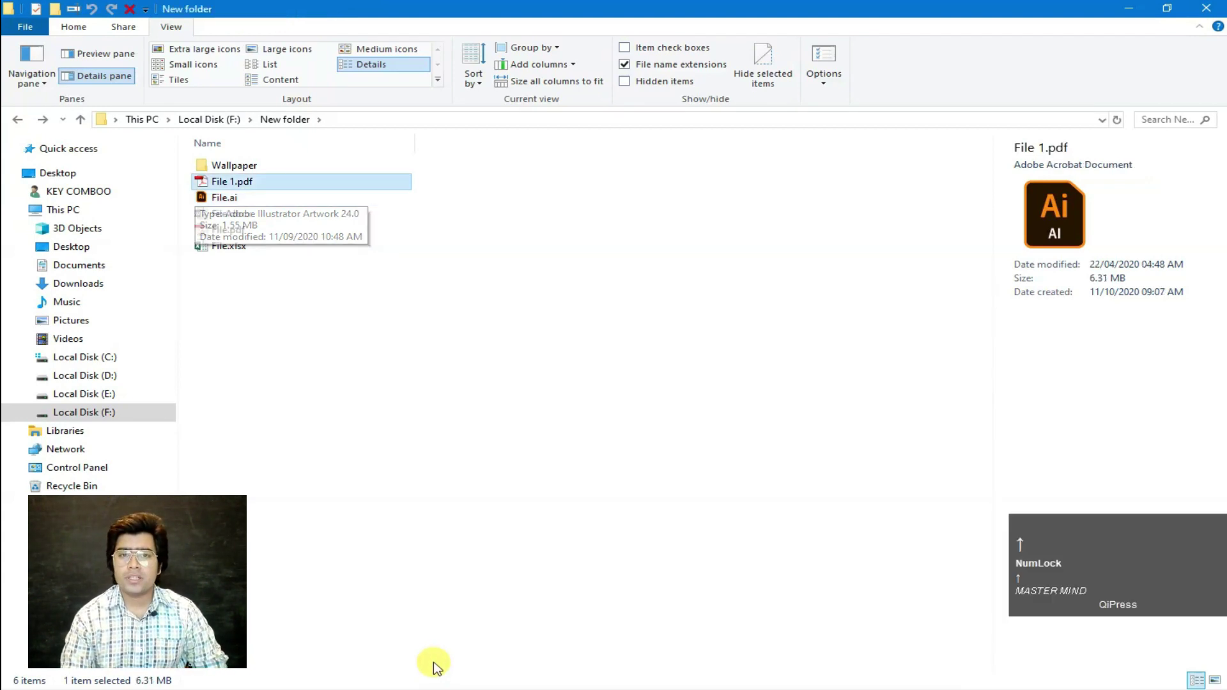
key("Down")
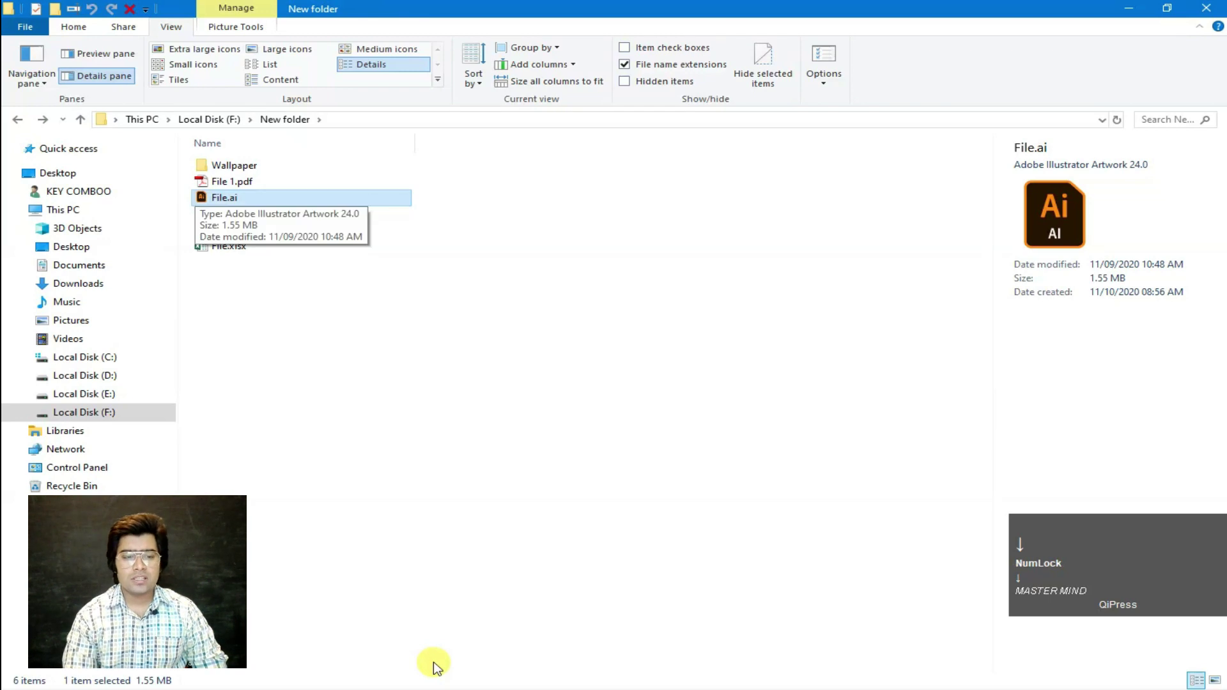
key("Down")
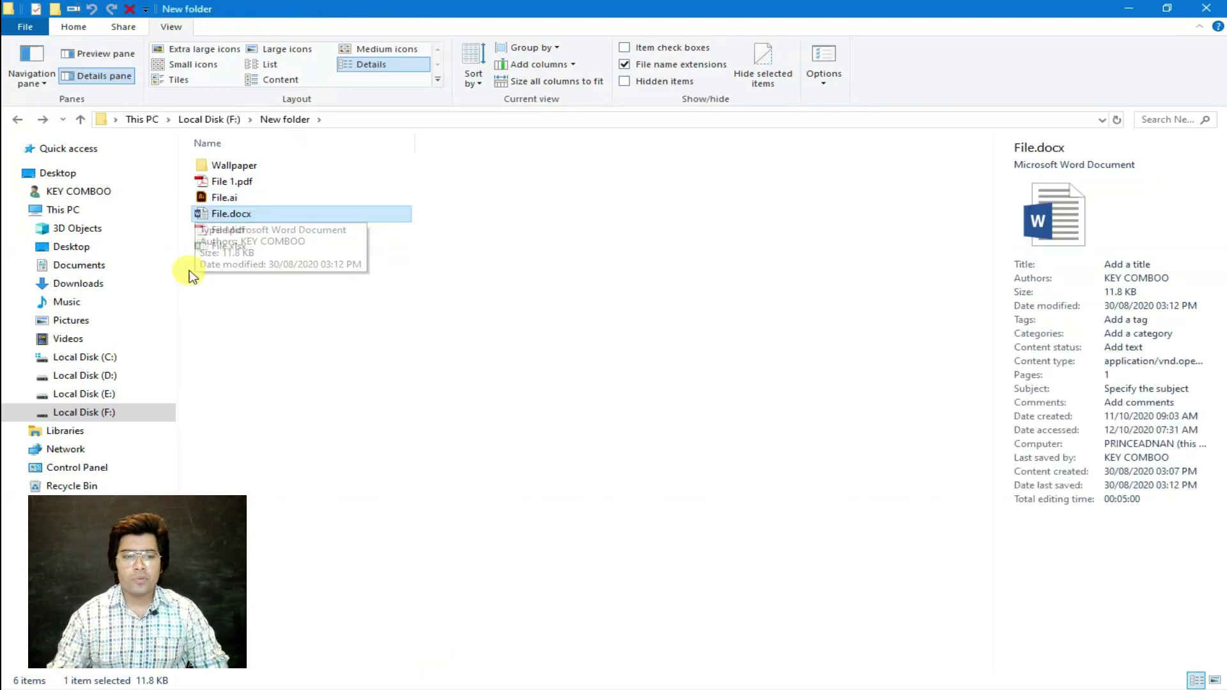
key("Down")
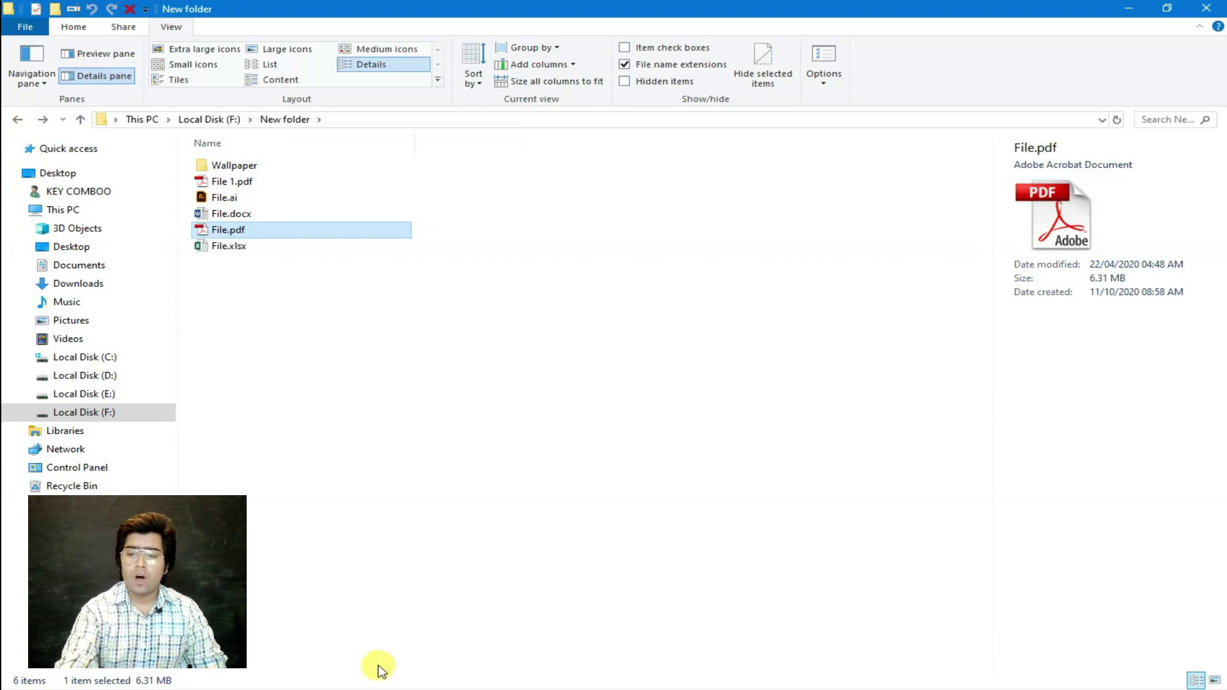
key("Down")
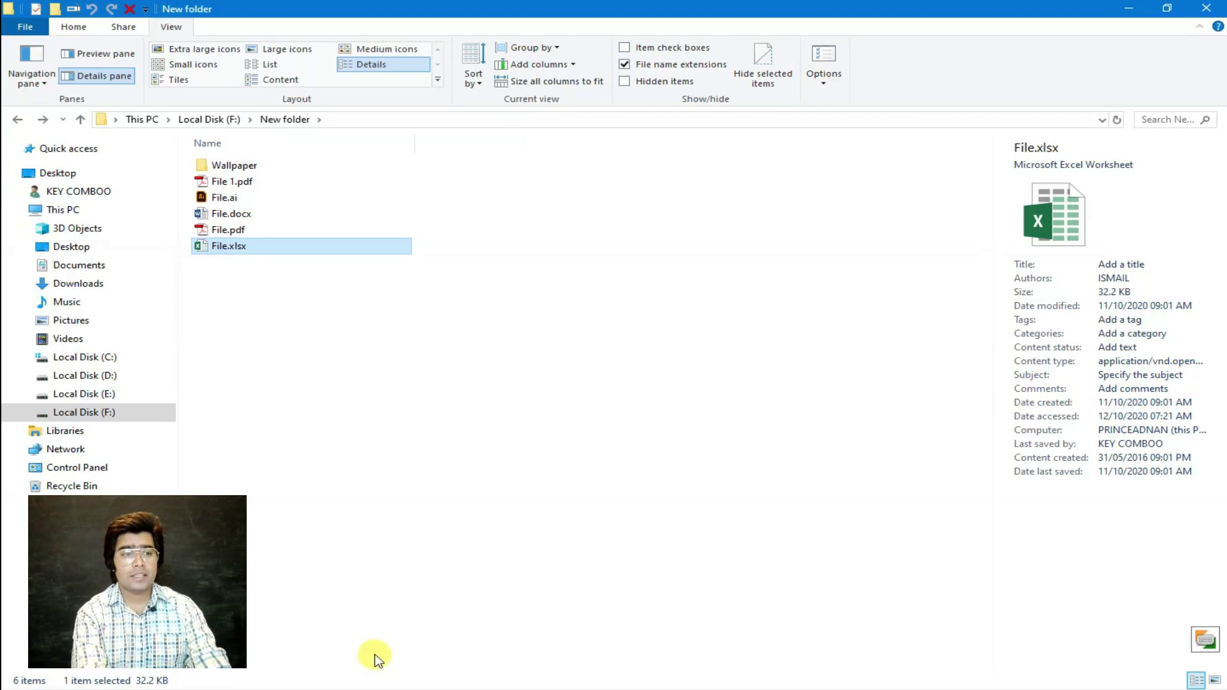
key("alt")
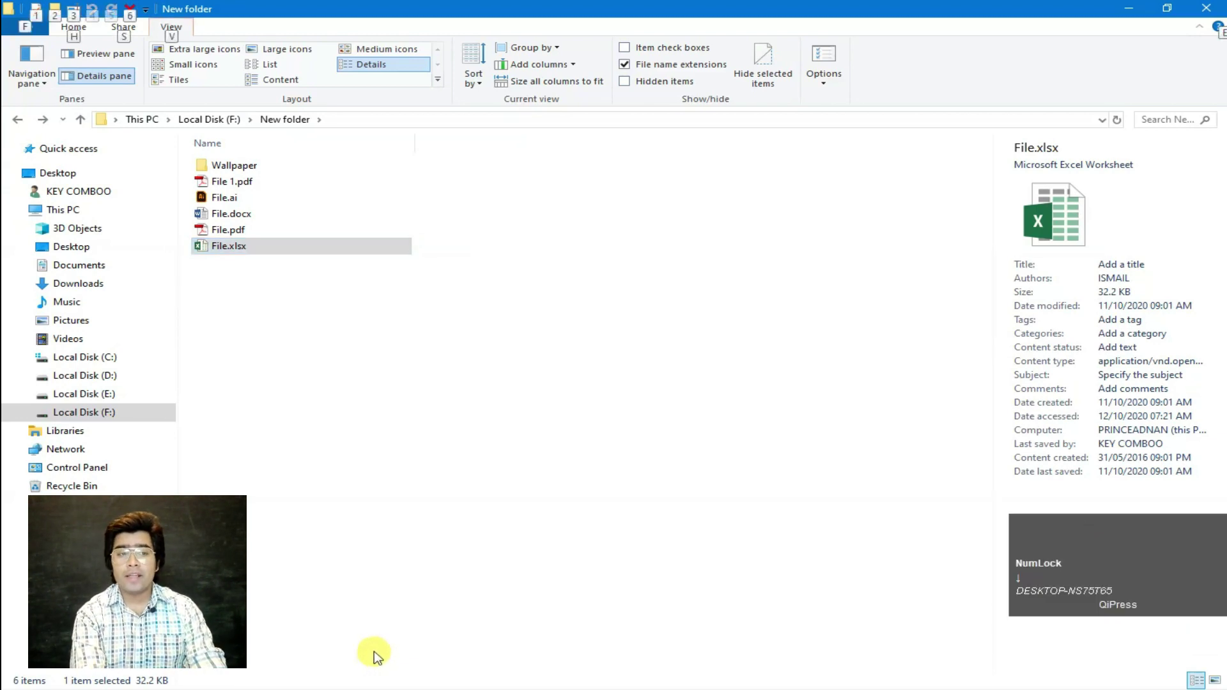
key("v")
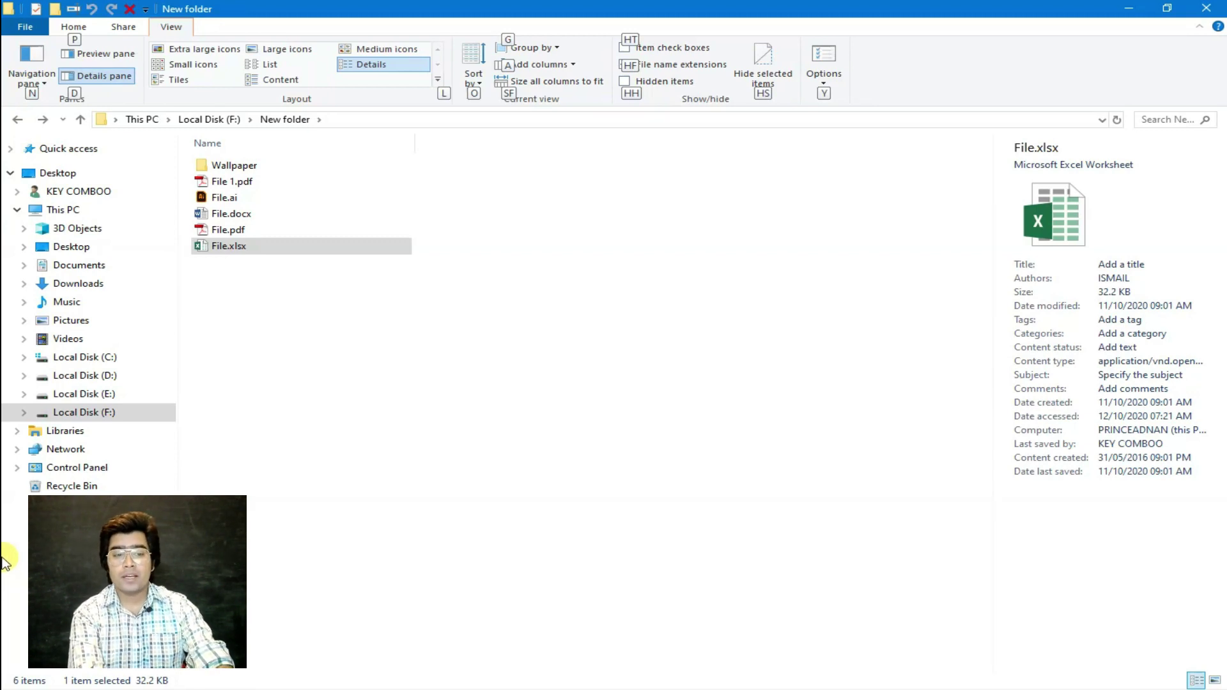
key("h")
key("f")
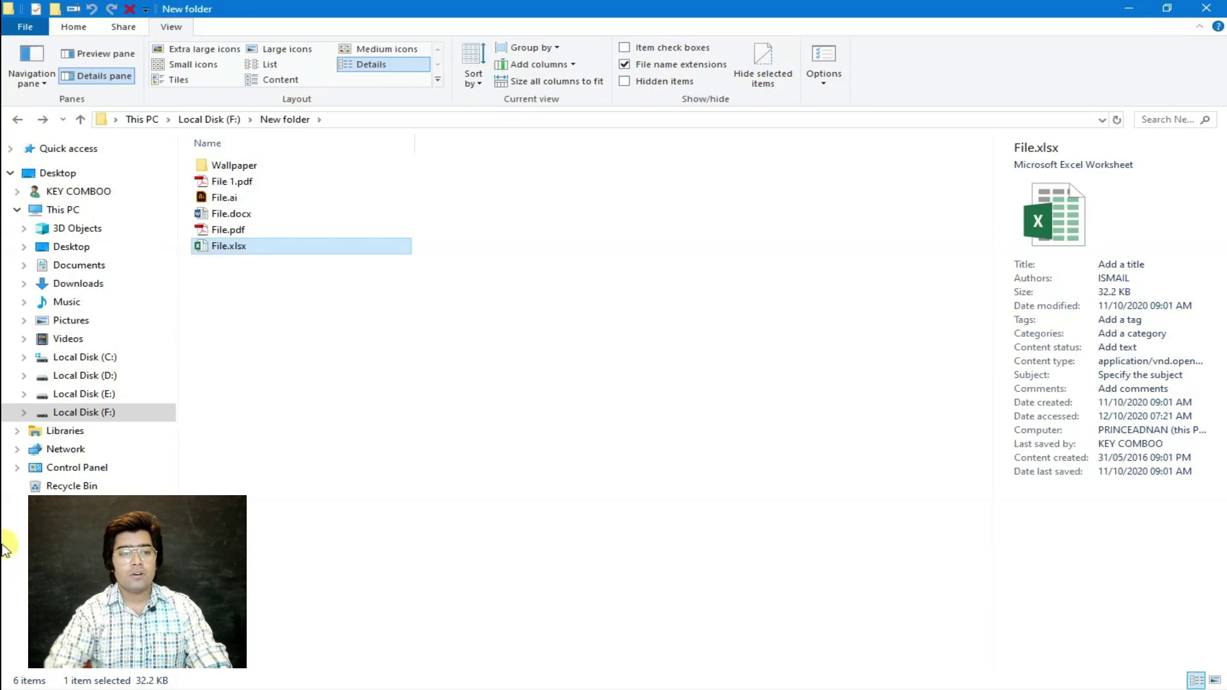
Step: View the details of File.docx, clear the file selection and turn off the details pane
key("Up")
key("Up")
key("alt")
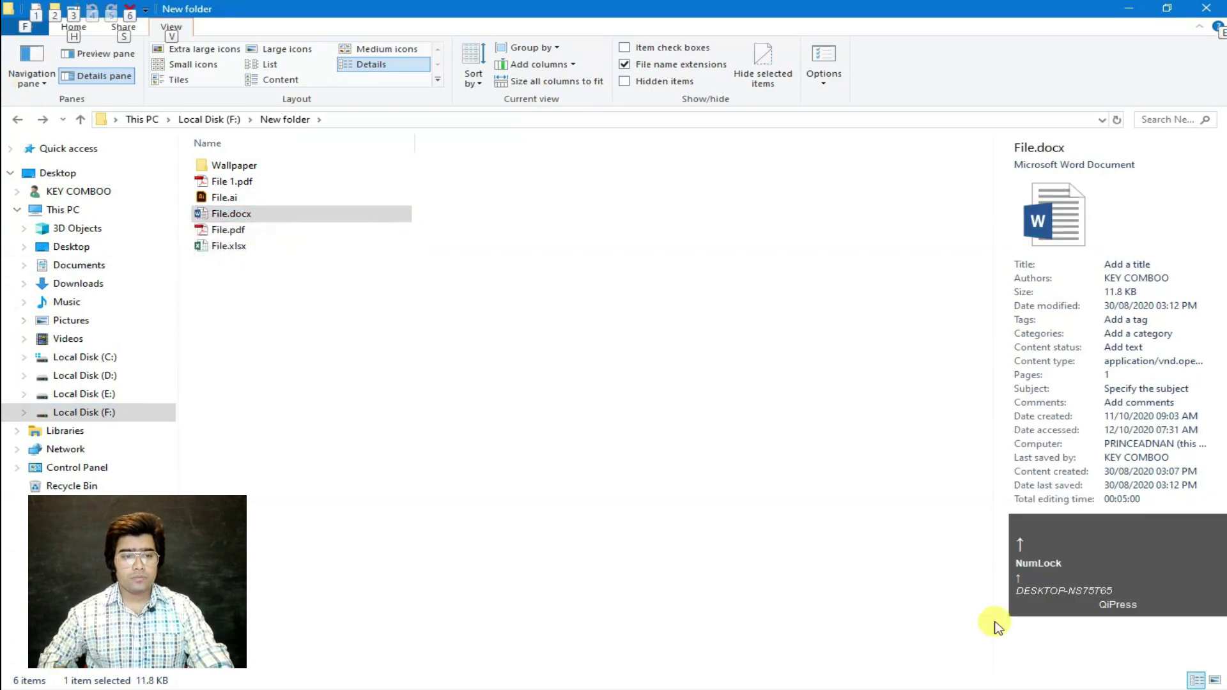
left_click(743, 534)
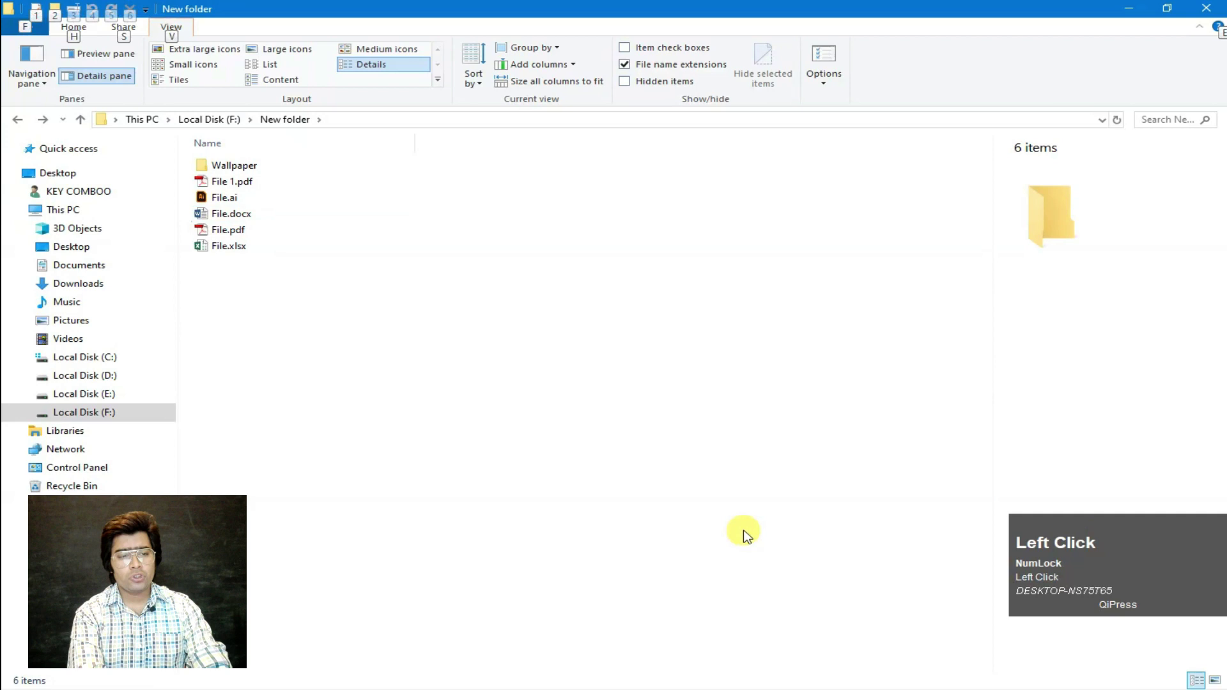
key("v")
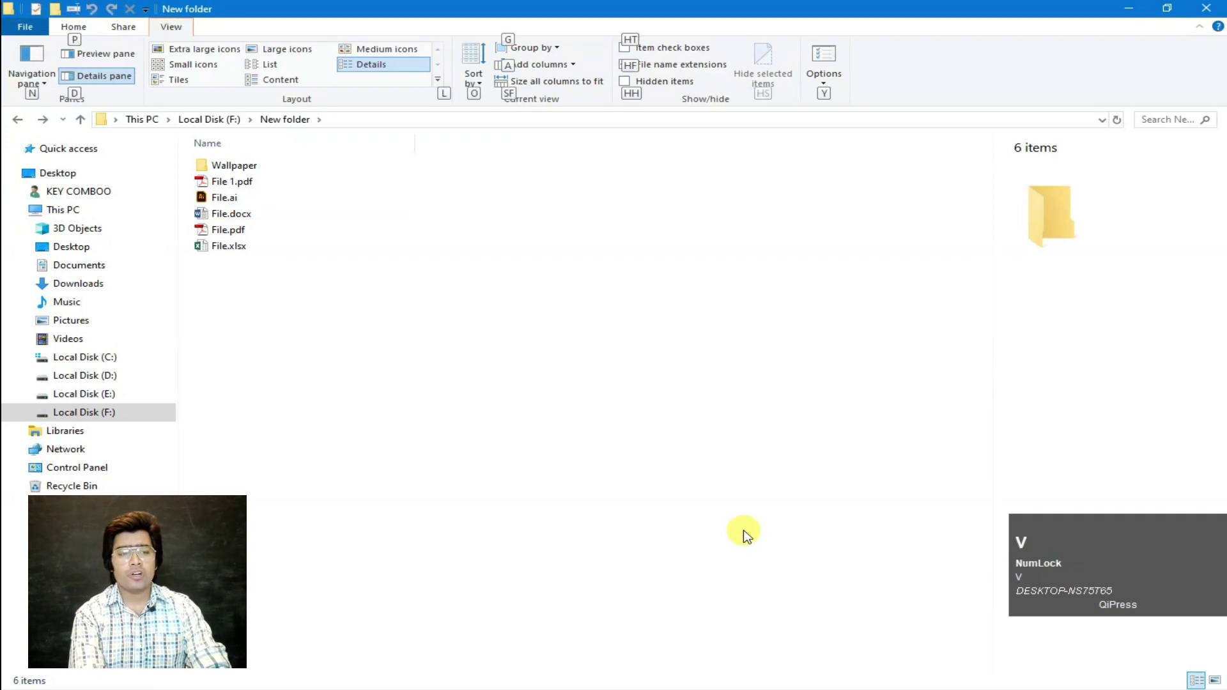
key("d")
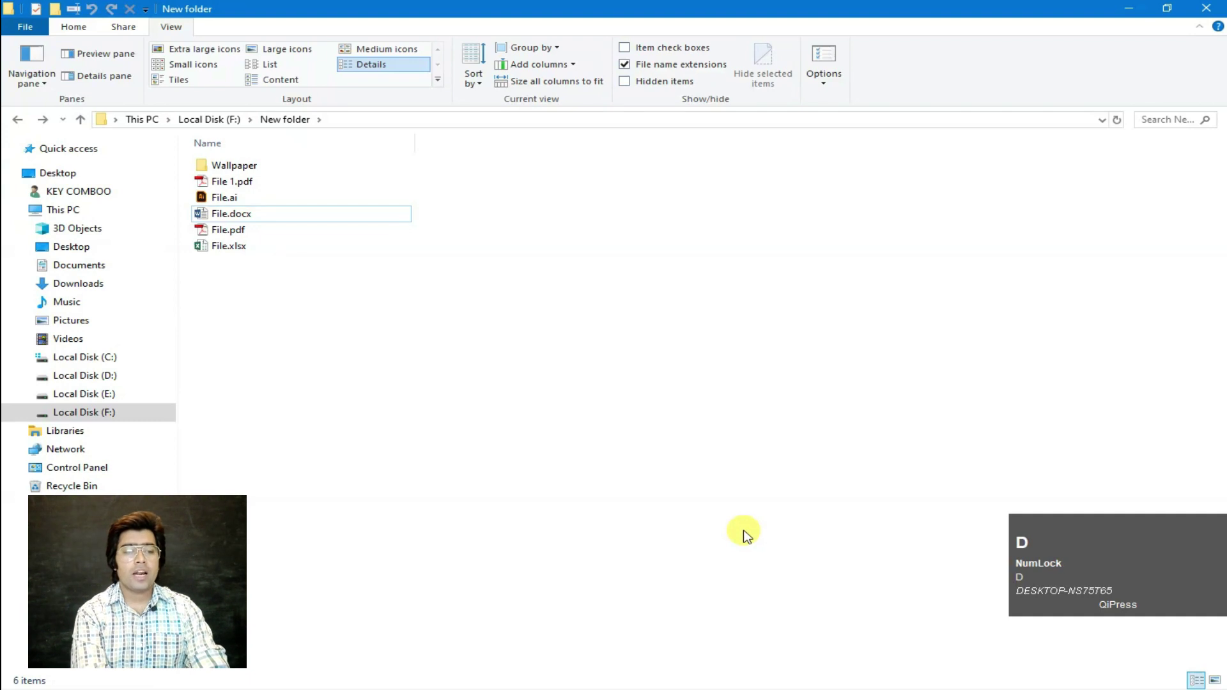
Step: Show the preview pane, preview File.ai in it and hide the pane again
key("alt")
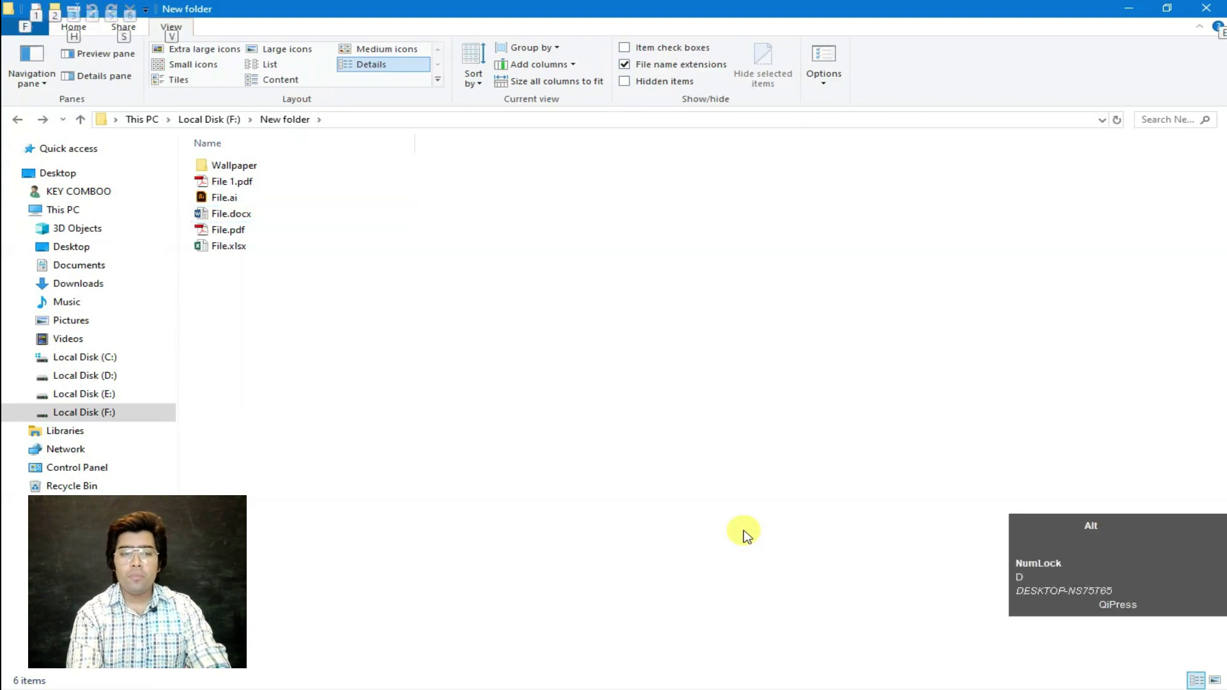
key("v")
key("p")
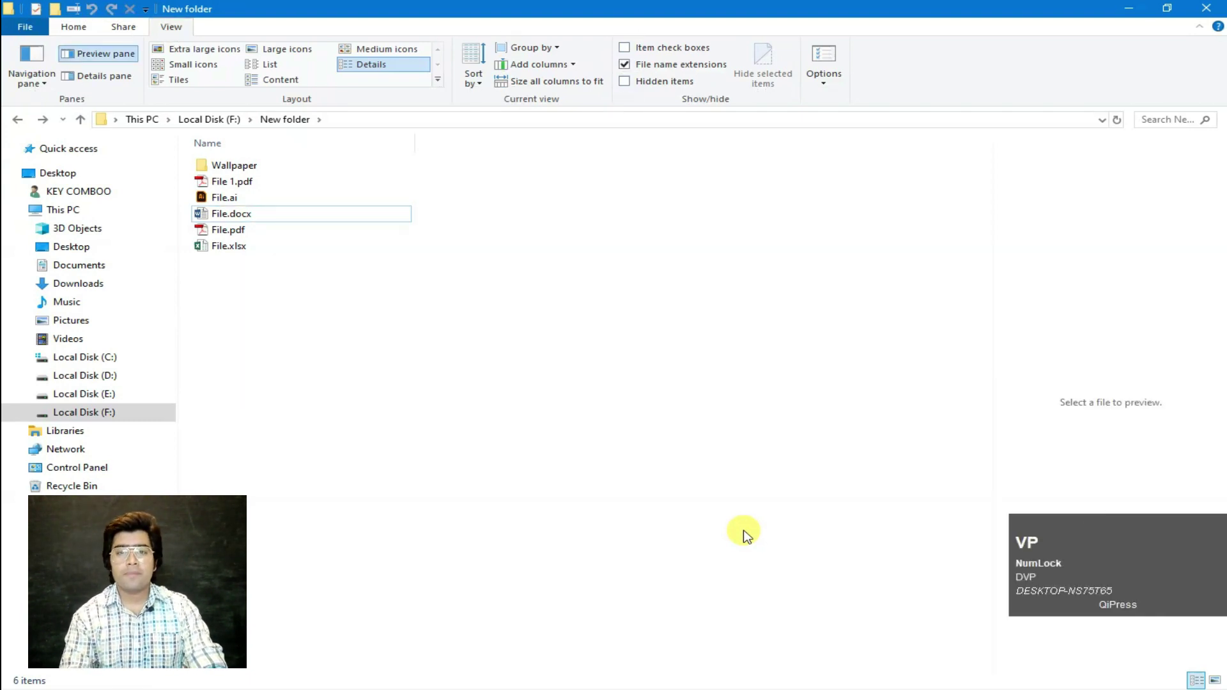
key("Up")
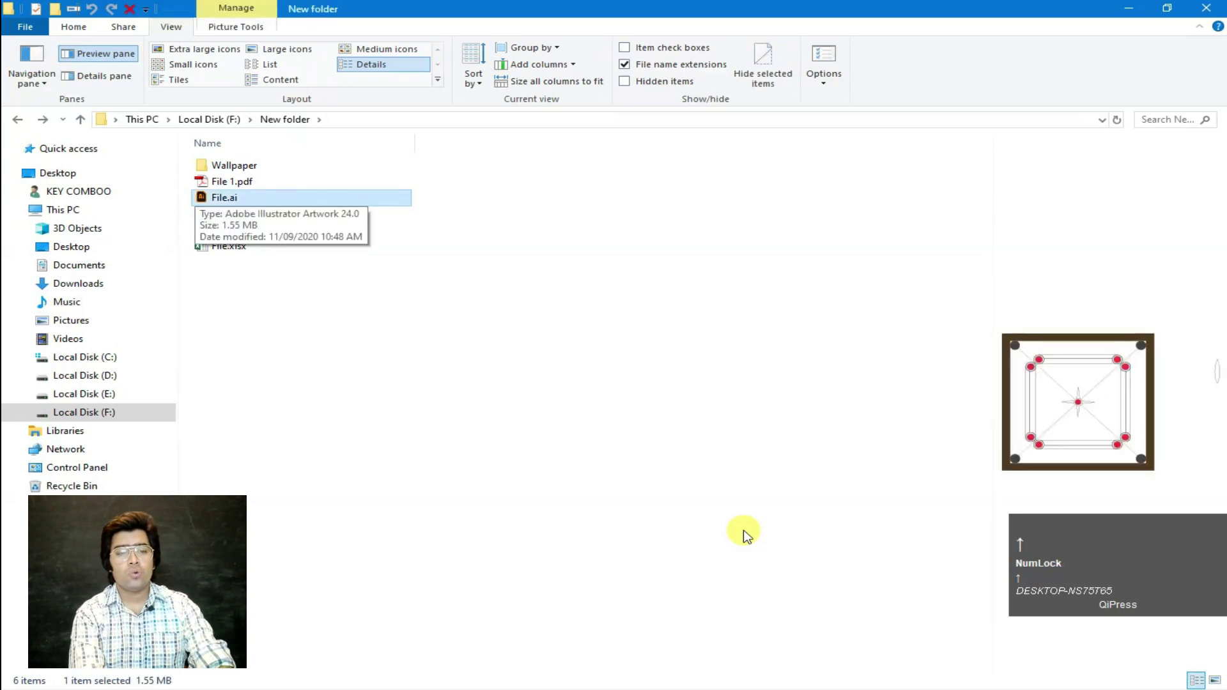
key("alt")
key("v")
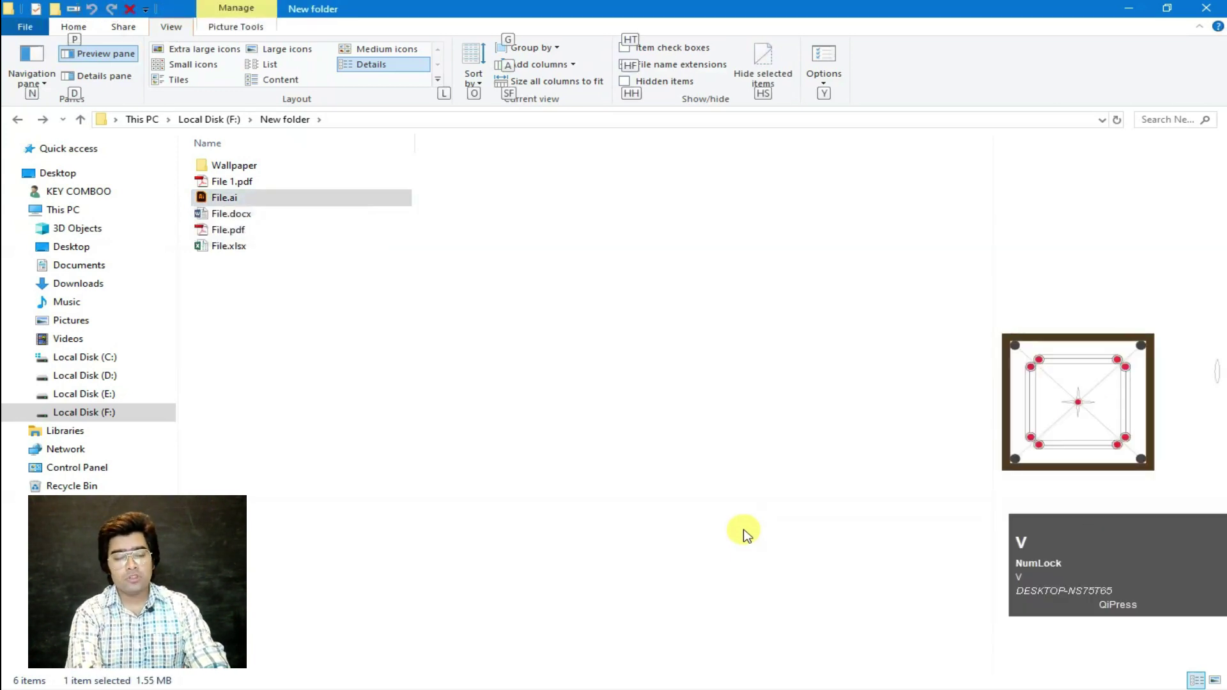
key("p")
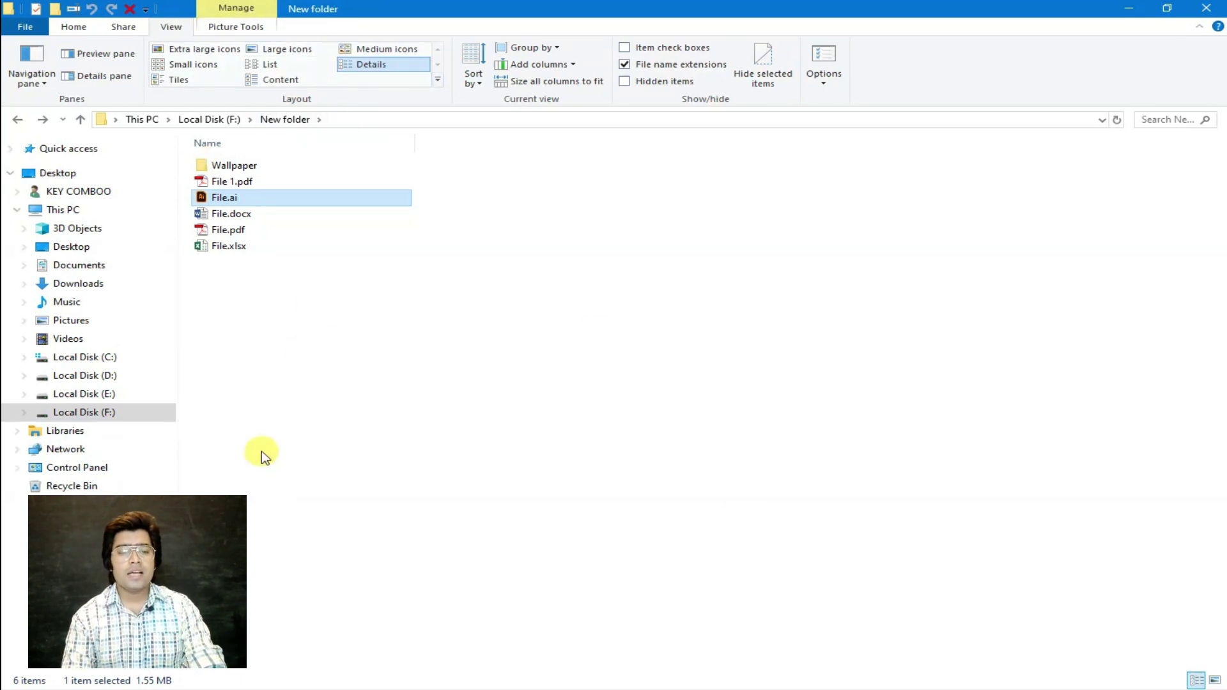
Step: Open the Wallpaper folder from the file list
key("Up")
key("Up")
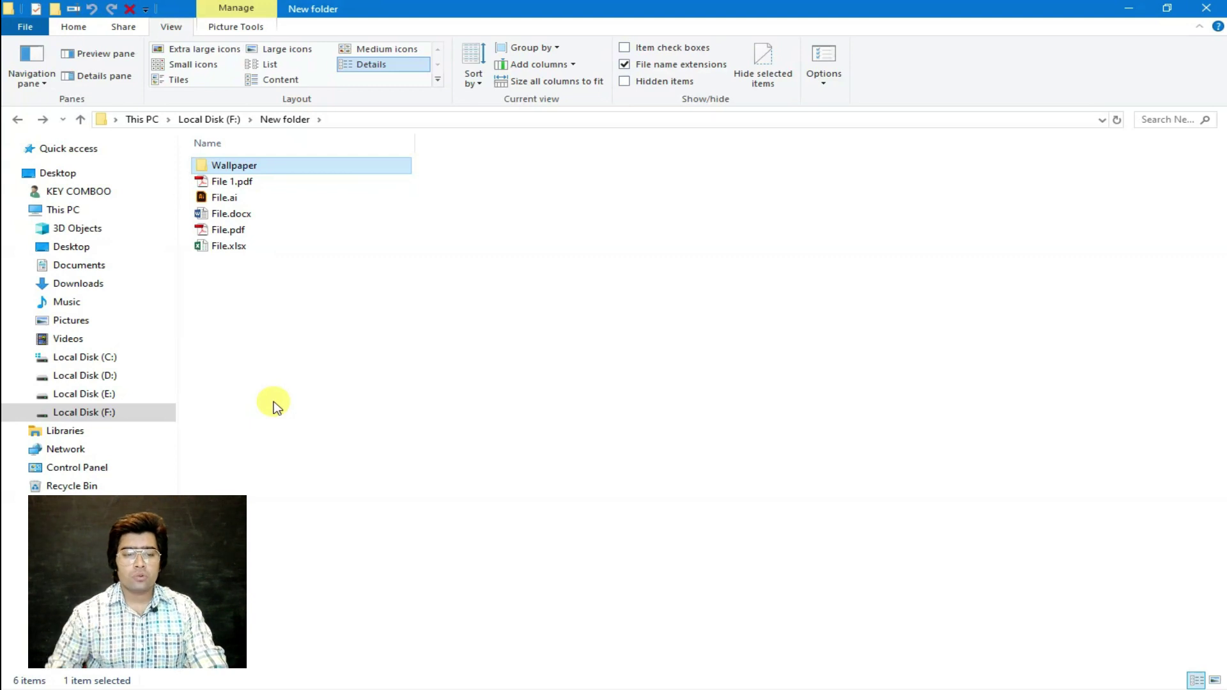
key("Return")
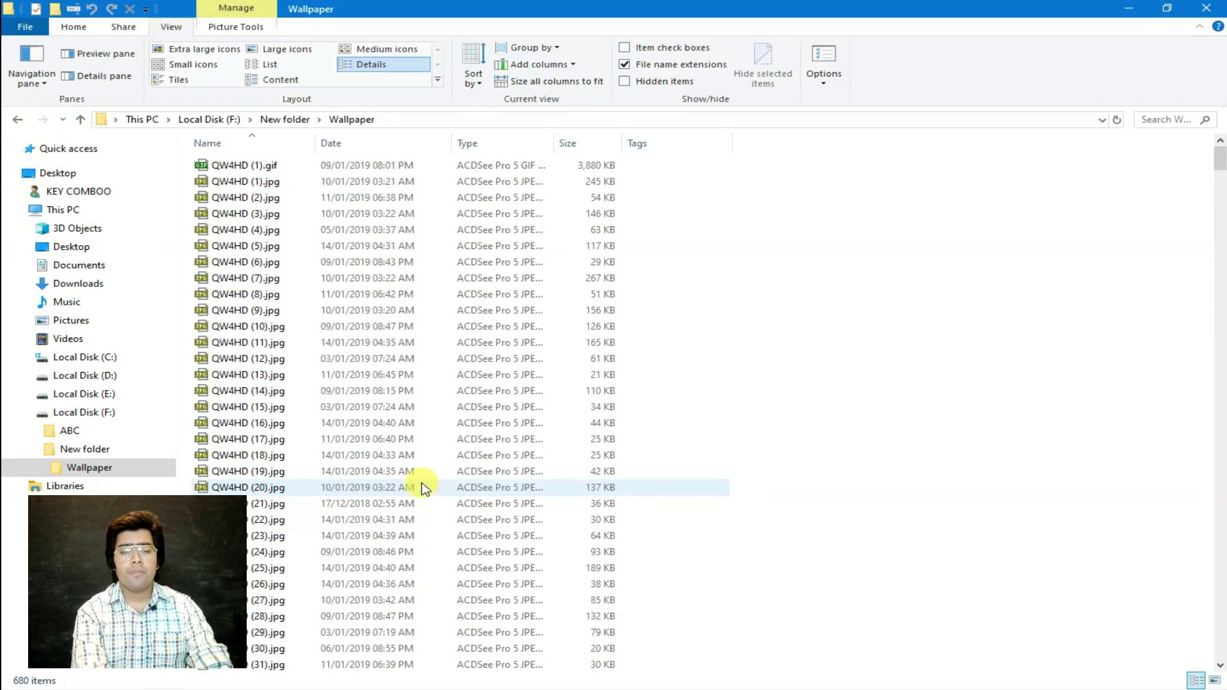
Step: Bring up the layout choices for the Wallpaper folder and move between Medium icons and Details
key("alt")
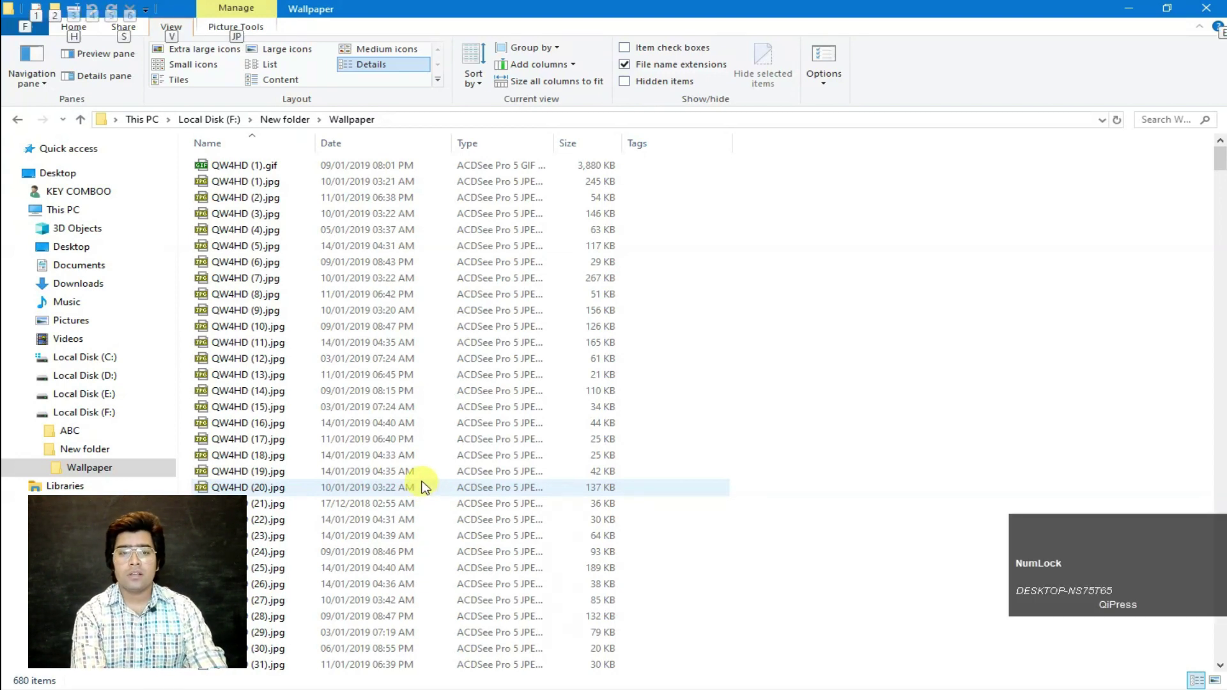
key("v")
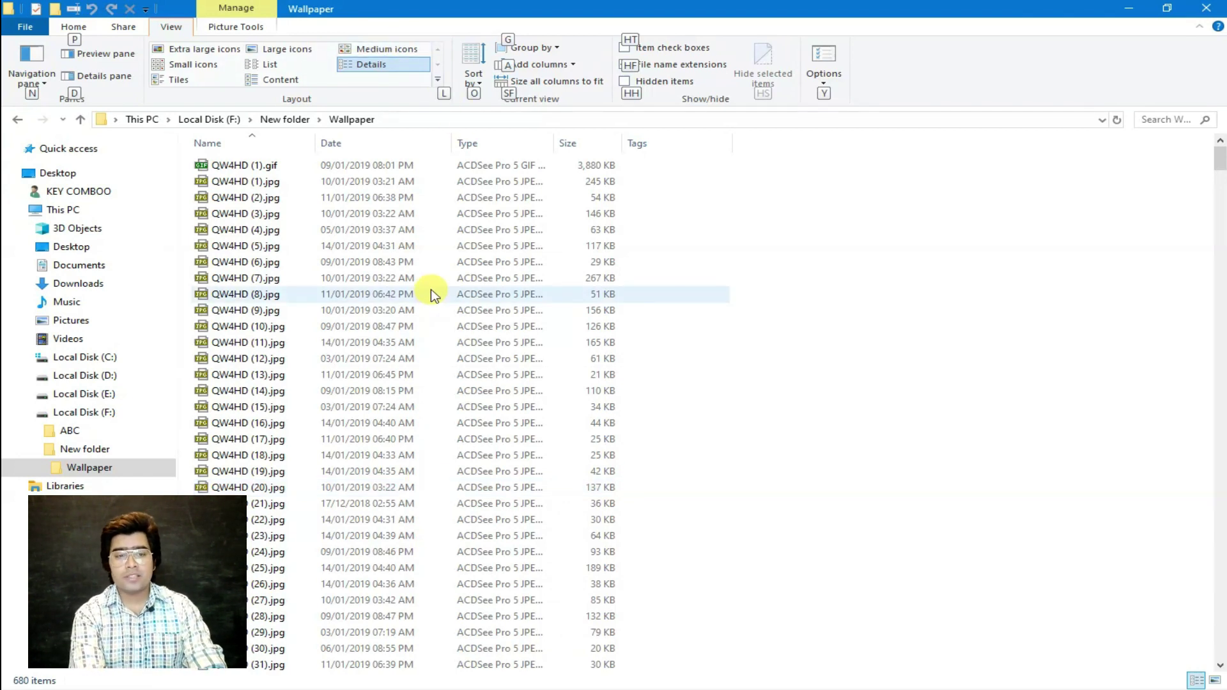
key("l")
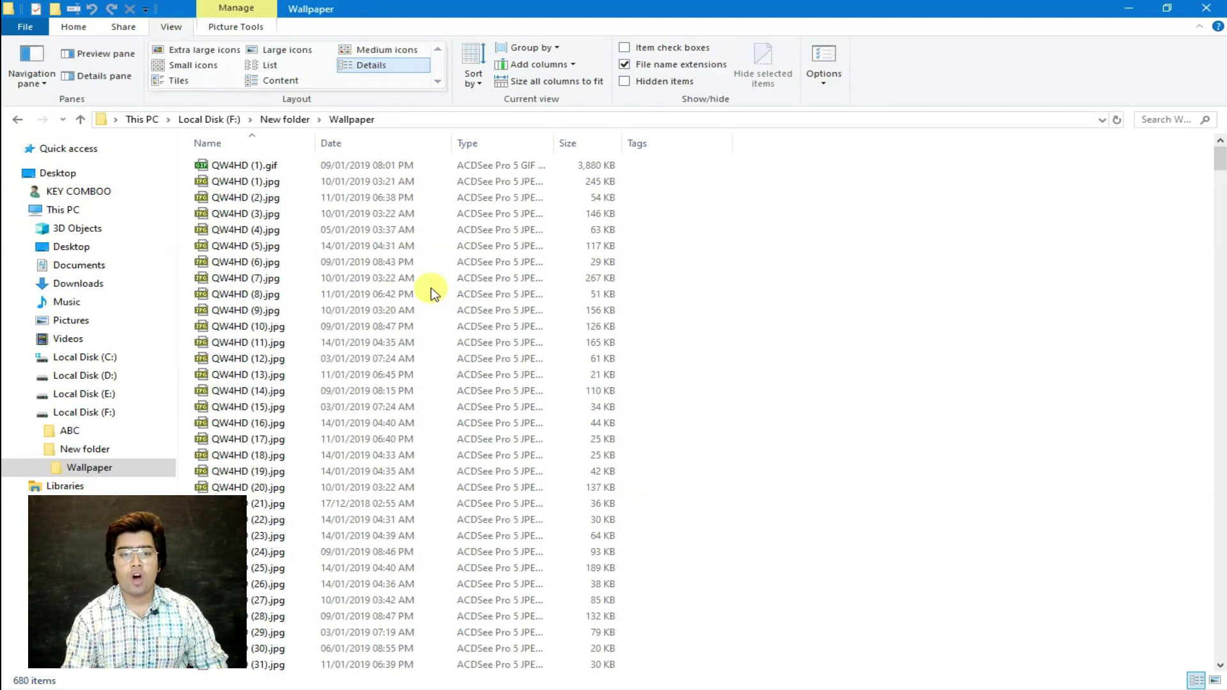
key("ctrl+shift+2")
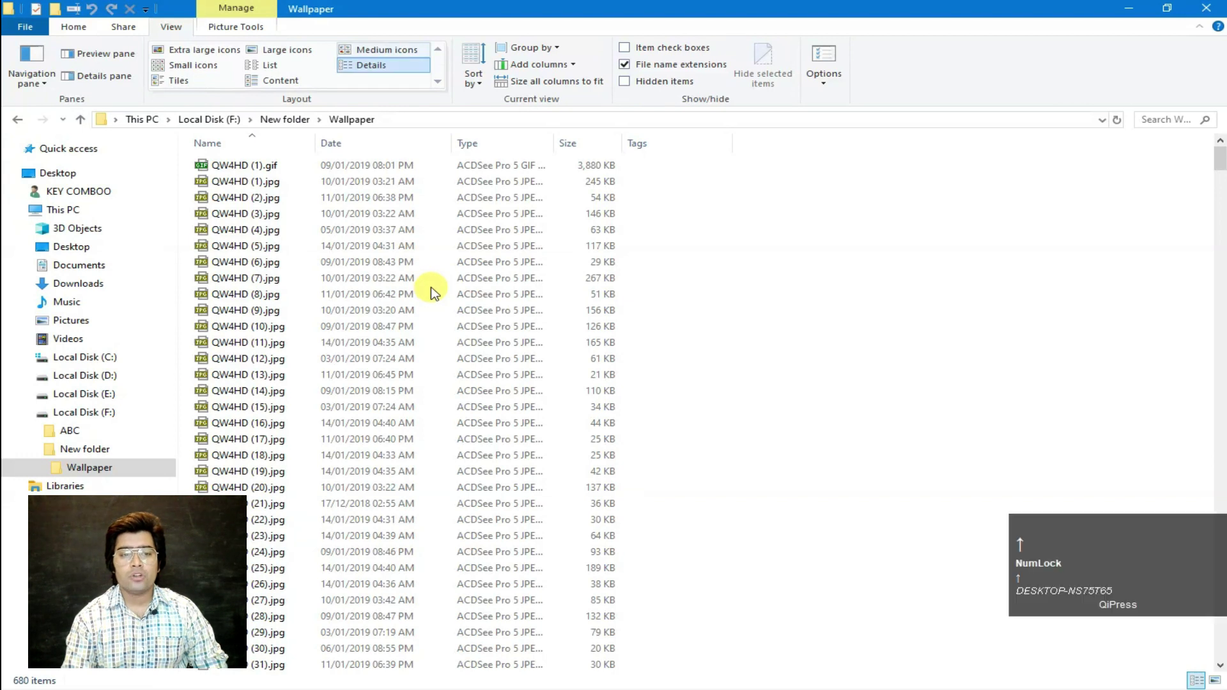
key("ctrl+shift+6")
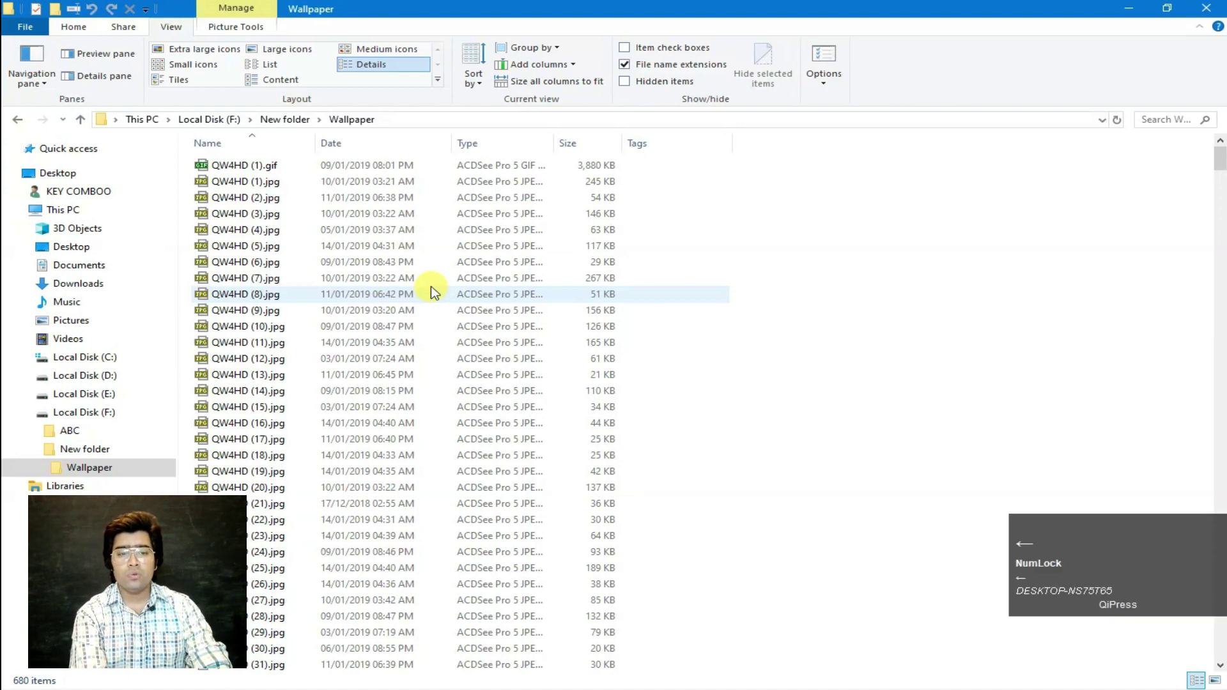
key("Up")
Step: Preview the Wallpaper folder in the Small icons, Extra large icons, Medium icons, Tiles and Content layouts
key("alt+v")
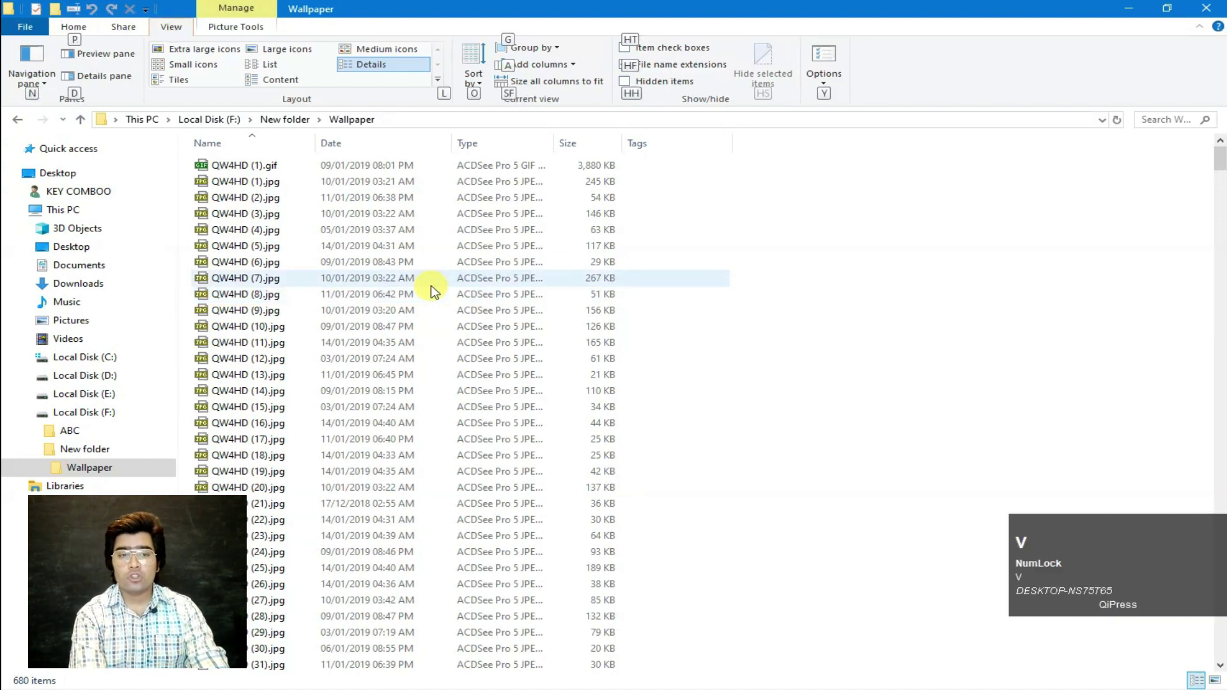
key("Left")
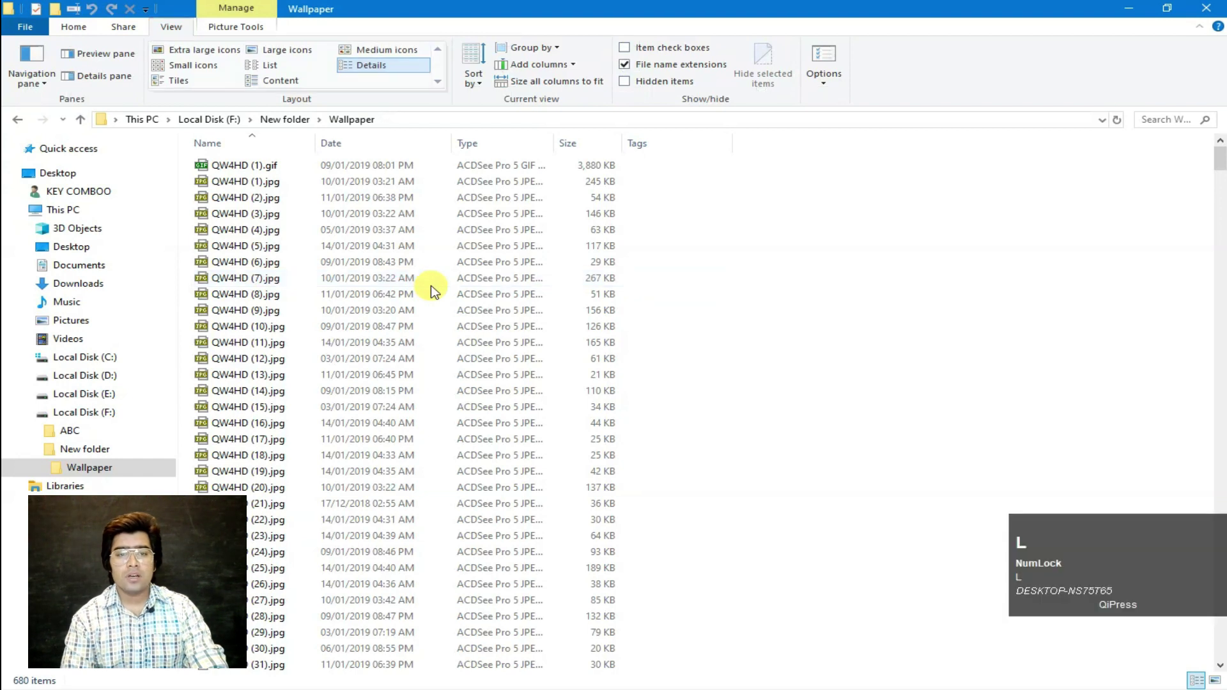
key("Left")
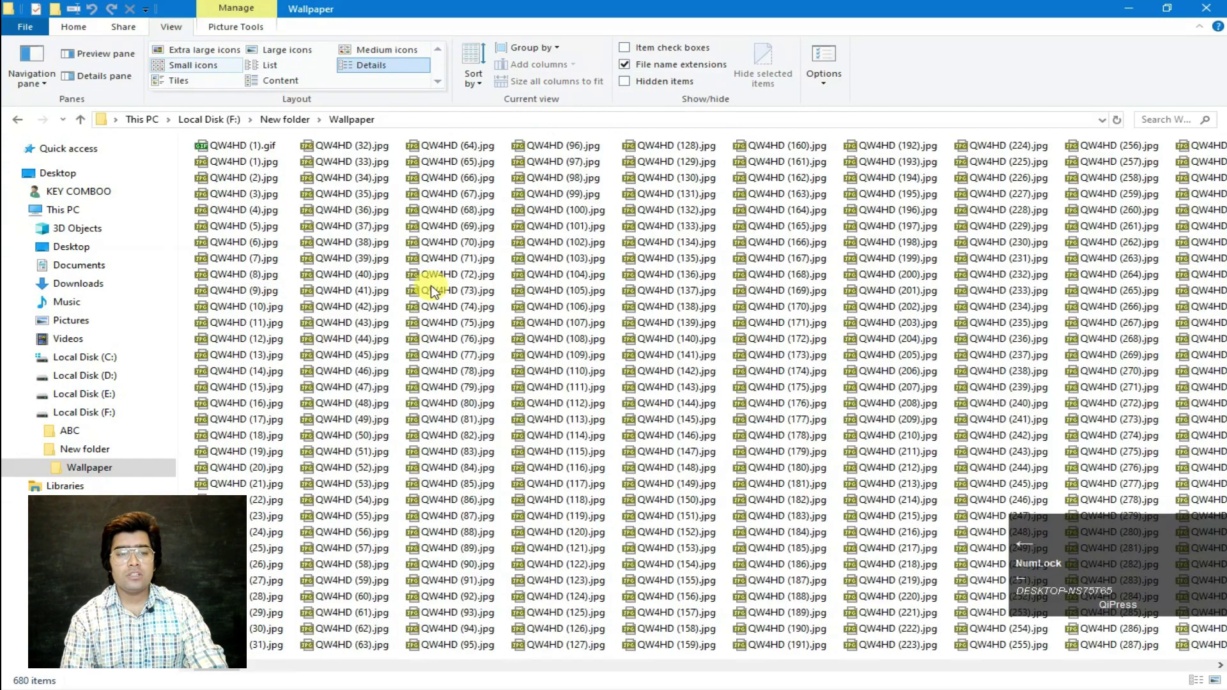
key("Up")
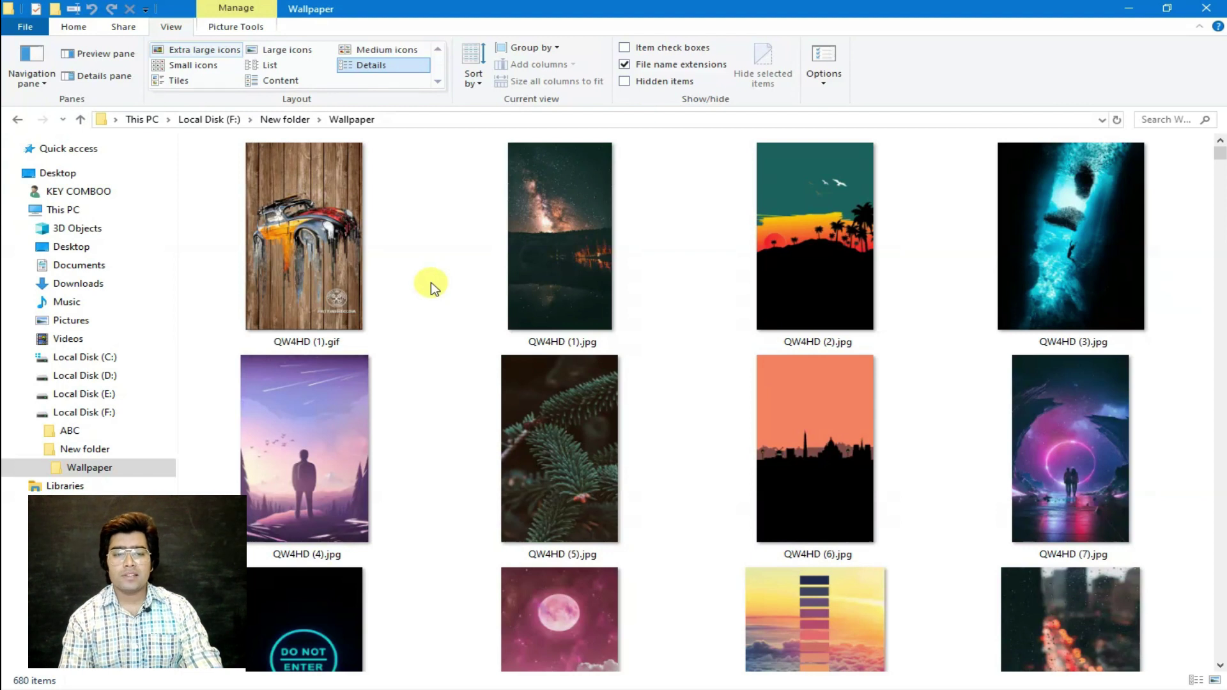
key("ctrl+shift+2")
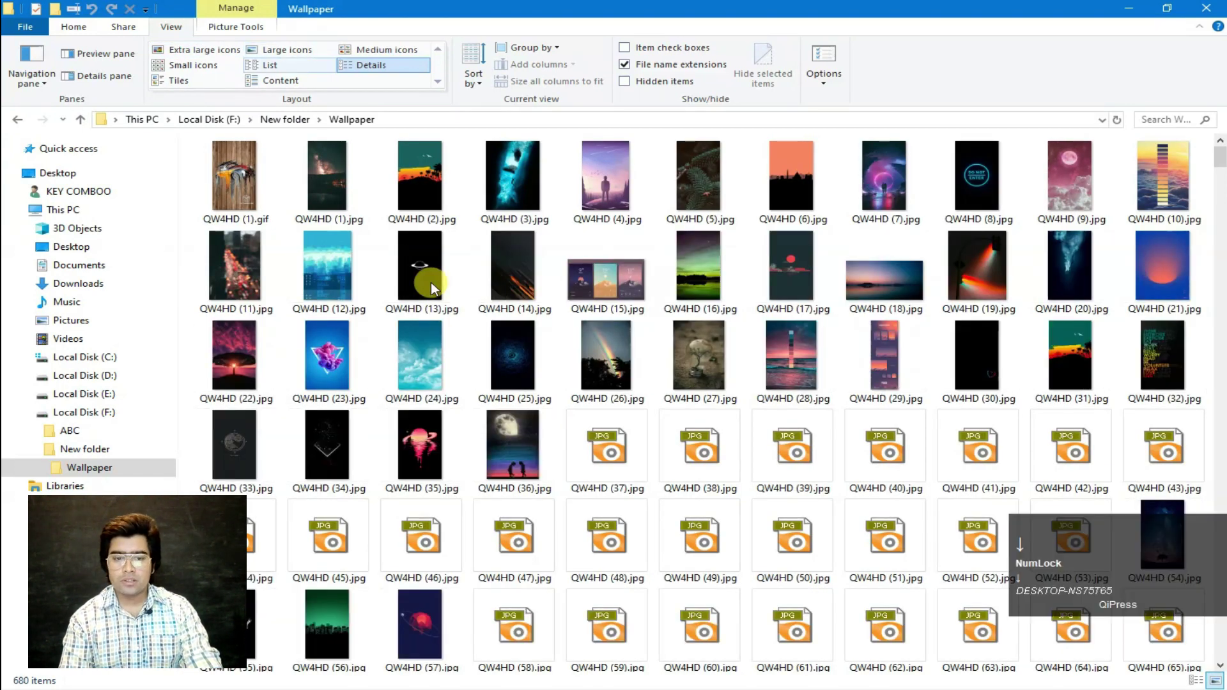
key("ctrl+shift+4")
key("ctrl+shift+6")
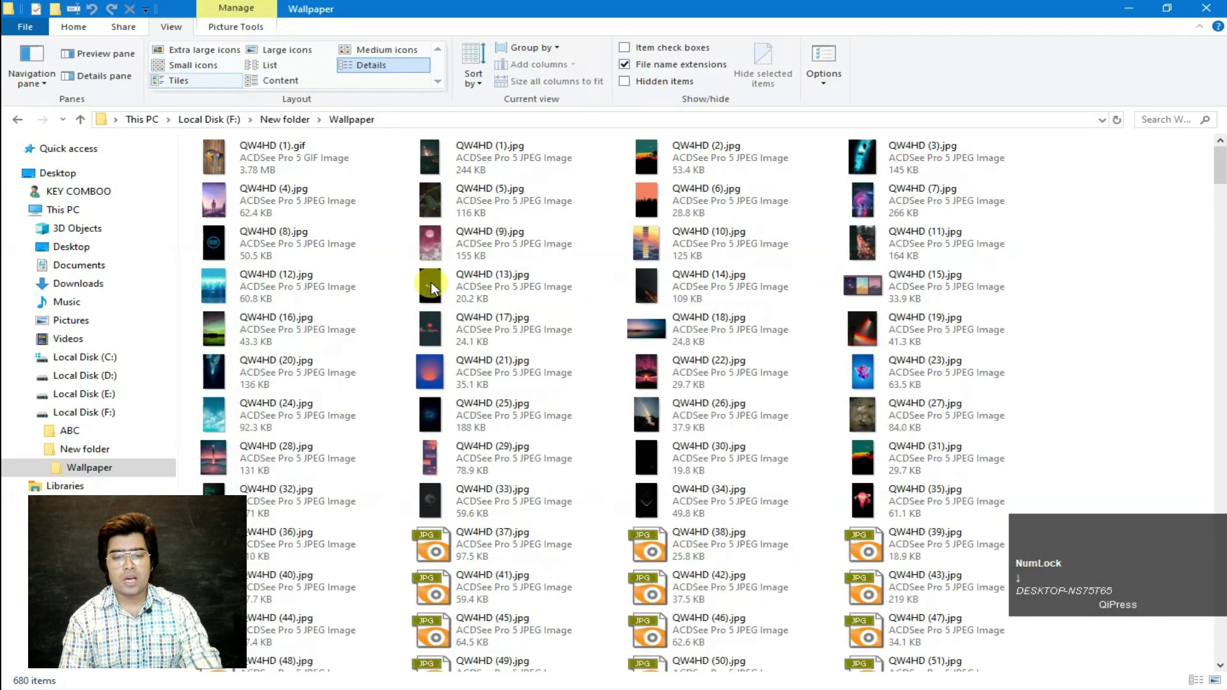
key("ctrl+shift+8")
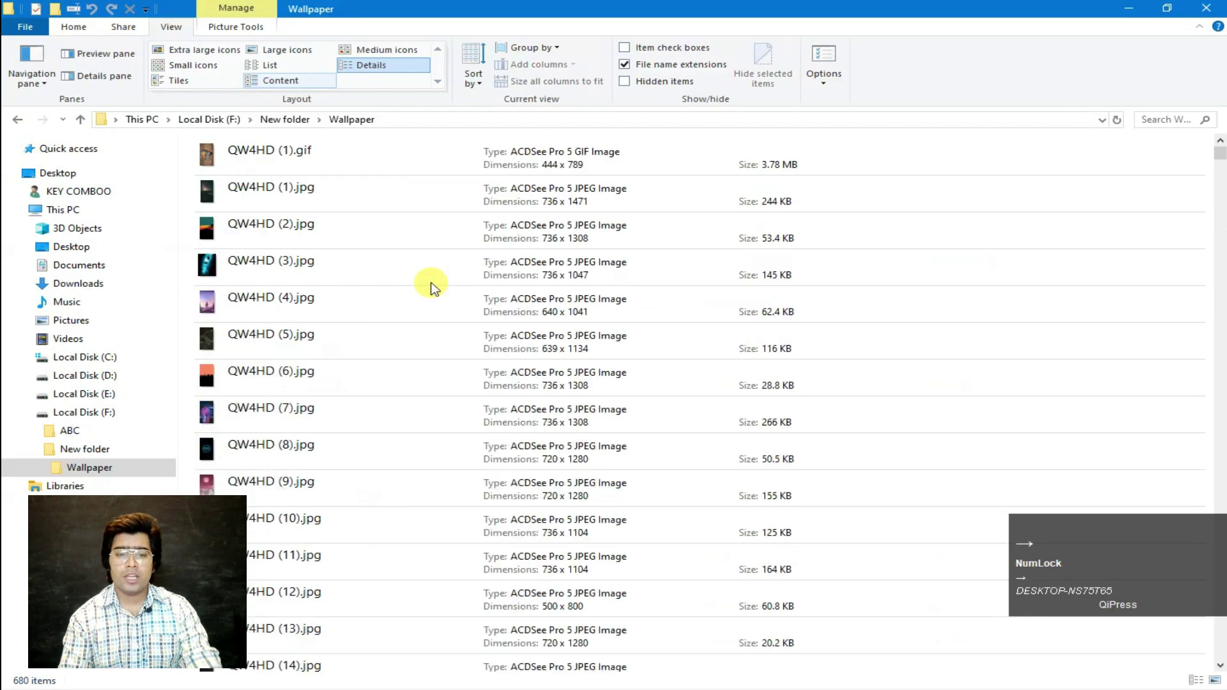
Step: Compare the Details and Medium icons layouts and apply Details to the Wallpaper folder
key("ctrl+shift+5")
key("ctrl+shift+6")
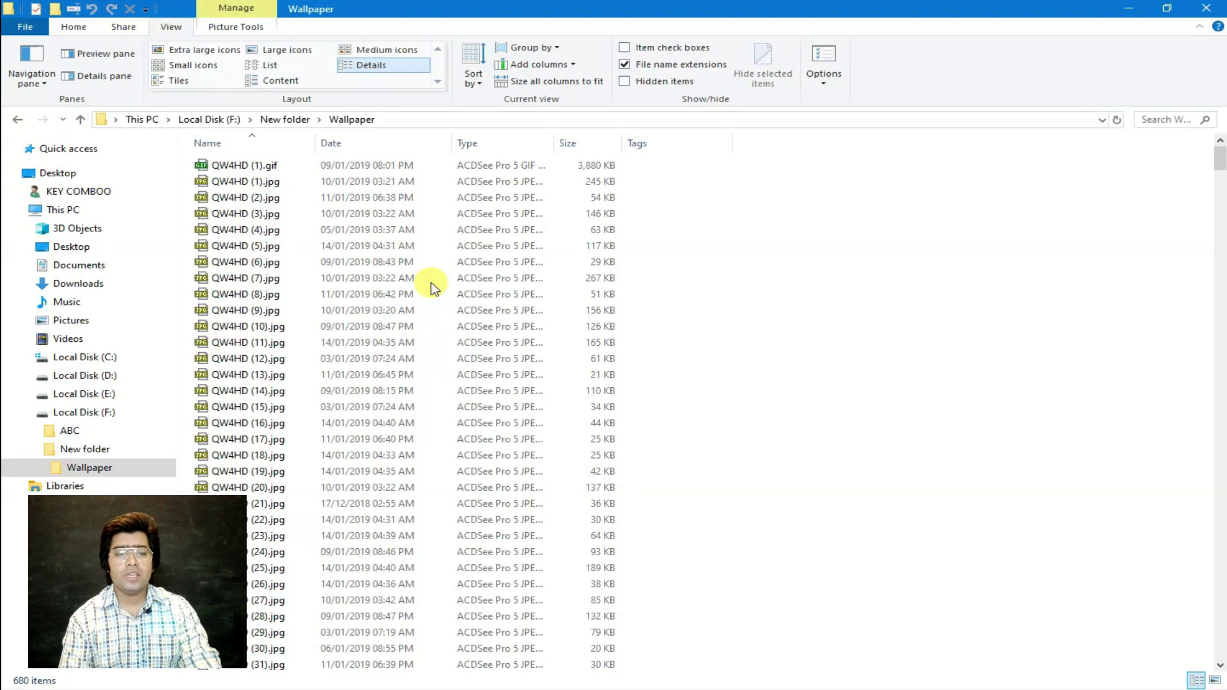
key("ctrl+shift+5")
key("ctrl+shift+3")
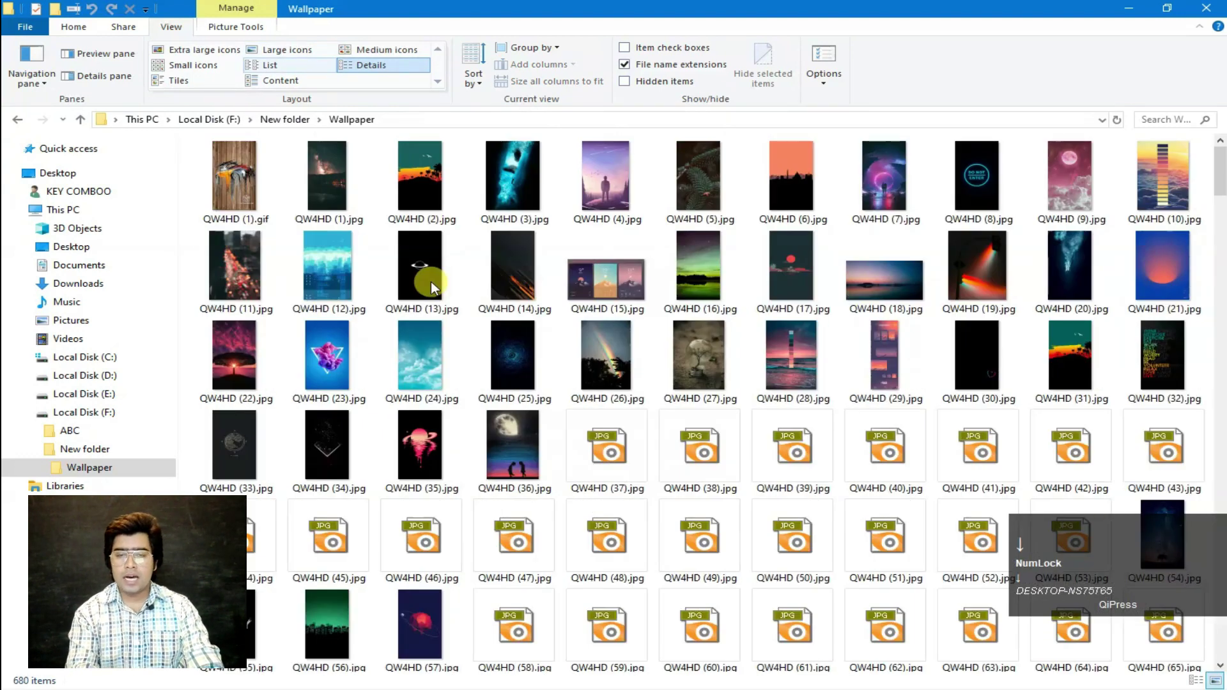
key("ctrl+shift+6")
key("Return")
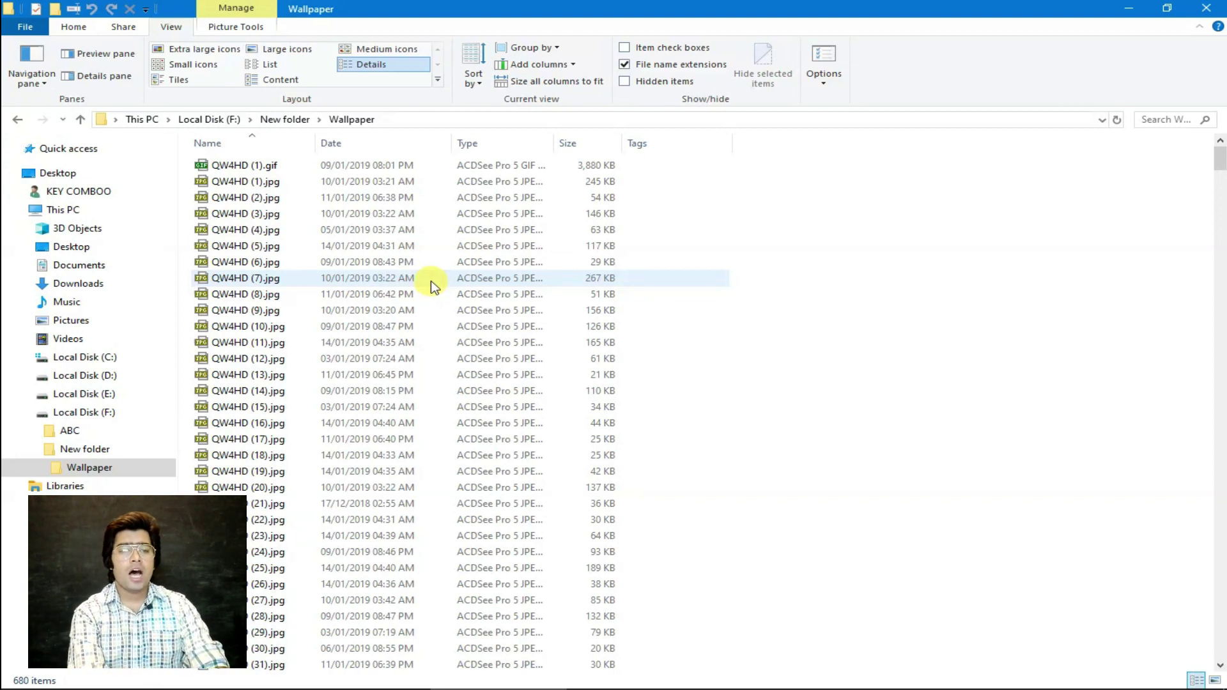
Step: Turn on the preview pane and look through the first three images, from QW4HD (1).gif to QW4HD (2).jpg
key("alt")
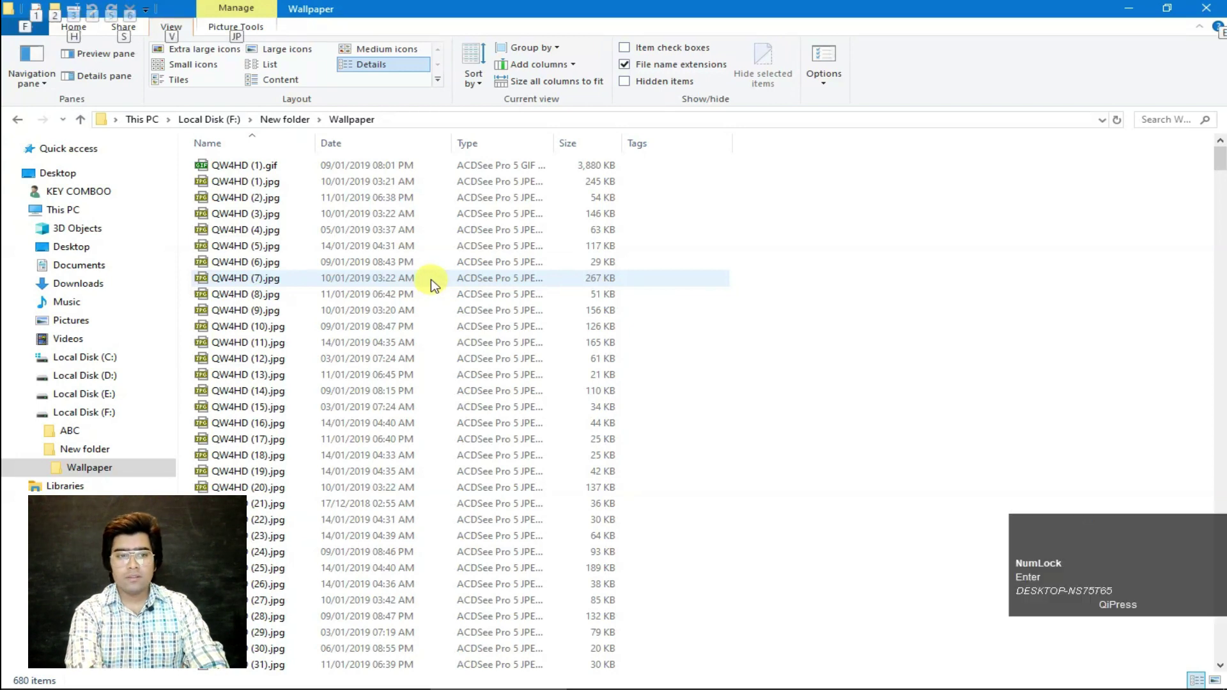
key("v")
key("p")
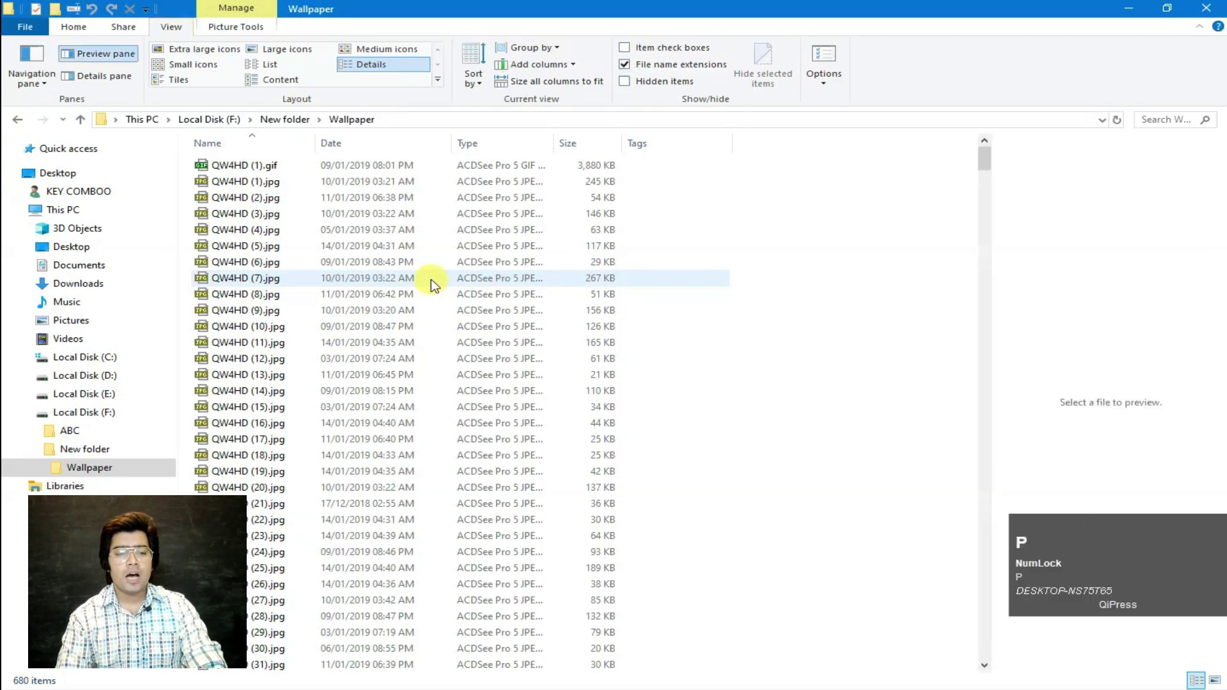
key("Down")
key("Up")
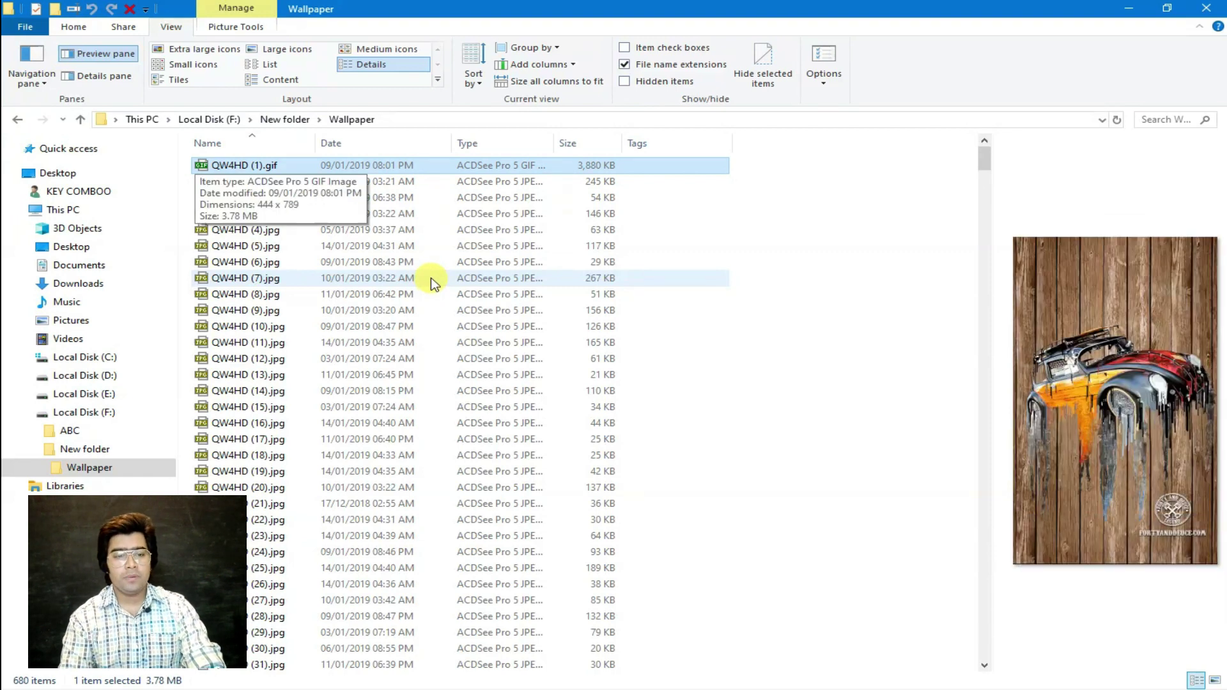
key("Down")
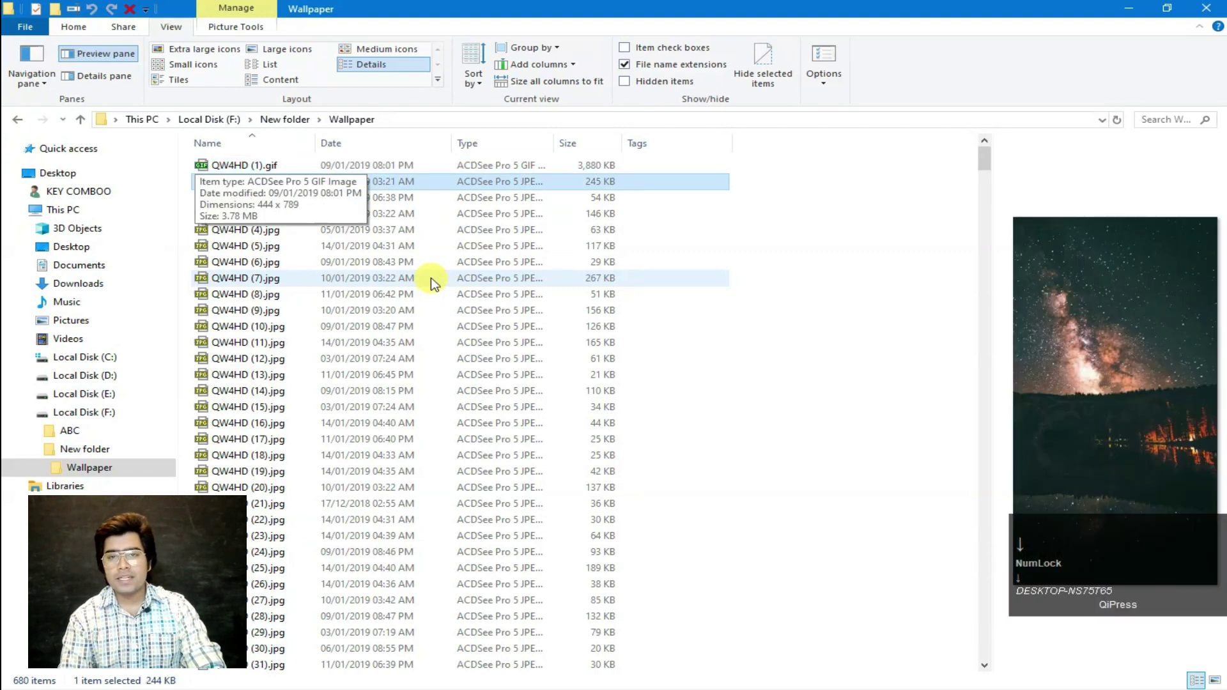
key("Down")
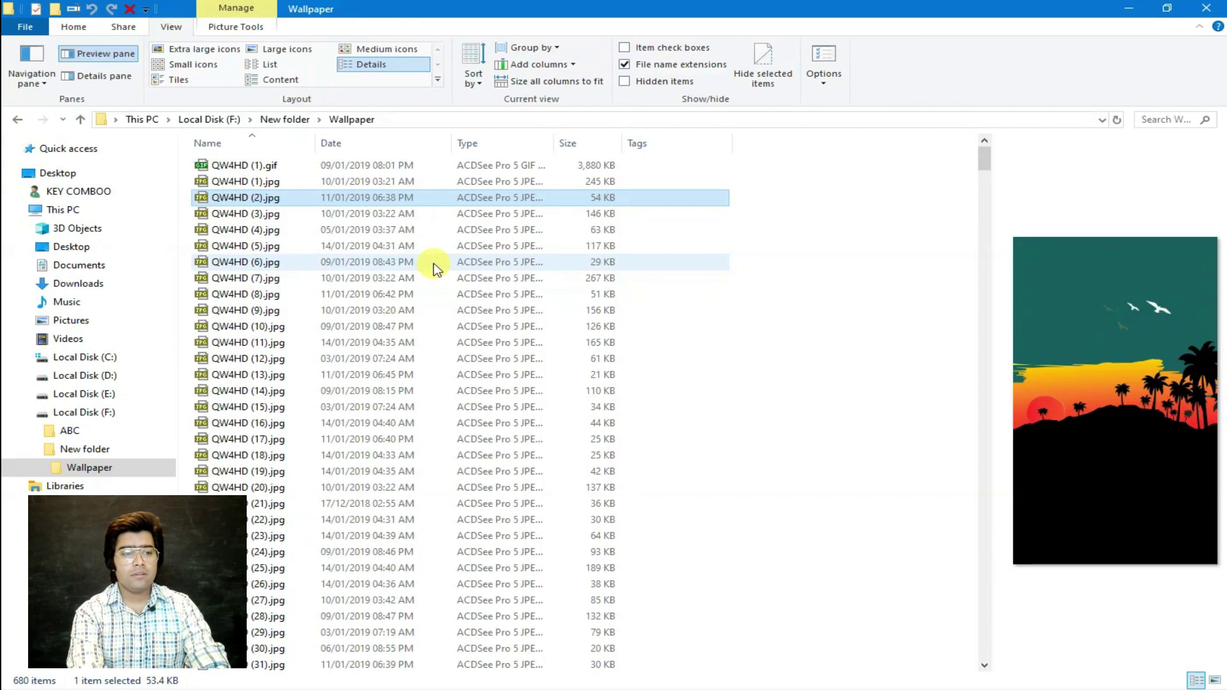
Step: Turn off the preview pane and go back to New folder
key("alt")
key("v")
key("p")
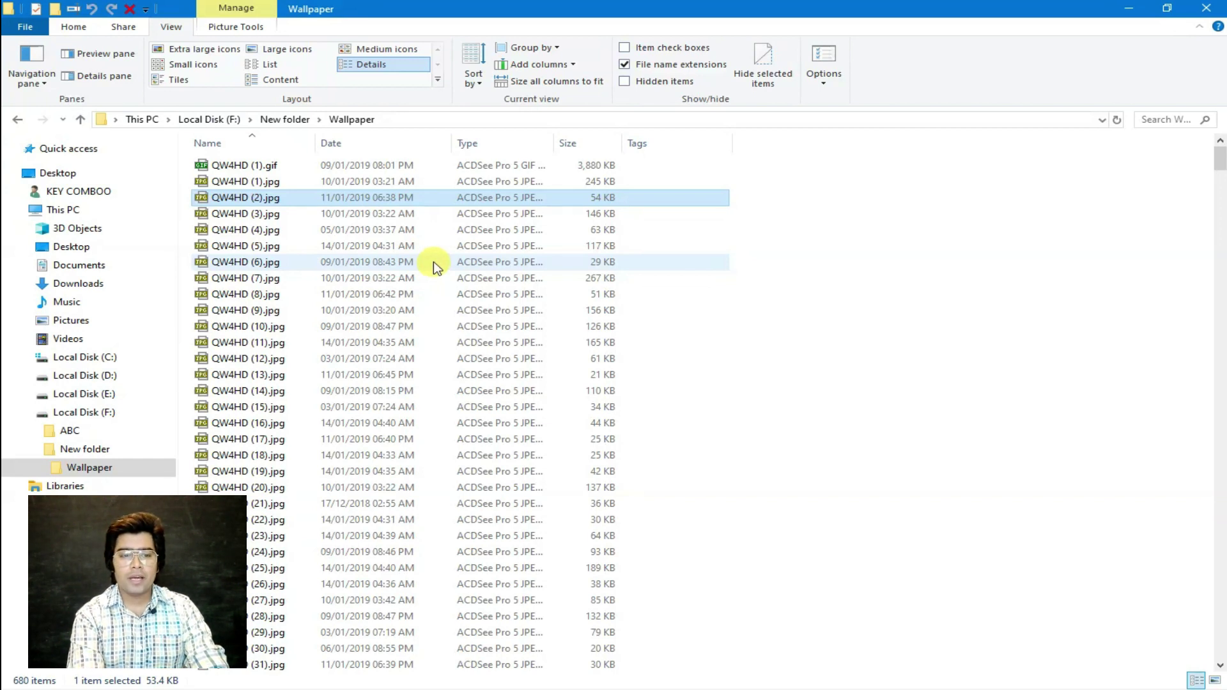
key("BackSpace")
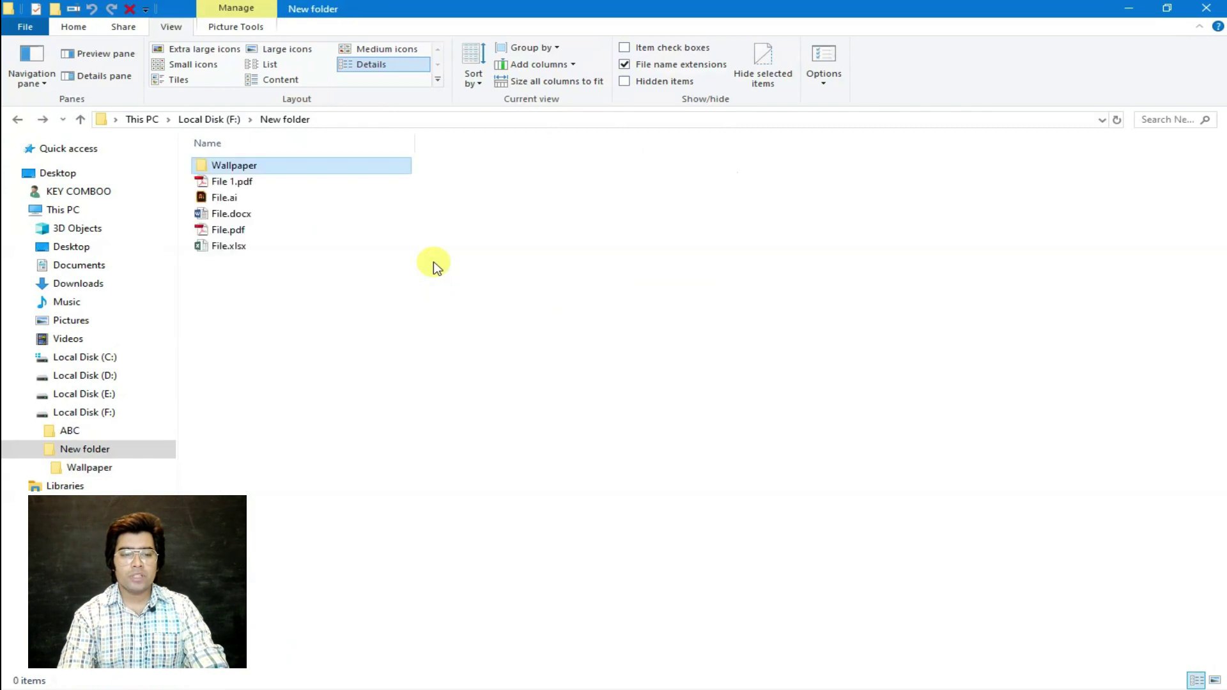
Step: Select File.ai and sort the contents of New folder by name
key("Down")
key("Down")
key("alt")
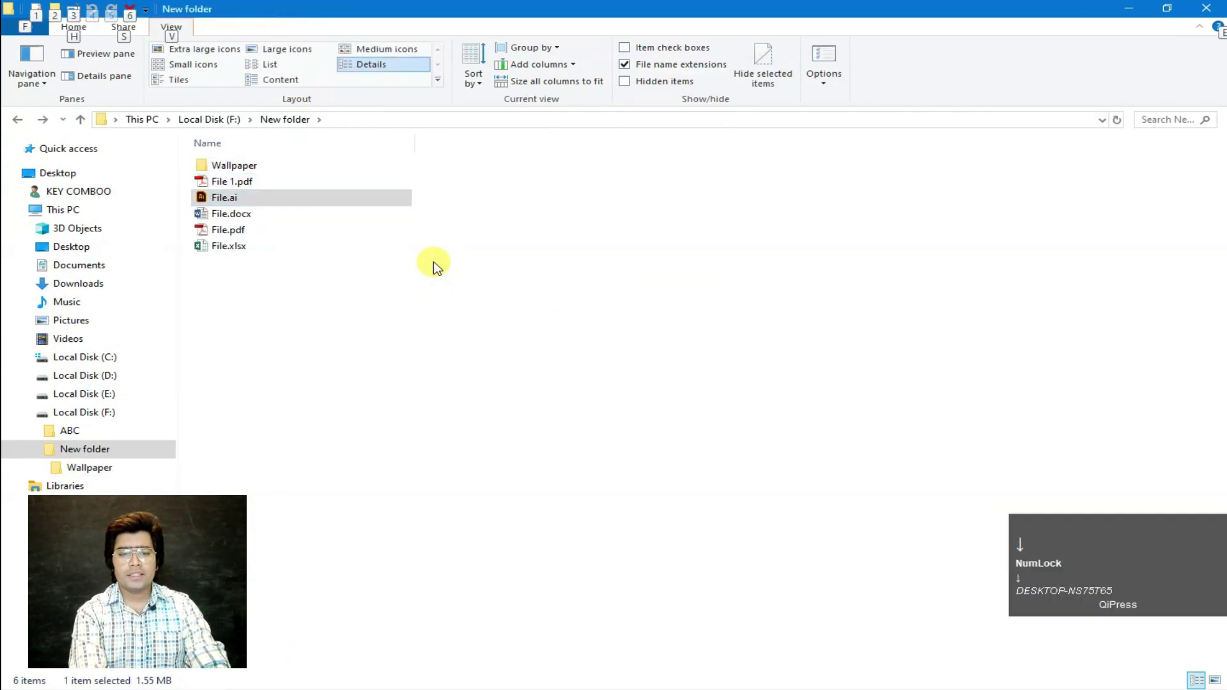
key("v")
key("o")
key("Down")
key("Up")
key("Return")
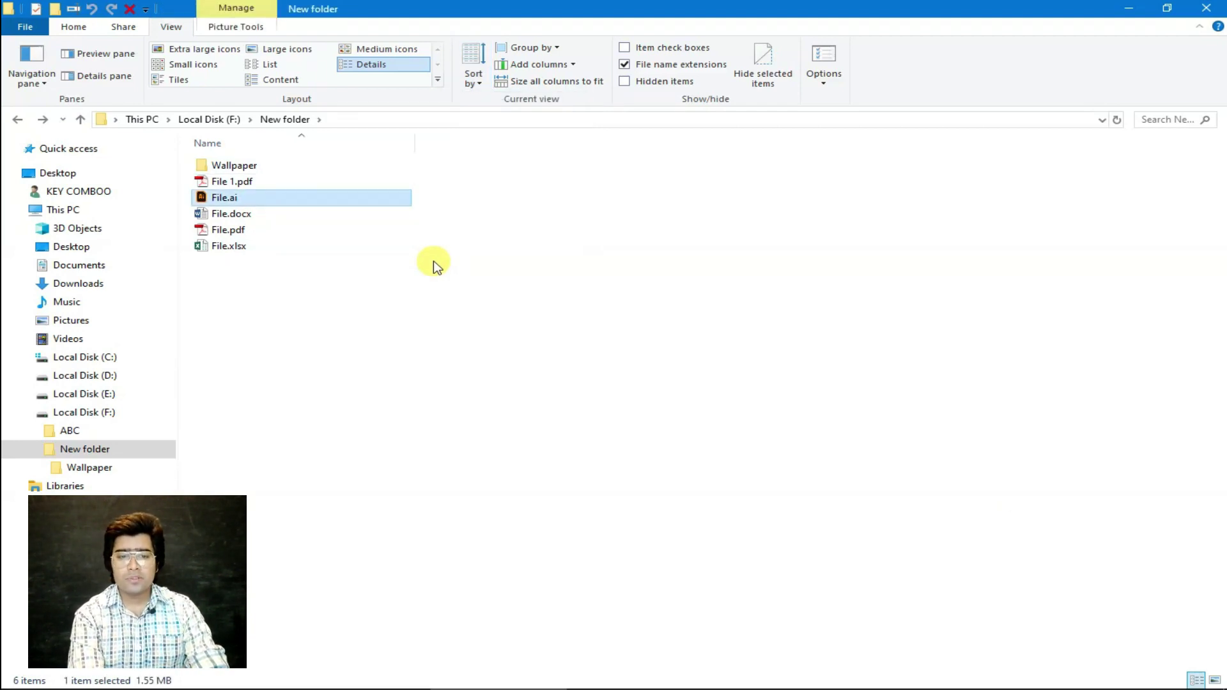
key("alt")
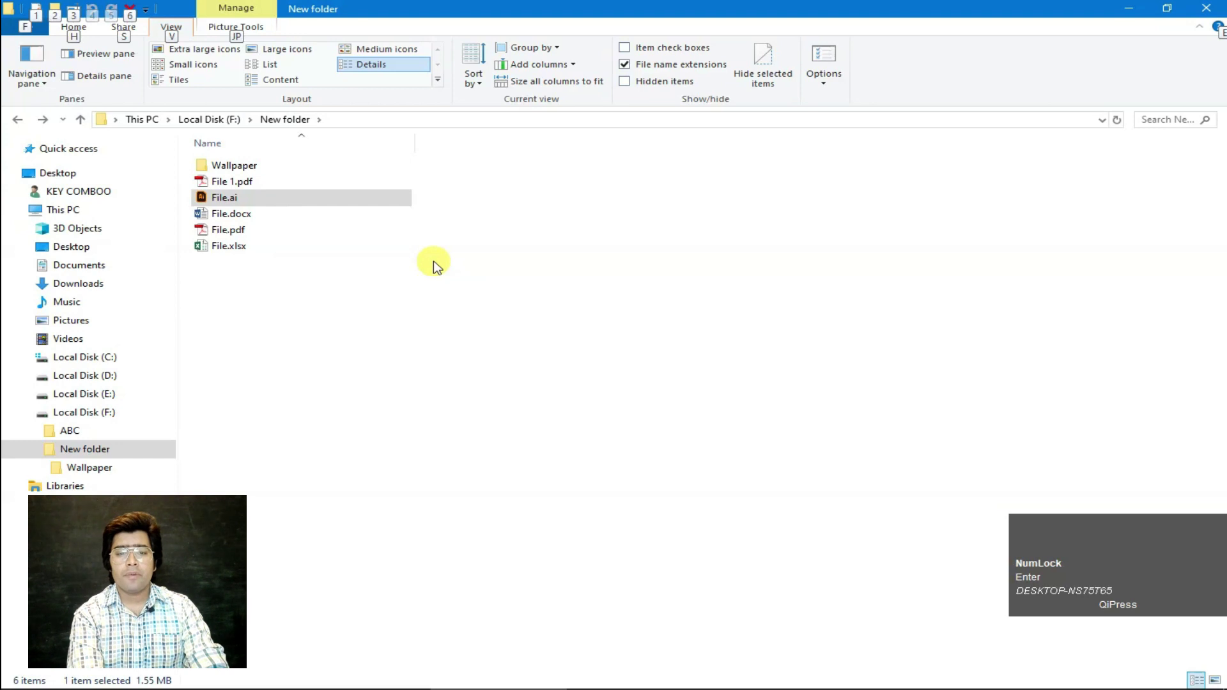
key("v")
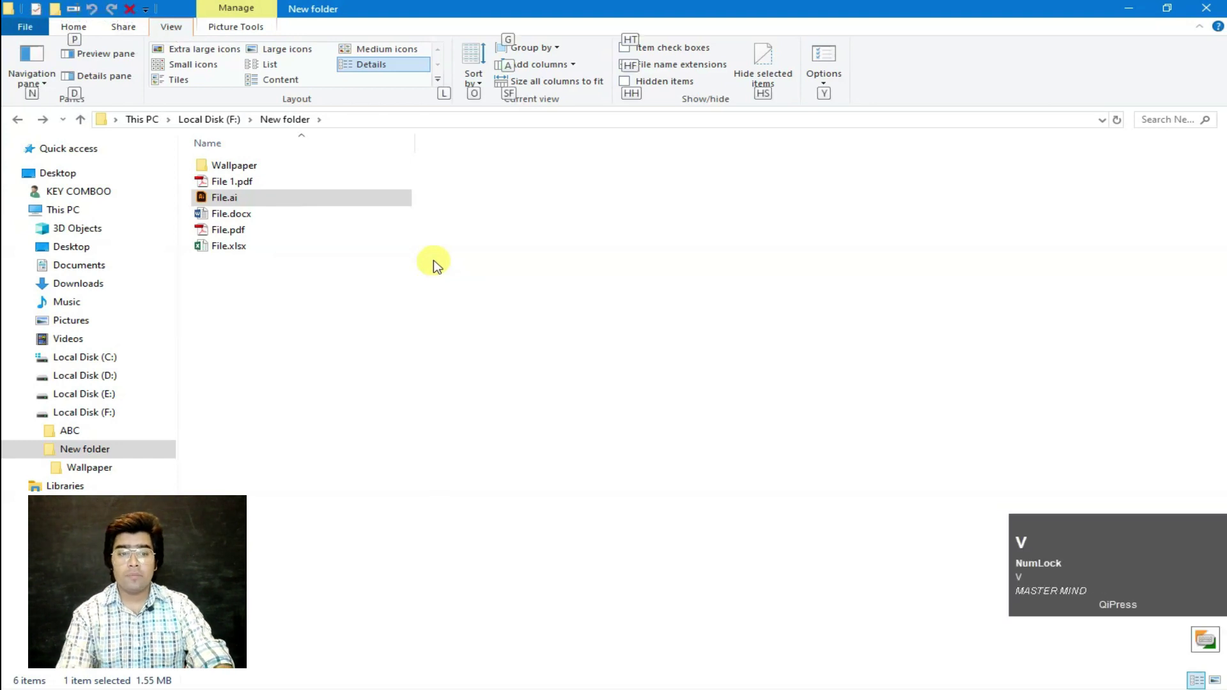
key("Escape")
Step: Open the Wallpaper folder and select QW4HD (5).jpg
key("Up")
key("Up")
key("Return")
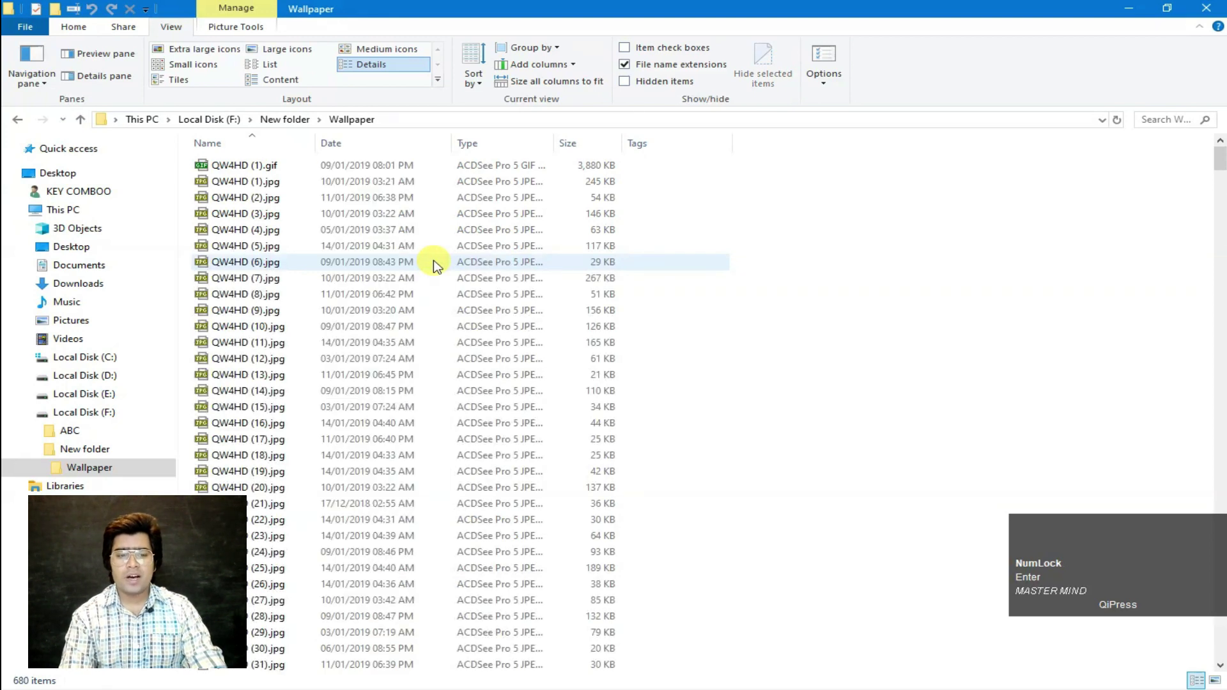
key("Down")
key("Down")
key("Down")
key("Down")
key("Down")
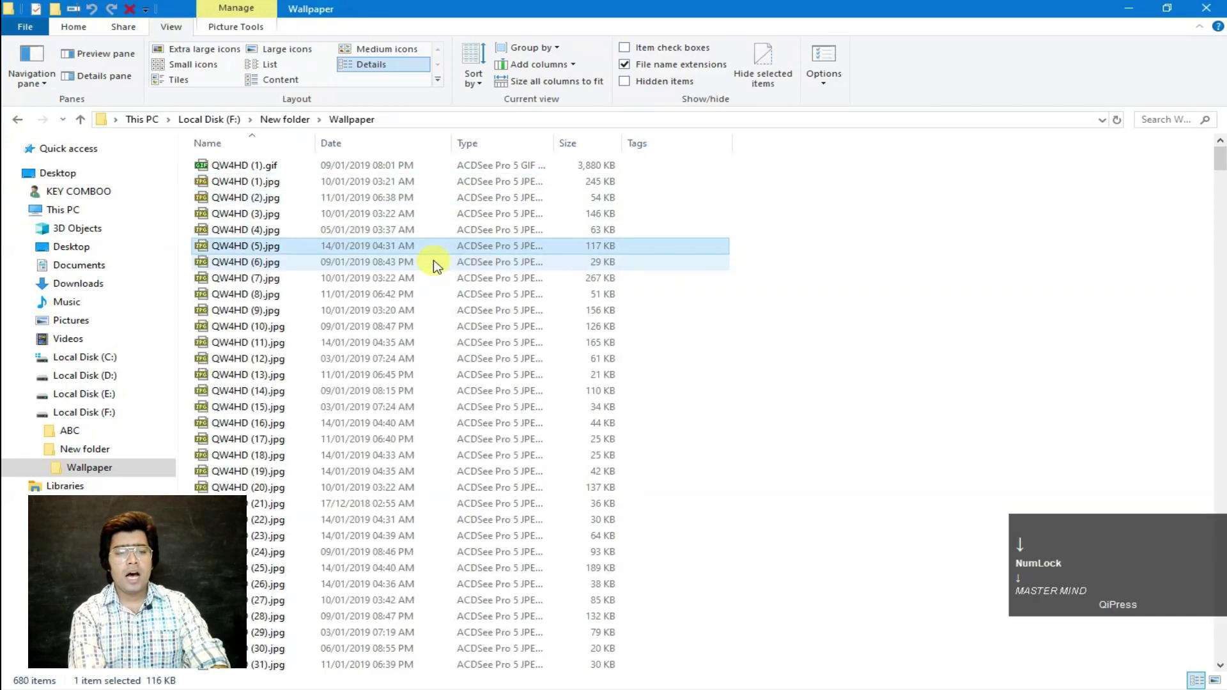
Step: Sort the Wallpaper images by name in descending order
key("alt")
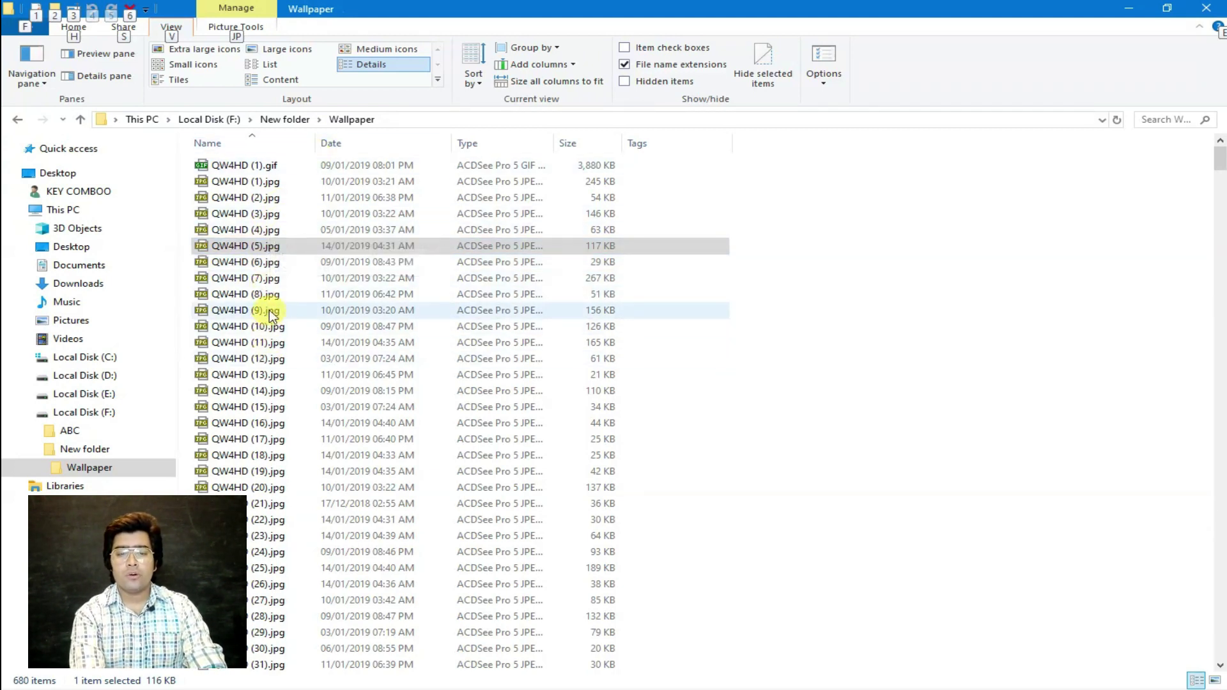
key("v")
key("o")
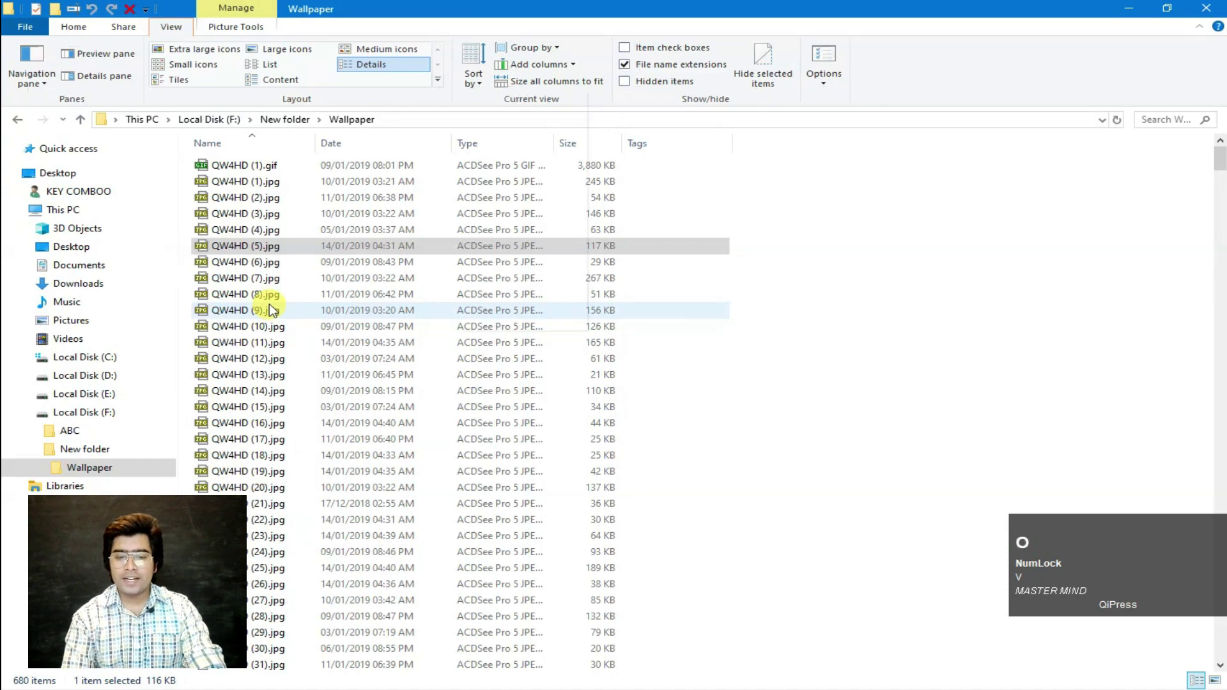
key("Down")
key("Down")
key("Down")
key("Down")
key("Down")
key("Down")
key("Down")
key("Down")
key("Down")
key("Down")
key("Down")
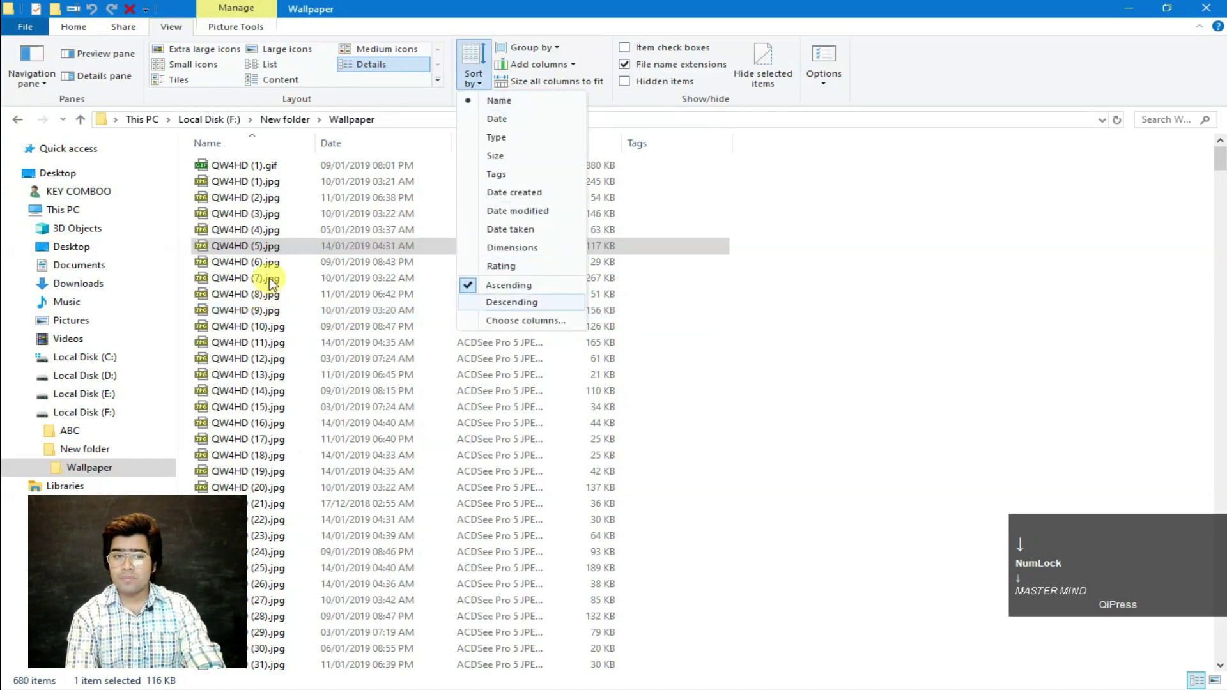
key("Return")
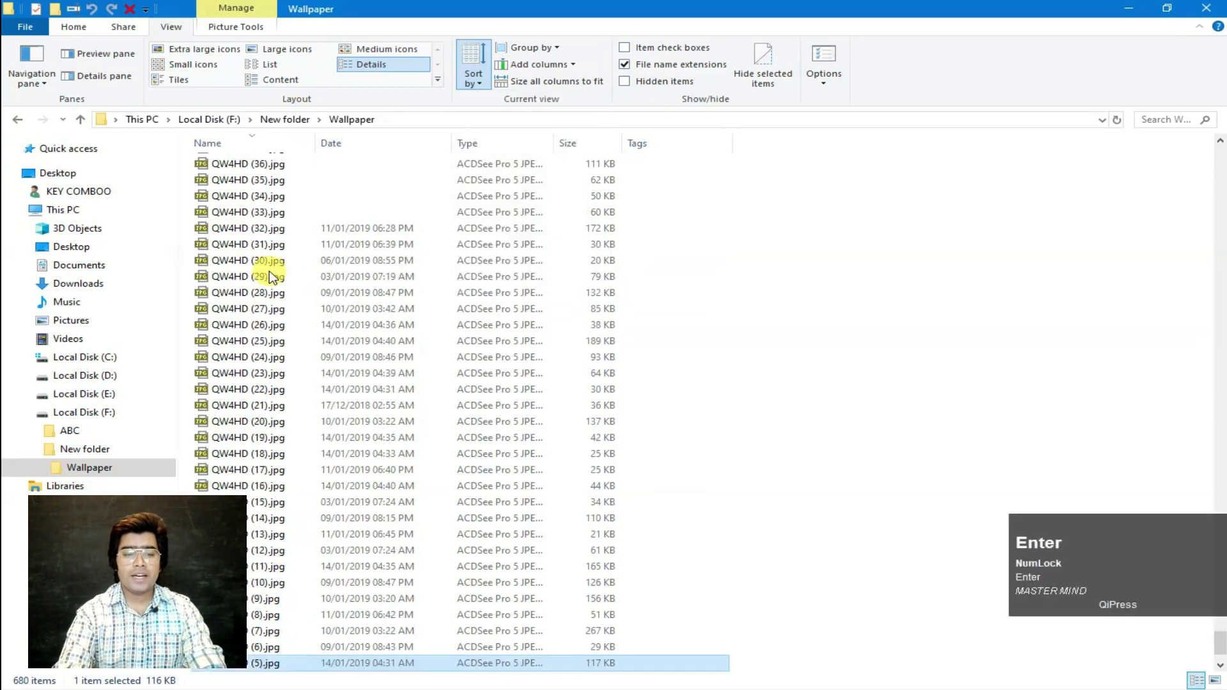
Step: Select the first file in the list, QW4HD (679).jpg
key("Menu")
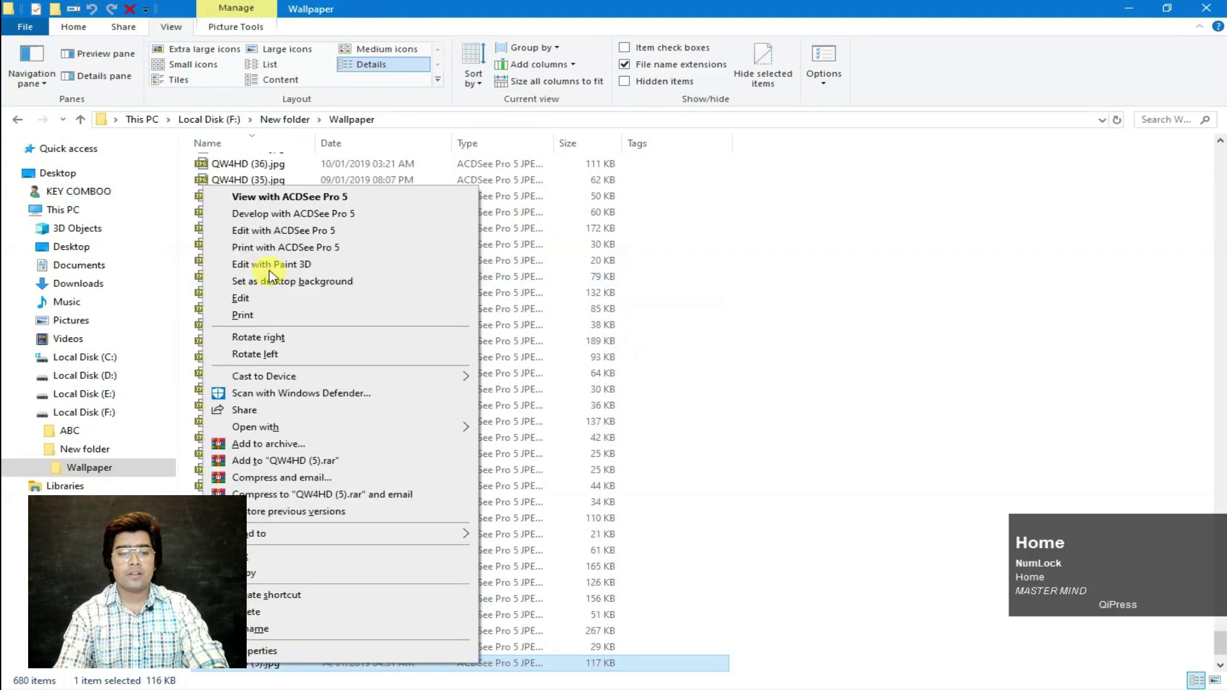
key("Menu")
key("Home")
key("Up")
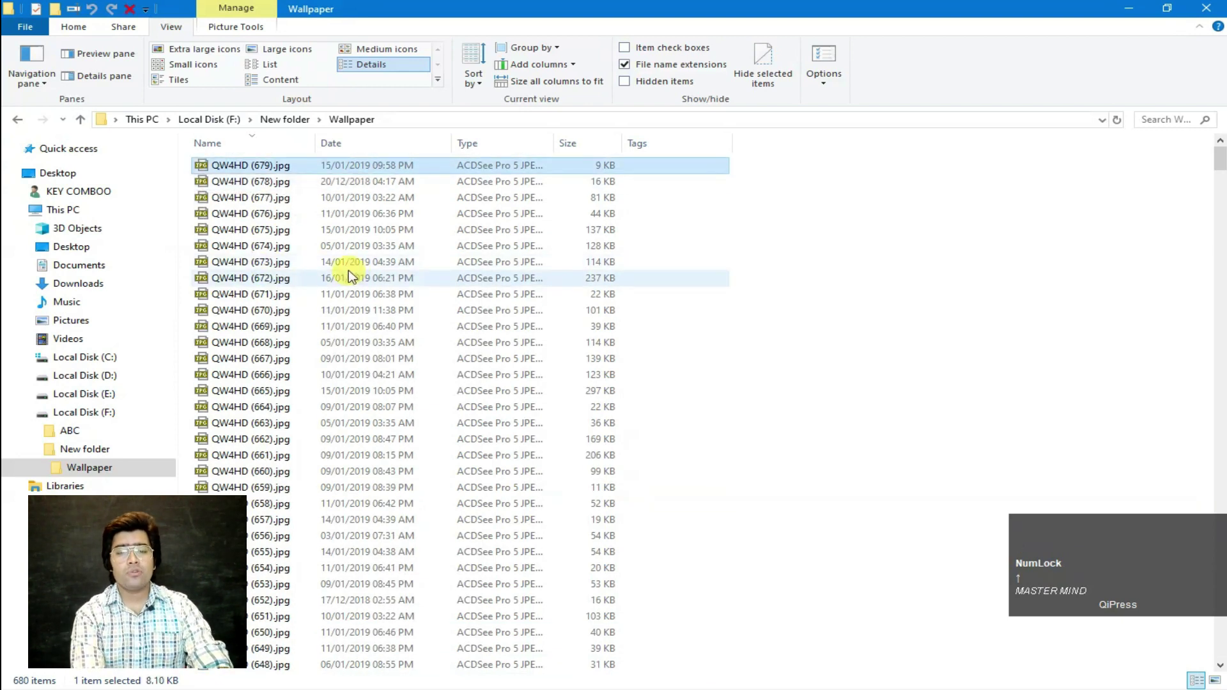
Step: Sort the Wallpaper images by date, keeping the descending order
key("alt")
key("v")
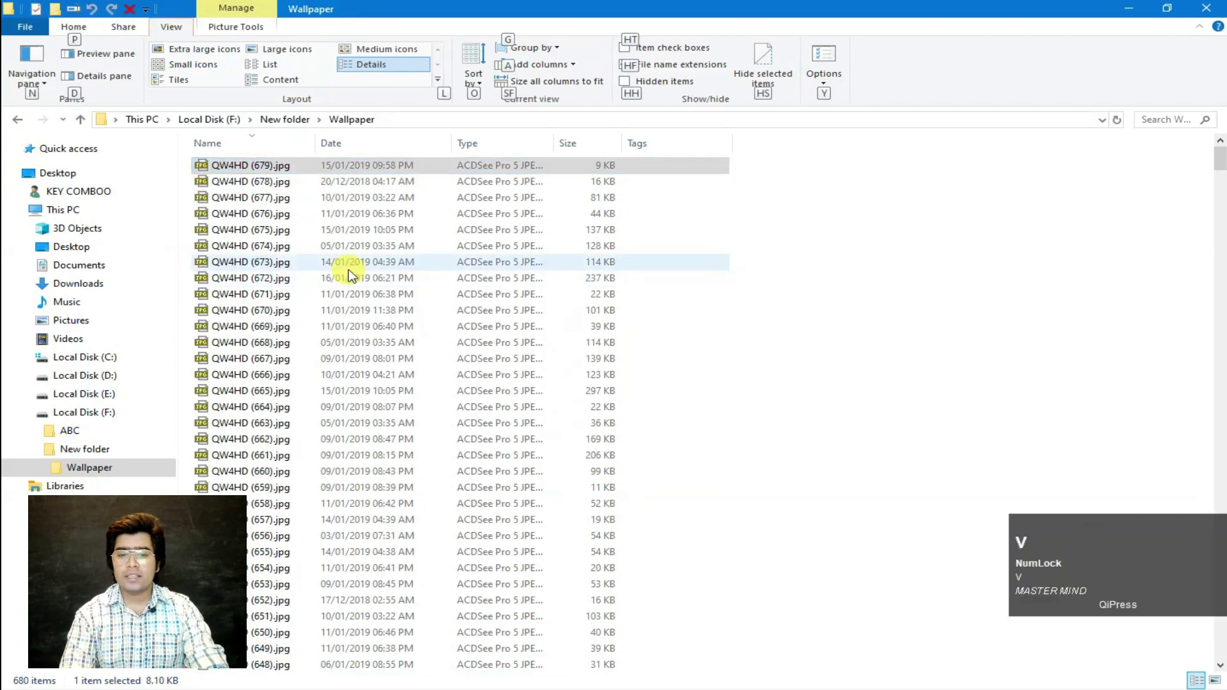
key("o")
key("Down")
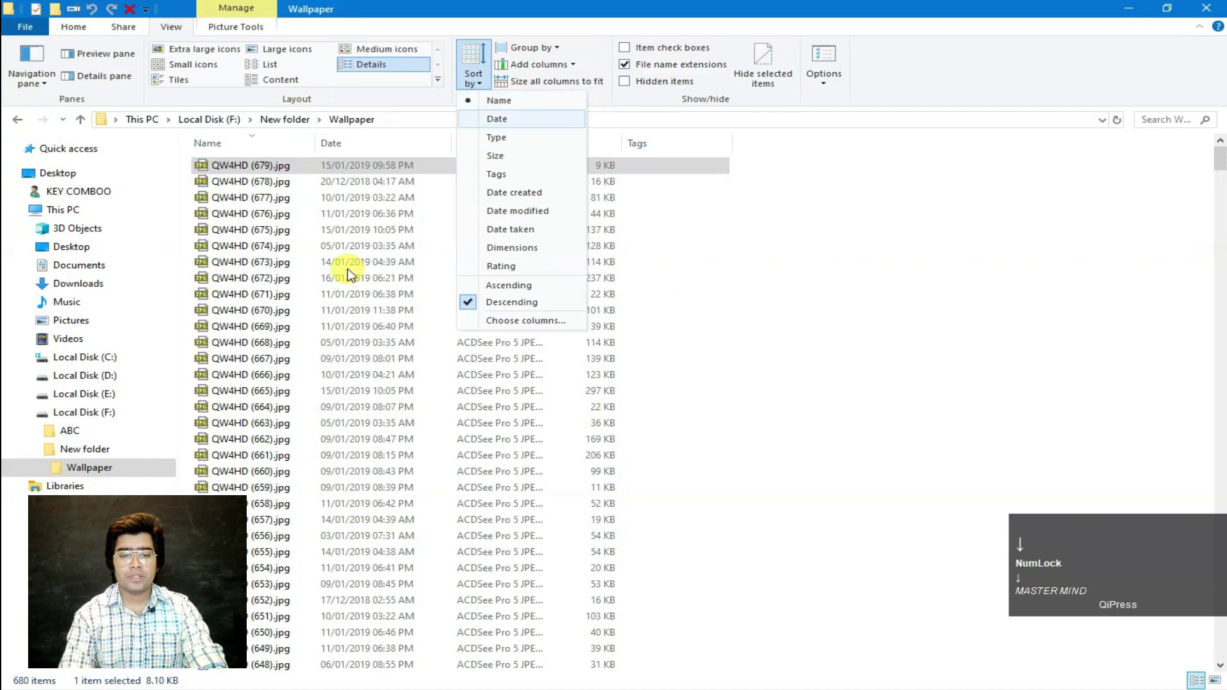
key("Return")
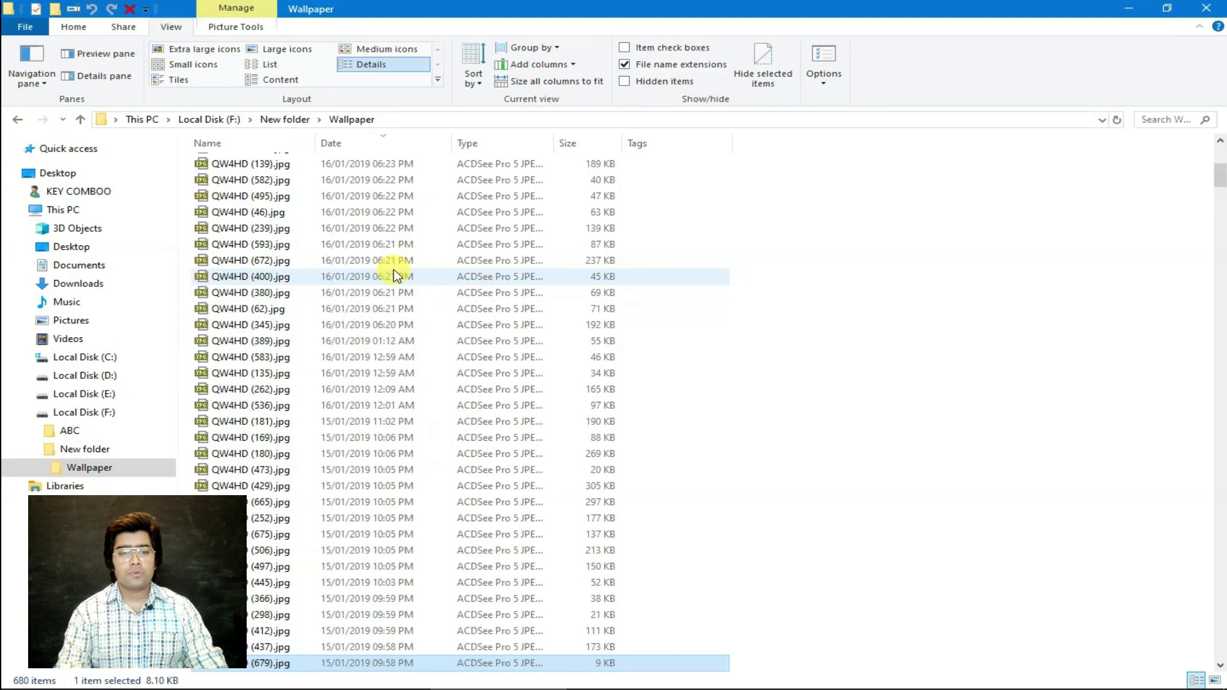
Step: Reapply the date sorting to the Wallpaper folder so the order switches to ascending
key("alt")
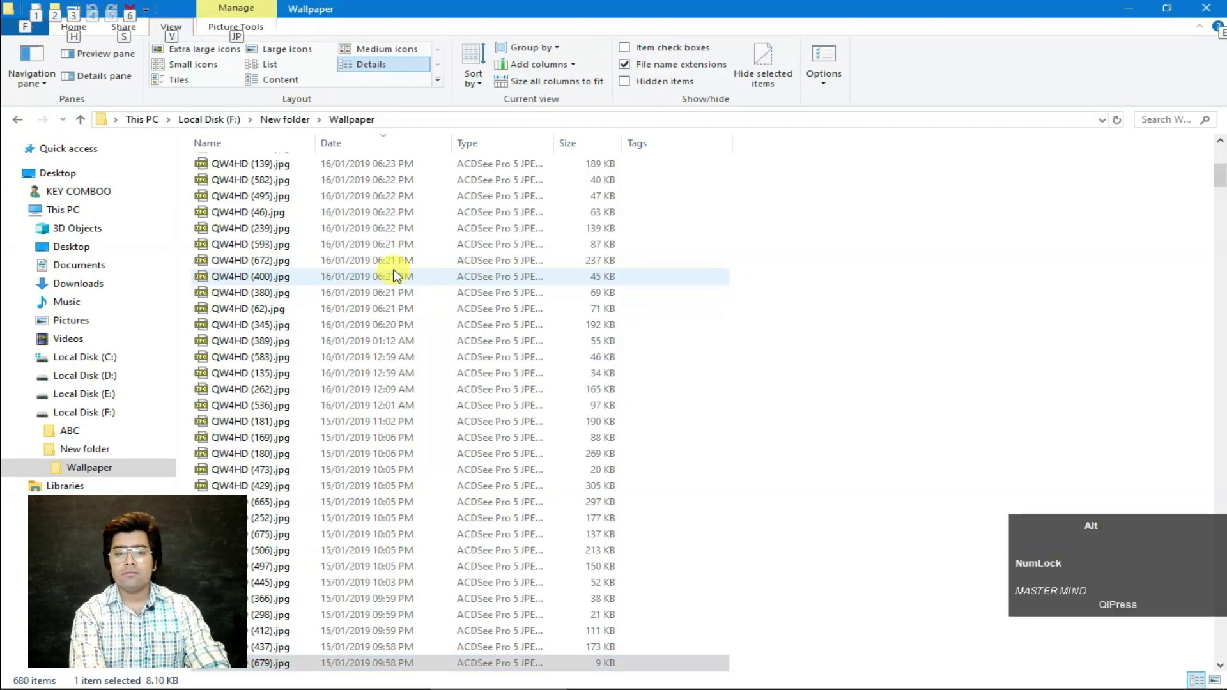
key("v")
key("o")
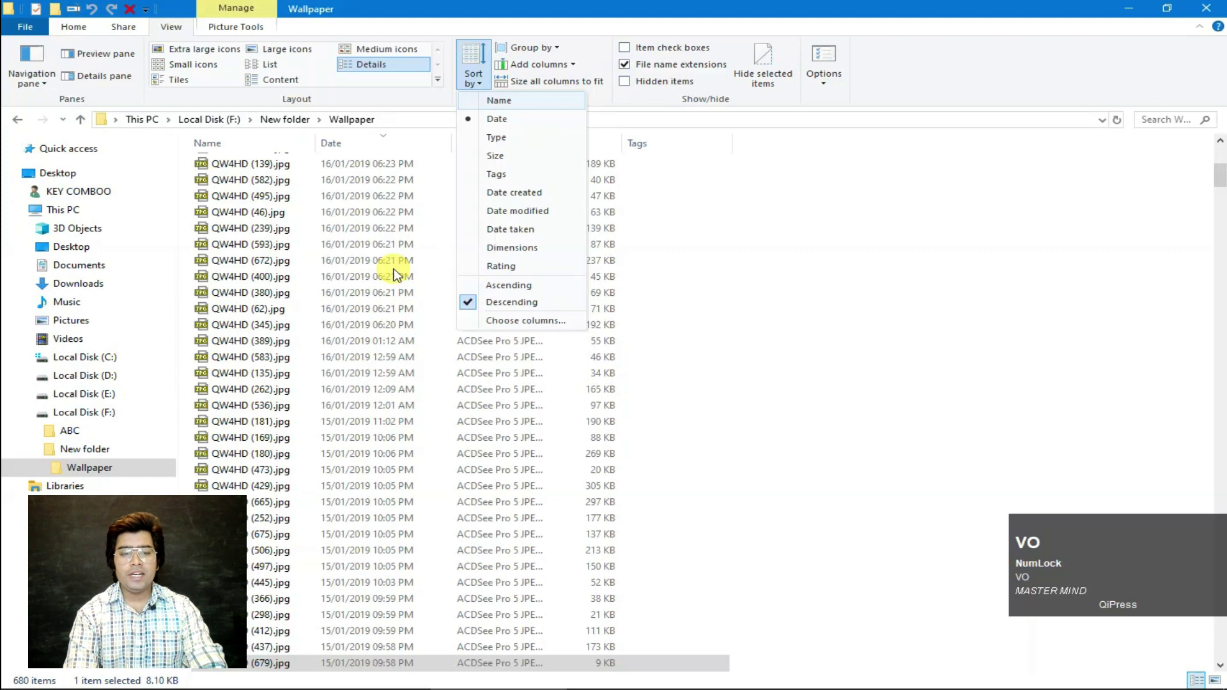
key("Down")
key("Return")
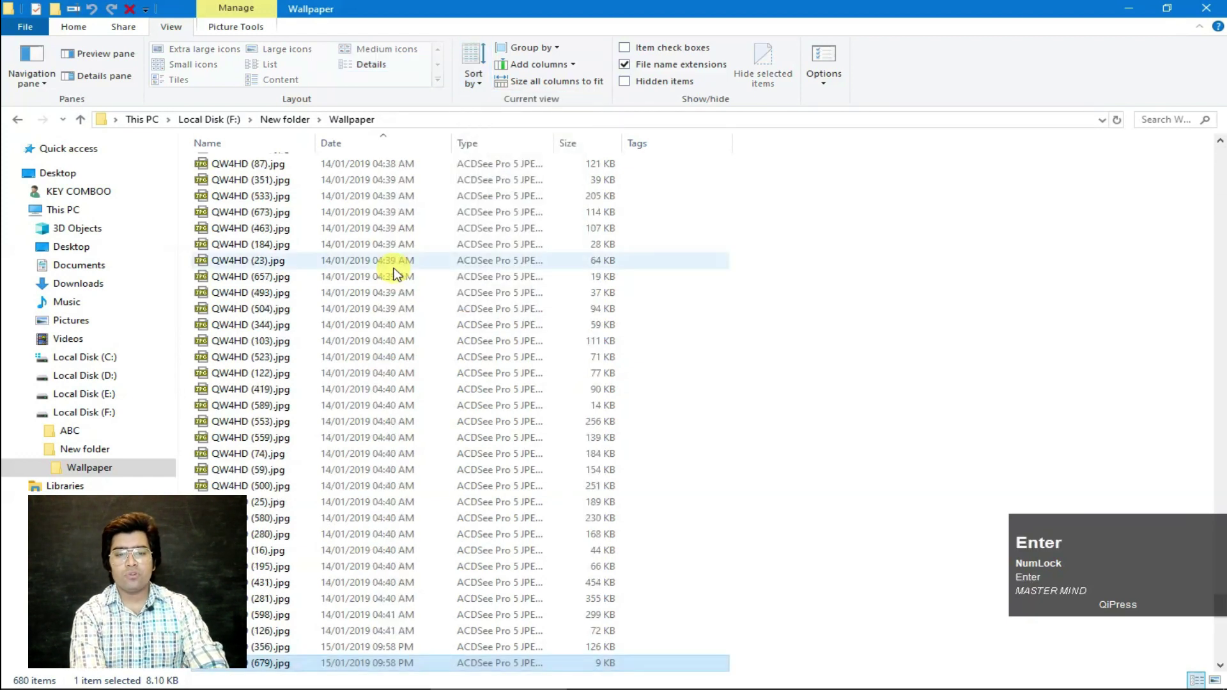
Step: Try to switch the date sorting of the Wallpaper folder to descending order
key("alt")
key("v")
key("o")
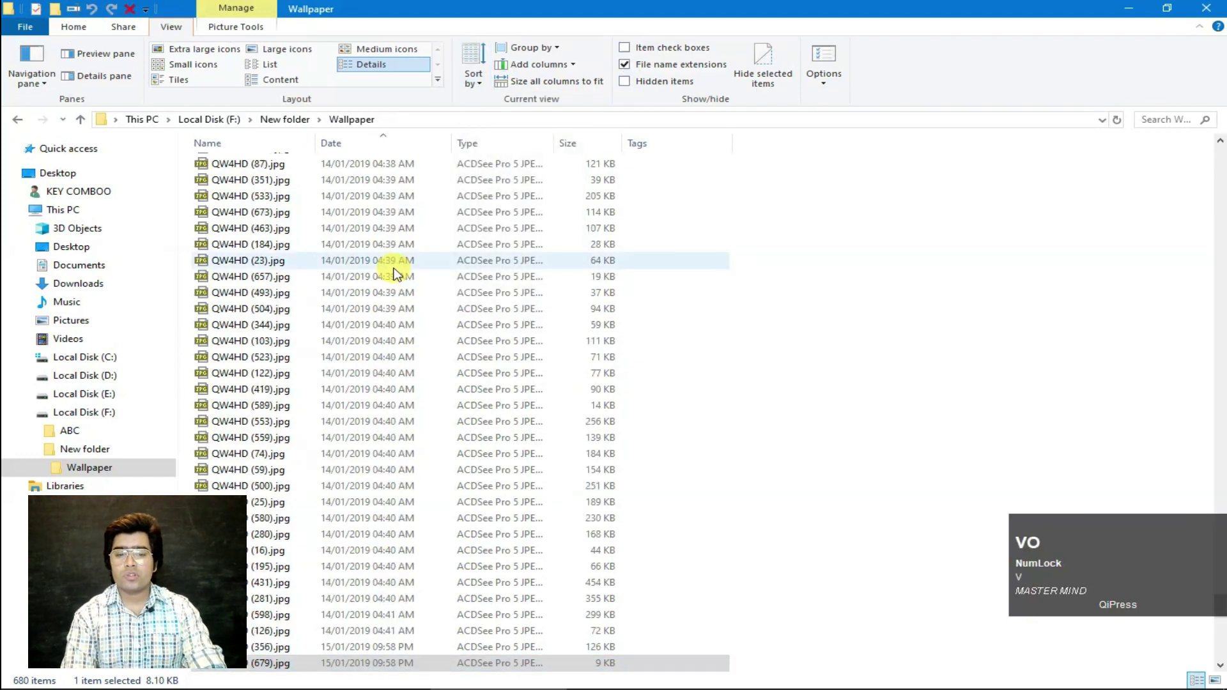
key("Up")
key("Up")
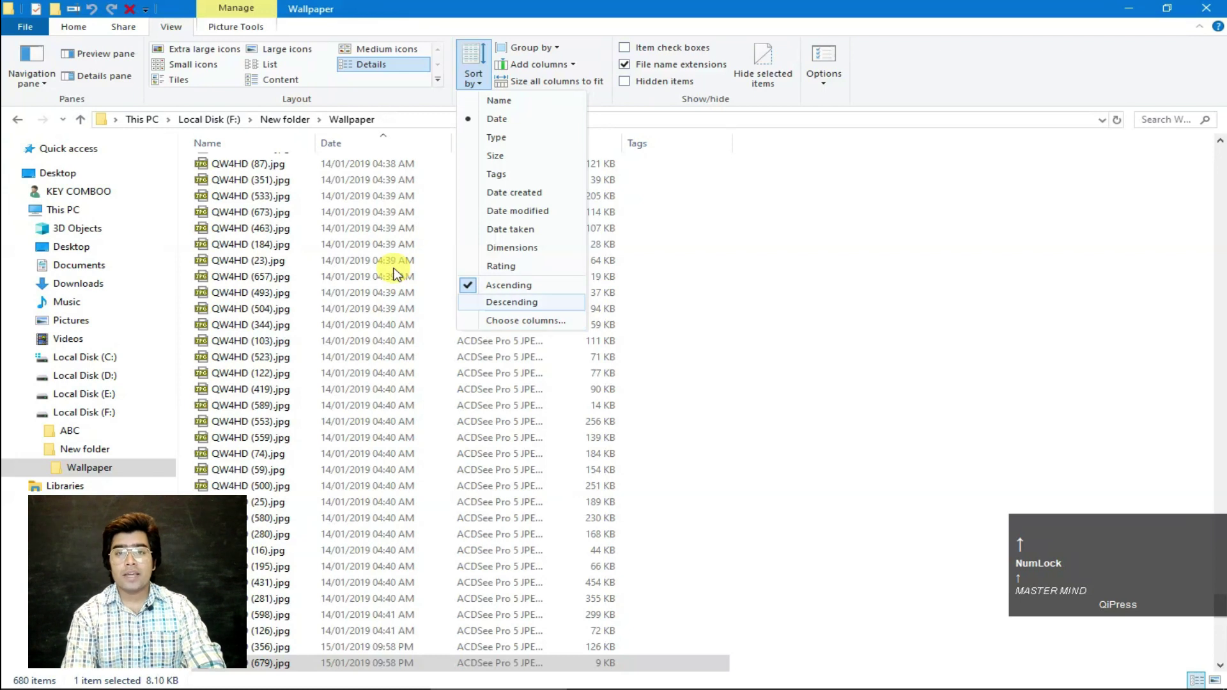
key("Return")
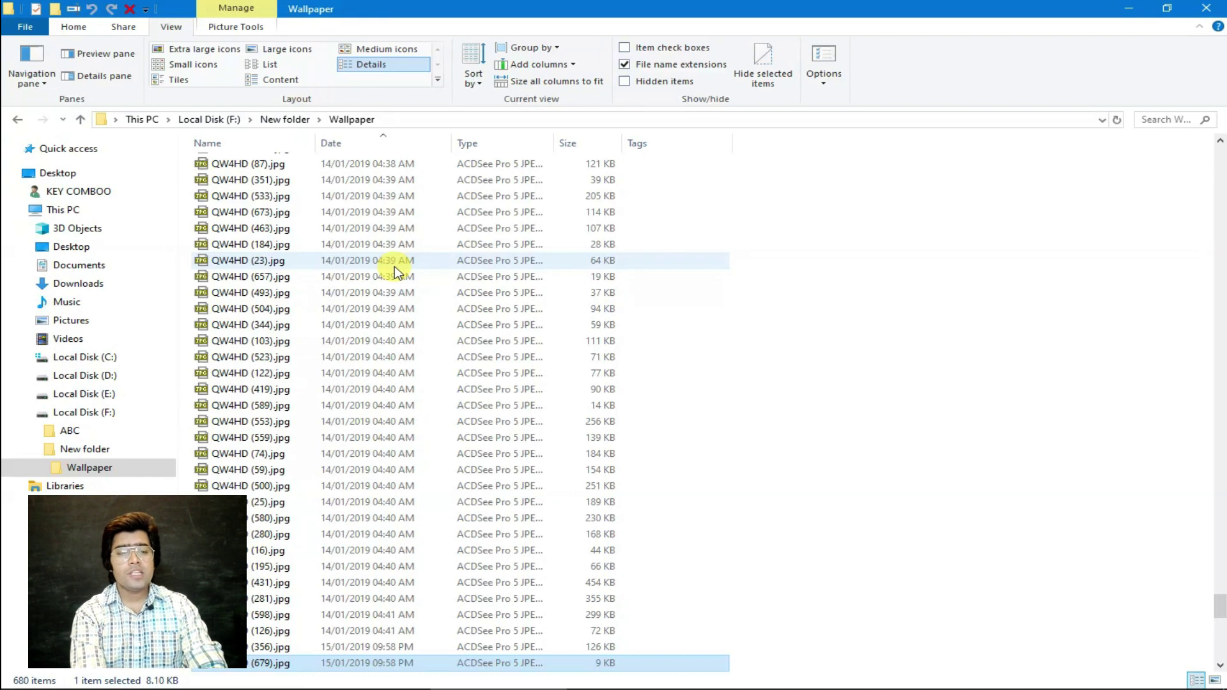
key("alt")
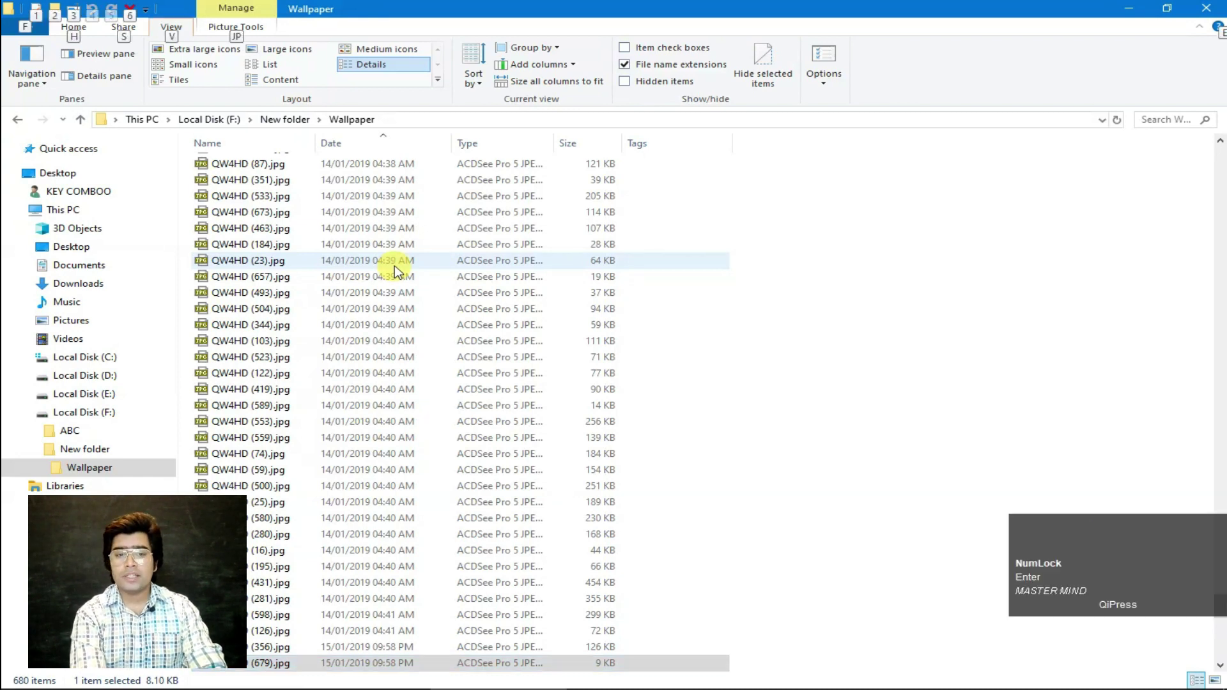
key("v")
key("o")
key("Down")
key("Down")
key("Escape")
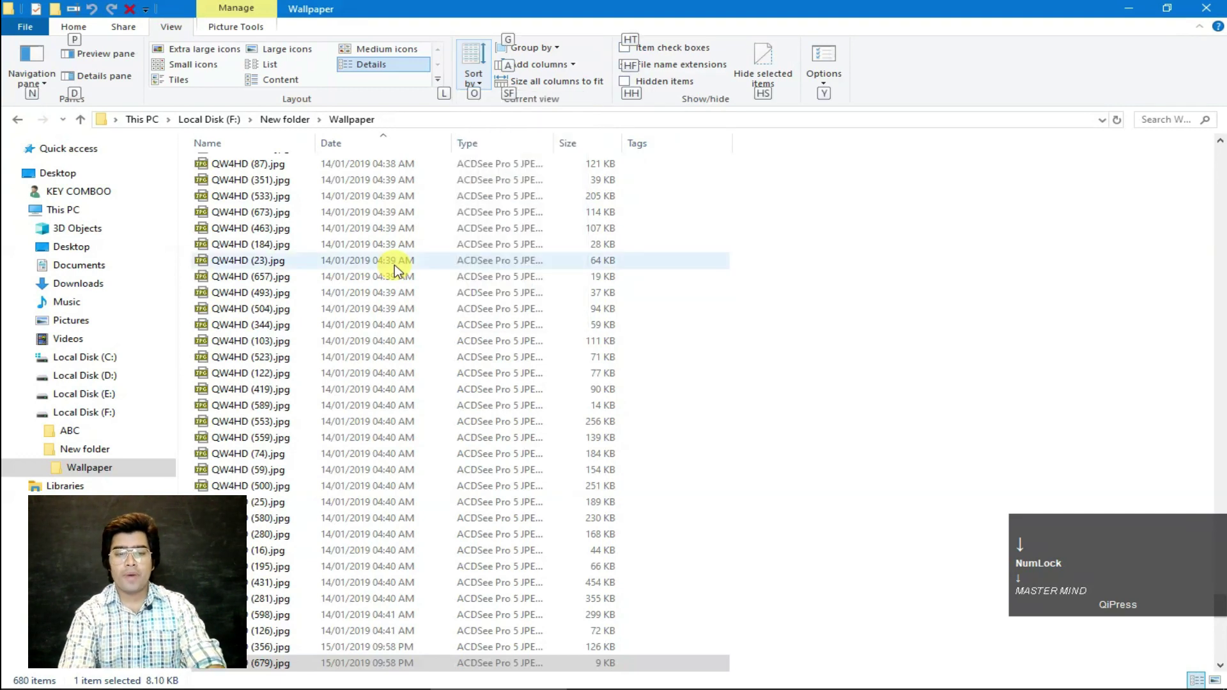
Step: Go back up to New folder and select File.pdf
key("Down")
key("alt+Up")
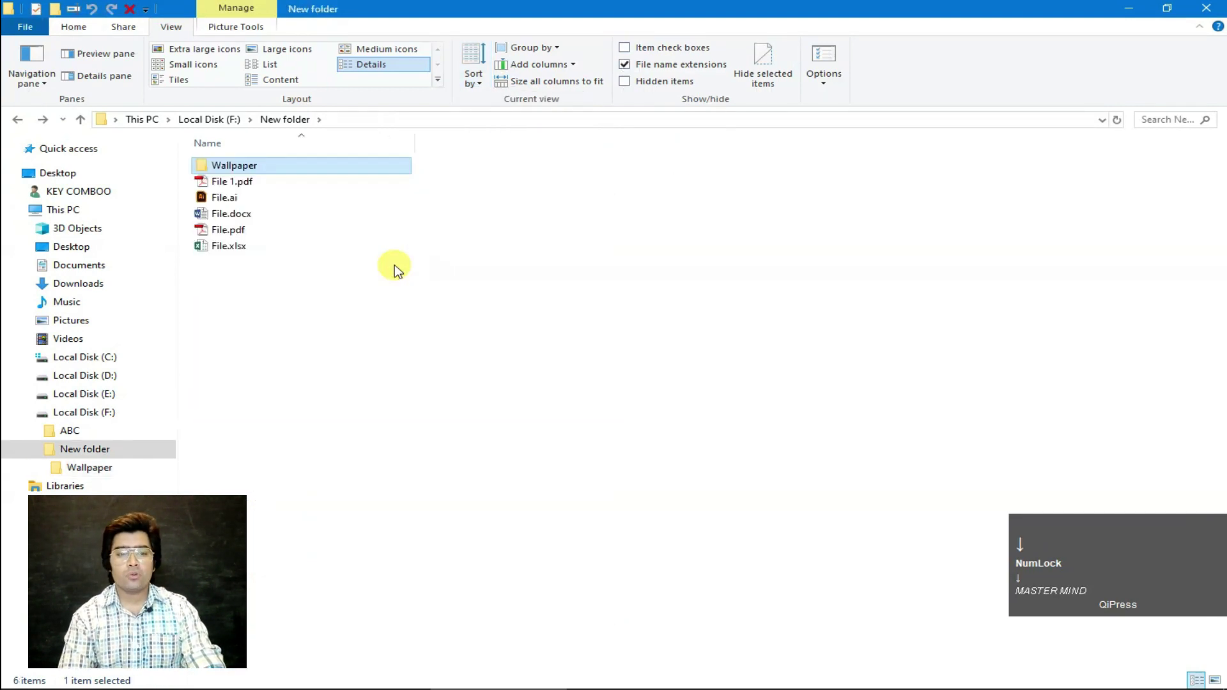
key("Down")
key("Down")
key("Down")
key("Down")
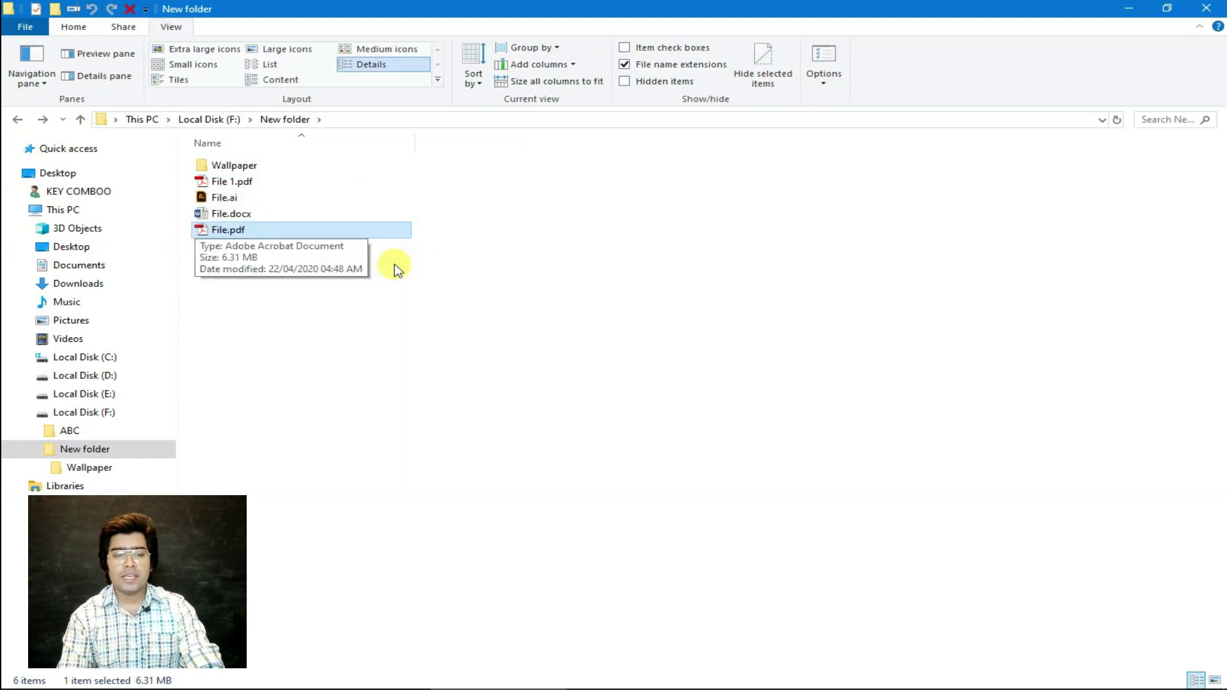
key("Up")
key("Up")
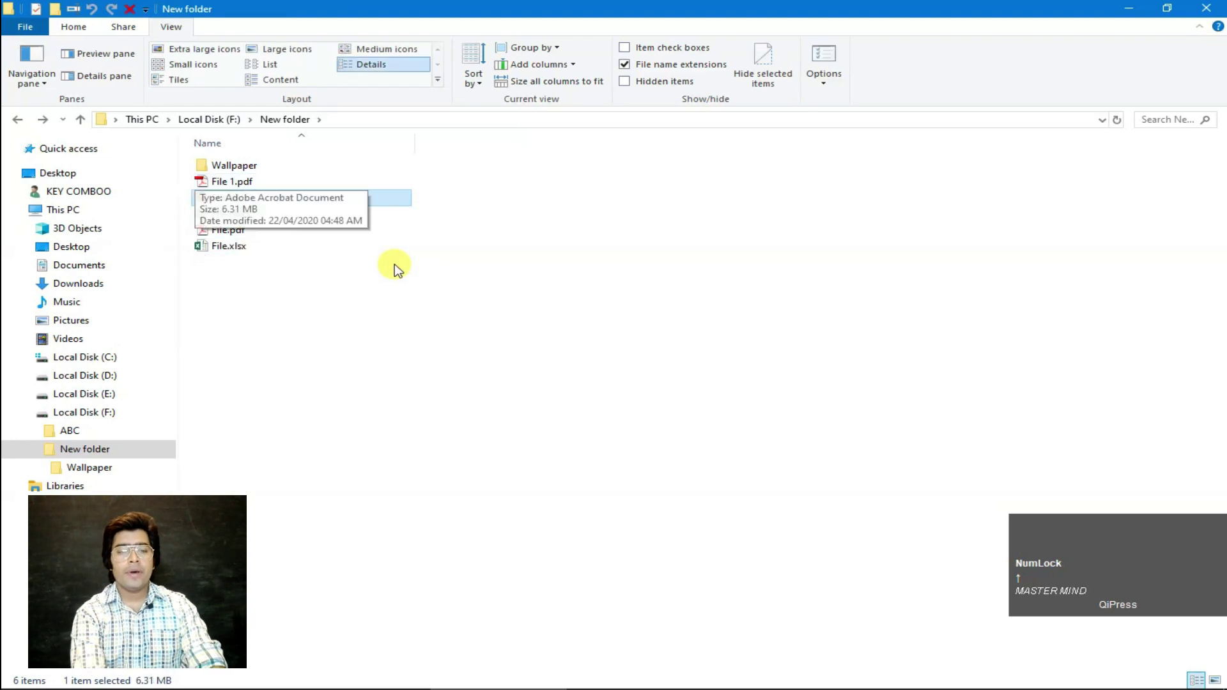
key("Down")
key("Down")
Step: Sort the contents of New folder by type
key("alt")
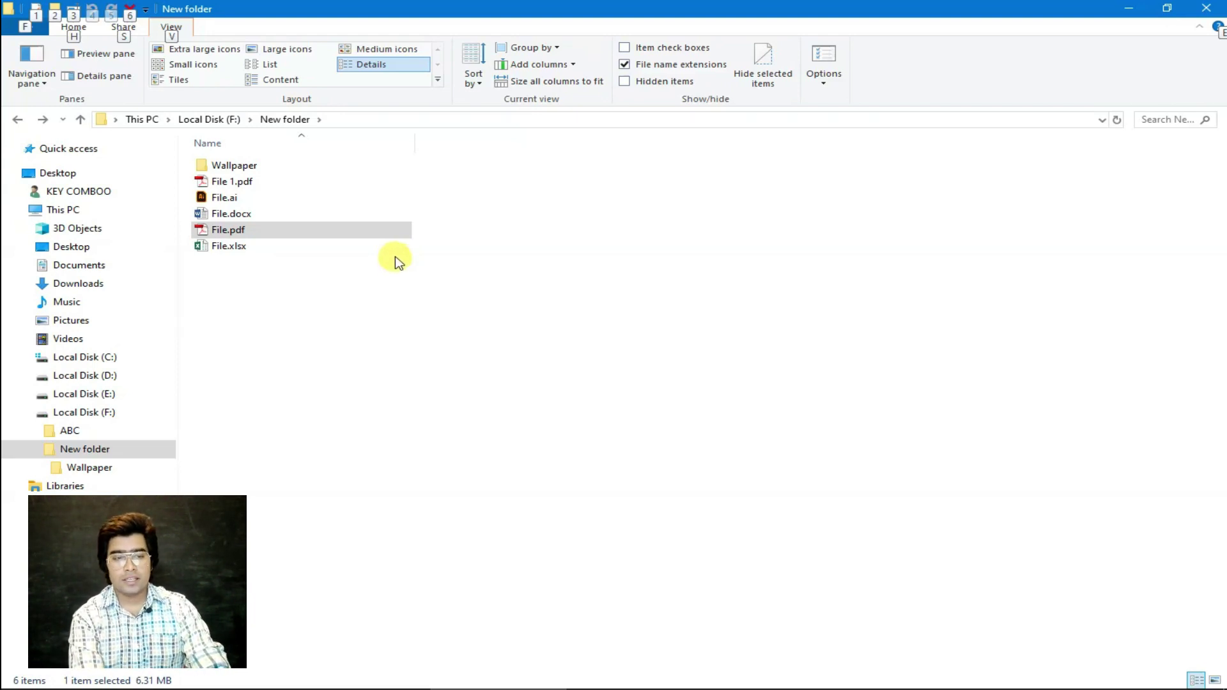
key("v")
key("o")
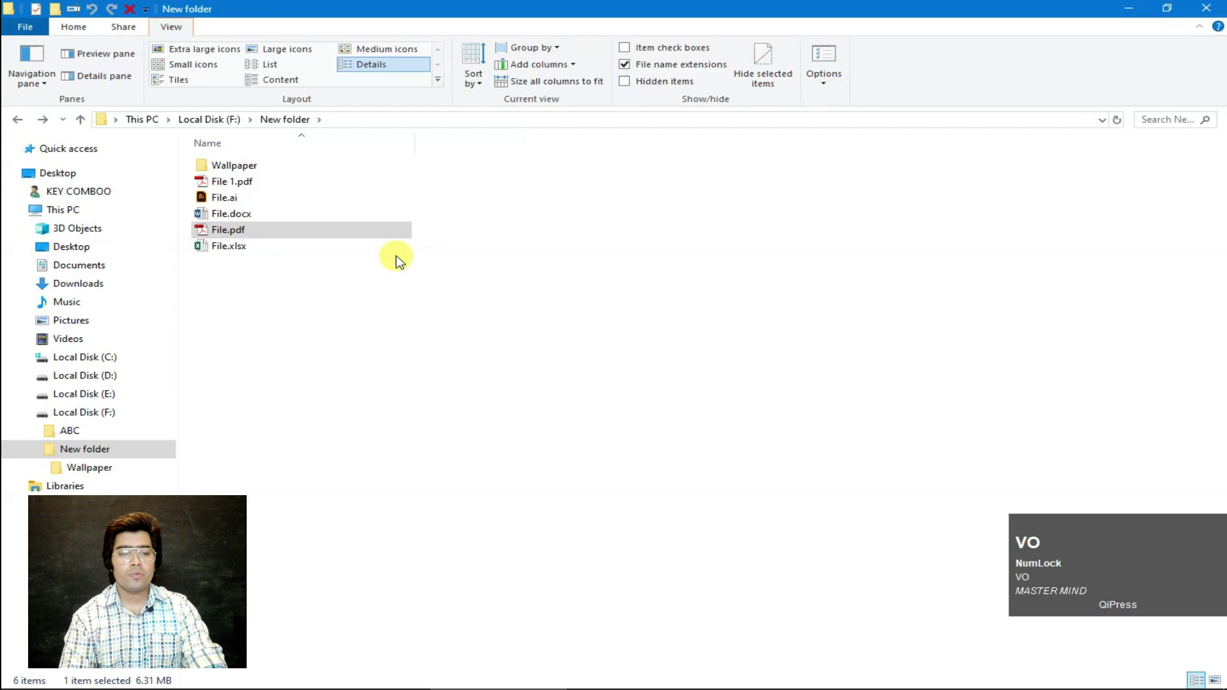
key("Down")
key("Down")
key("Return")
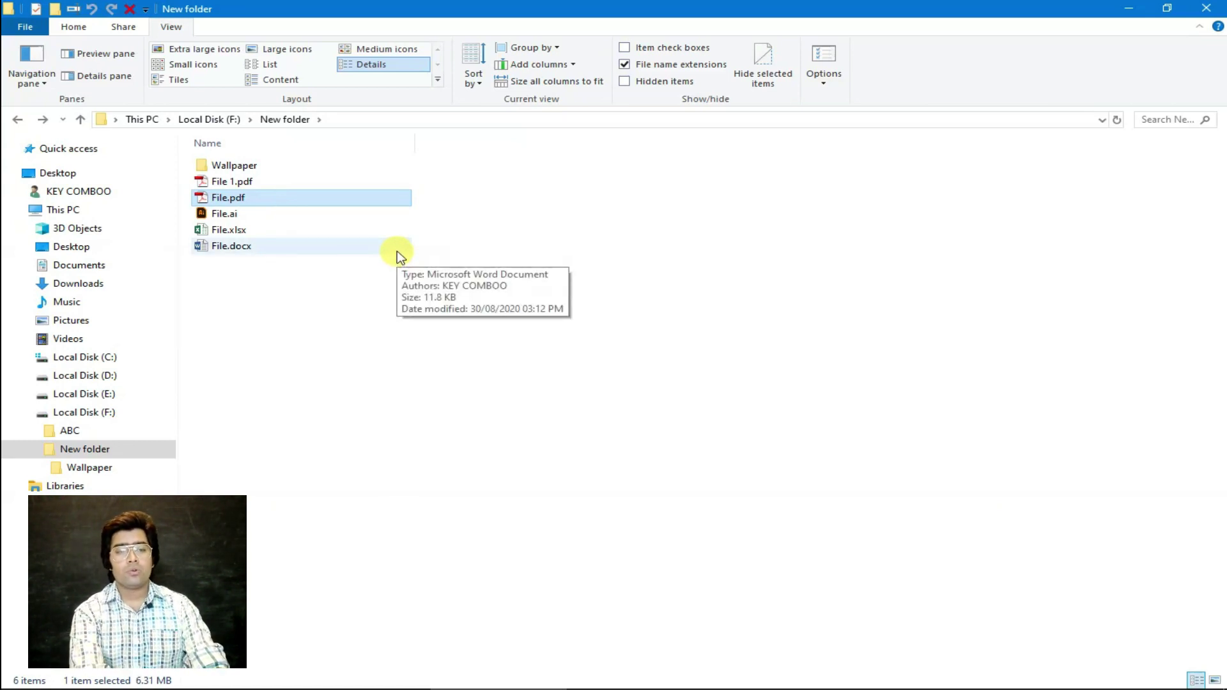
key("alt")
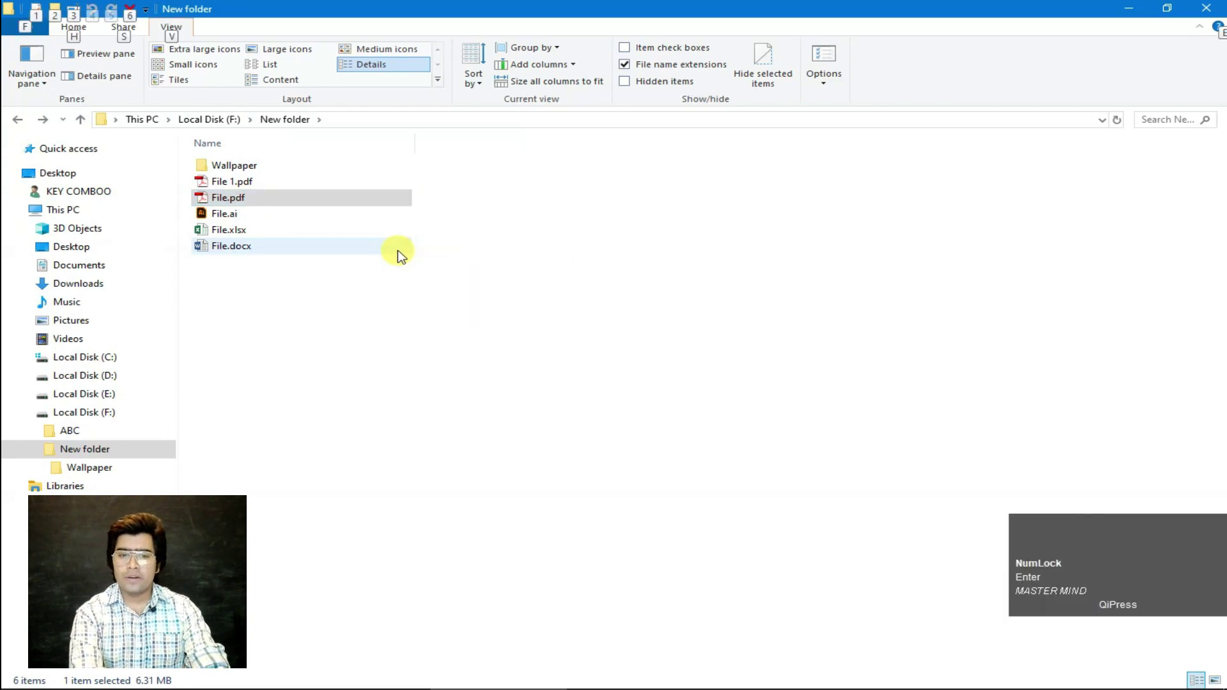
key("v")
key("o")
key("Down")
key("Down")
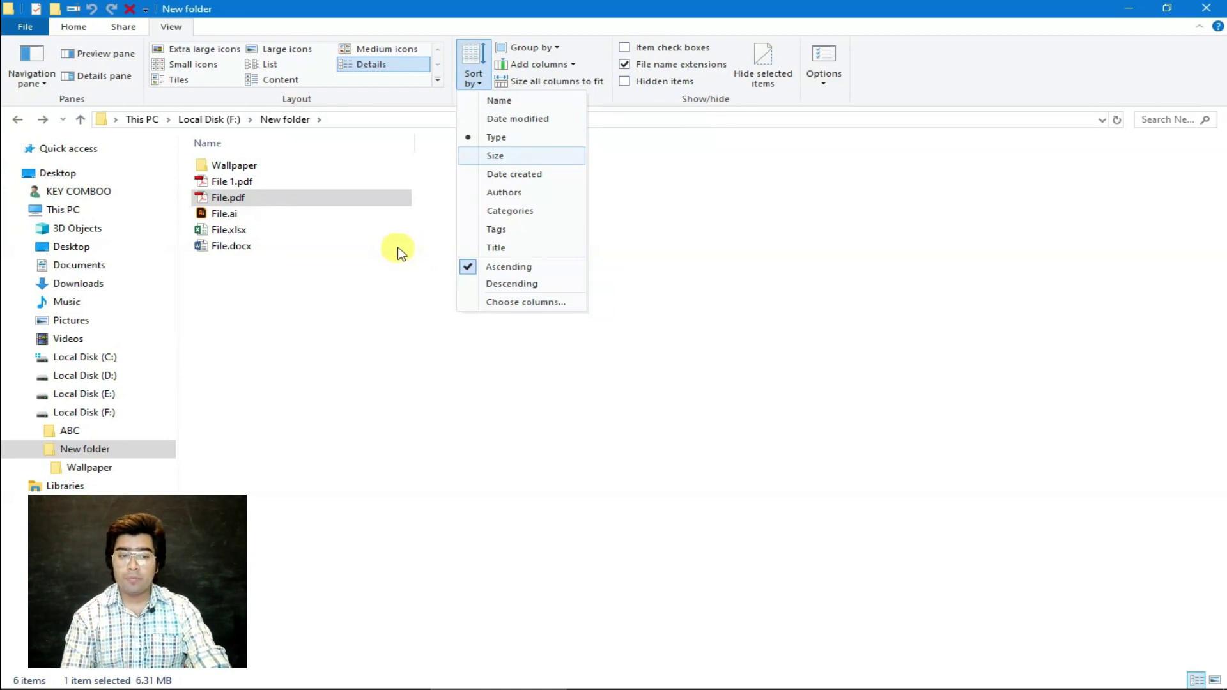
left_click(400, 252)
Step: Open the Wallpaper folder again and select QW4HD (1).gif
key("Up")
key("Up")
key("Return")
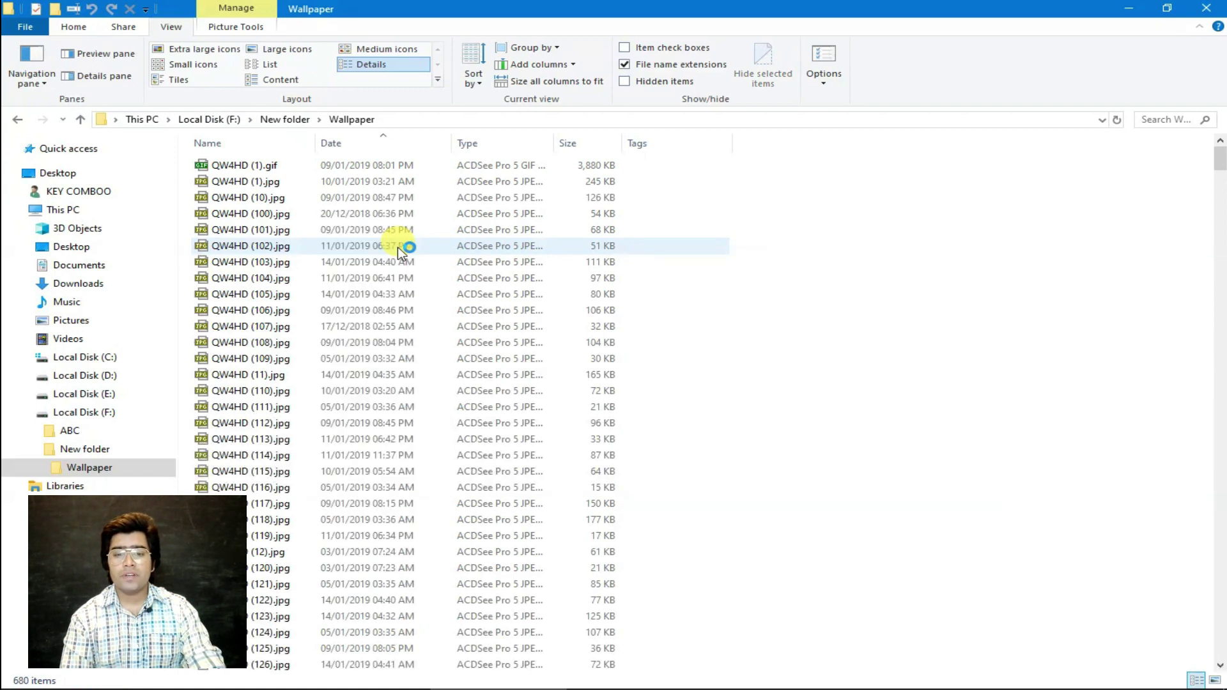
key("Up")
key("Up")
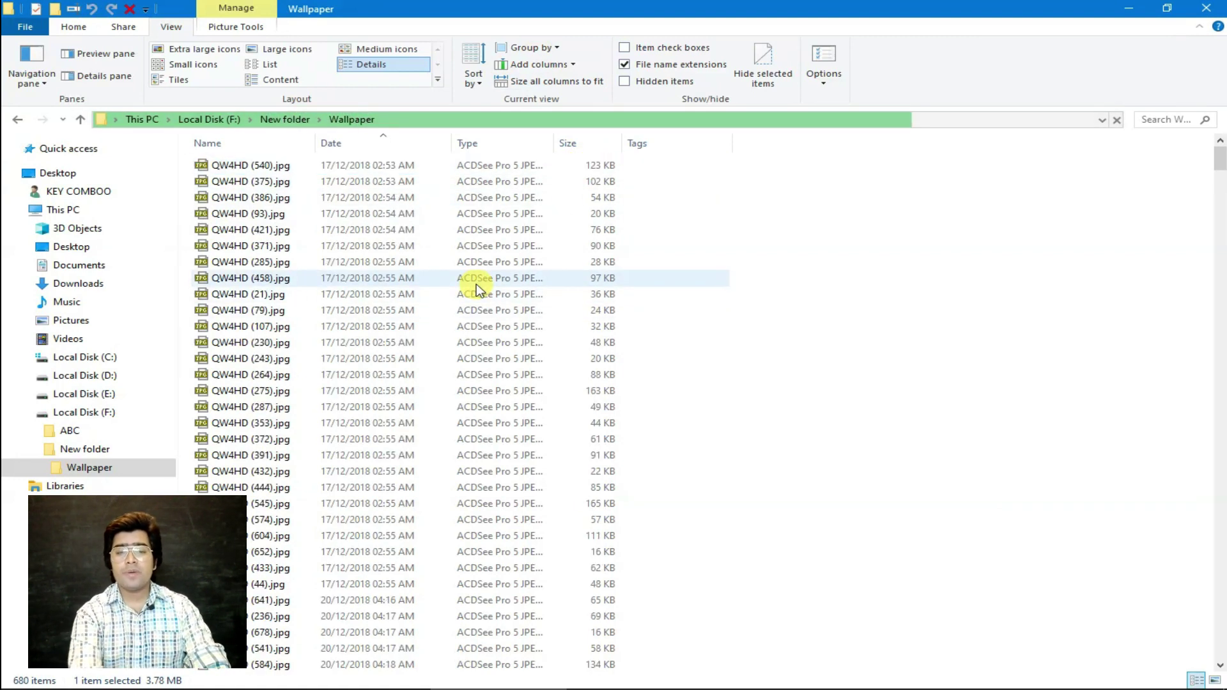
Step: Sort the files in the Wallpaper folder by size
key("alt")
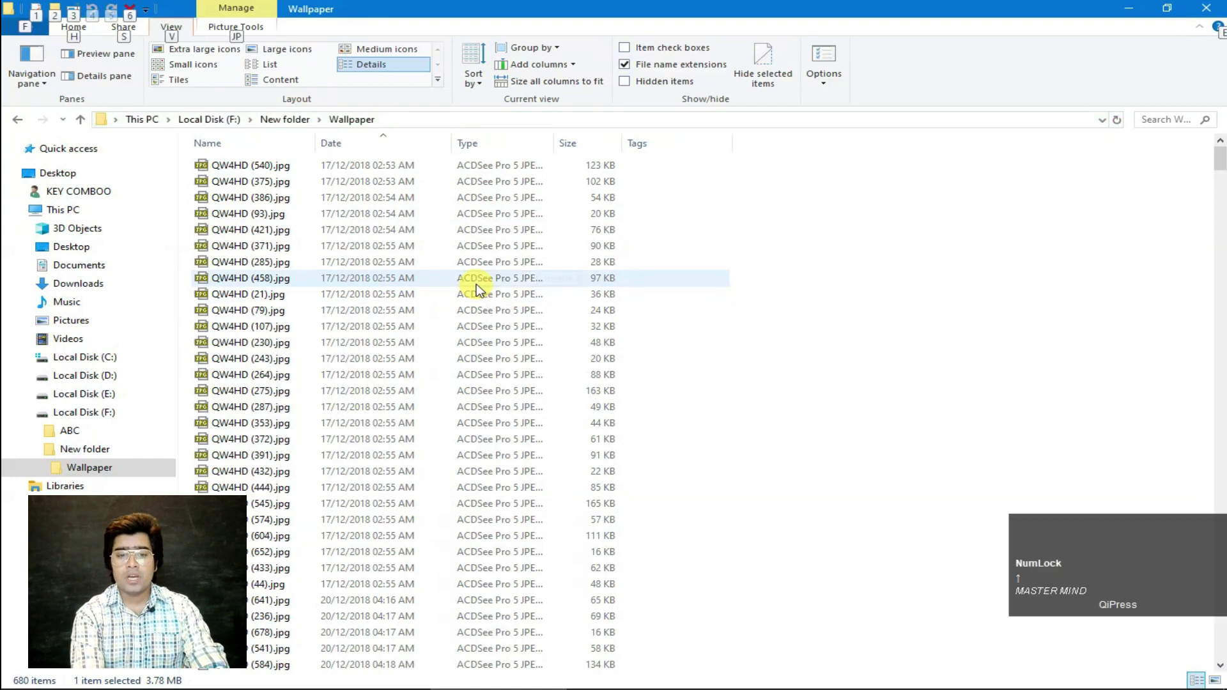
key("v")
key("o")
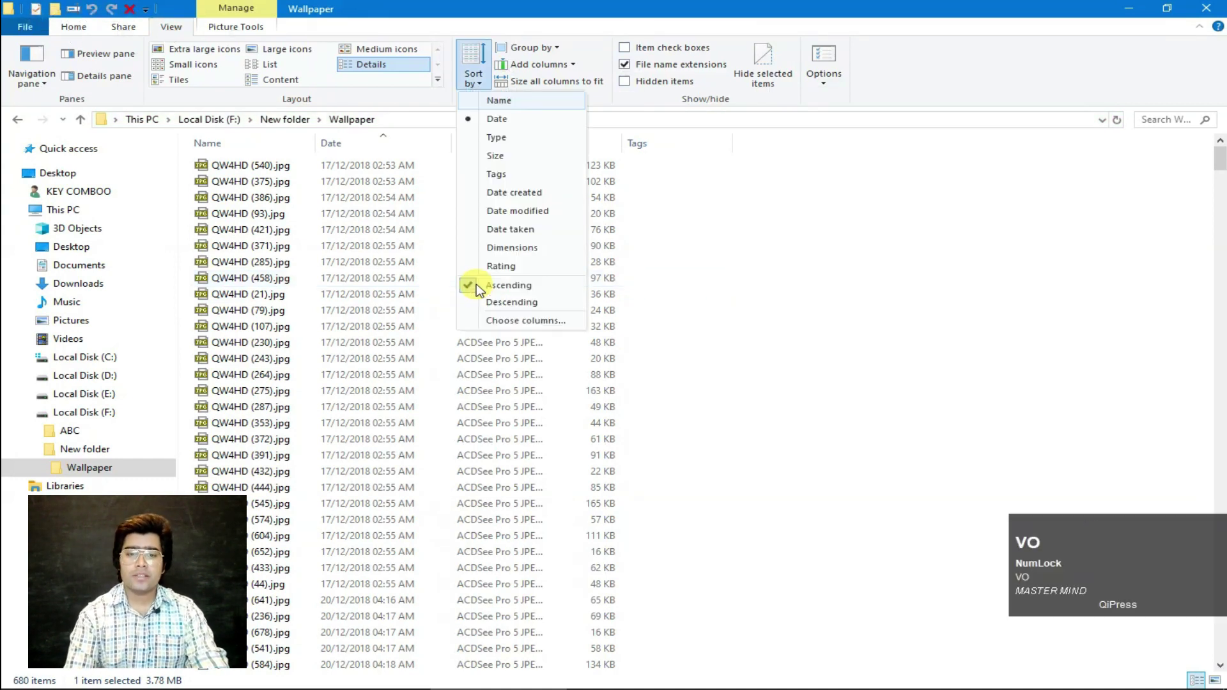
key("Down")
key("Down")
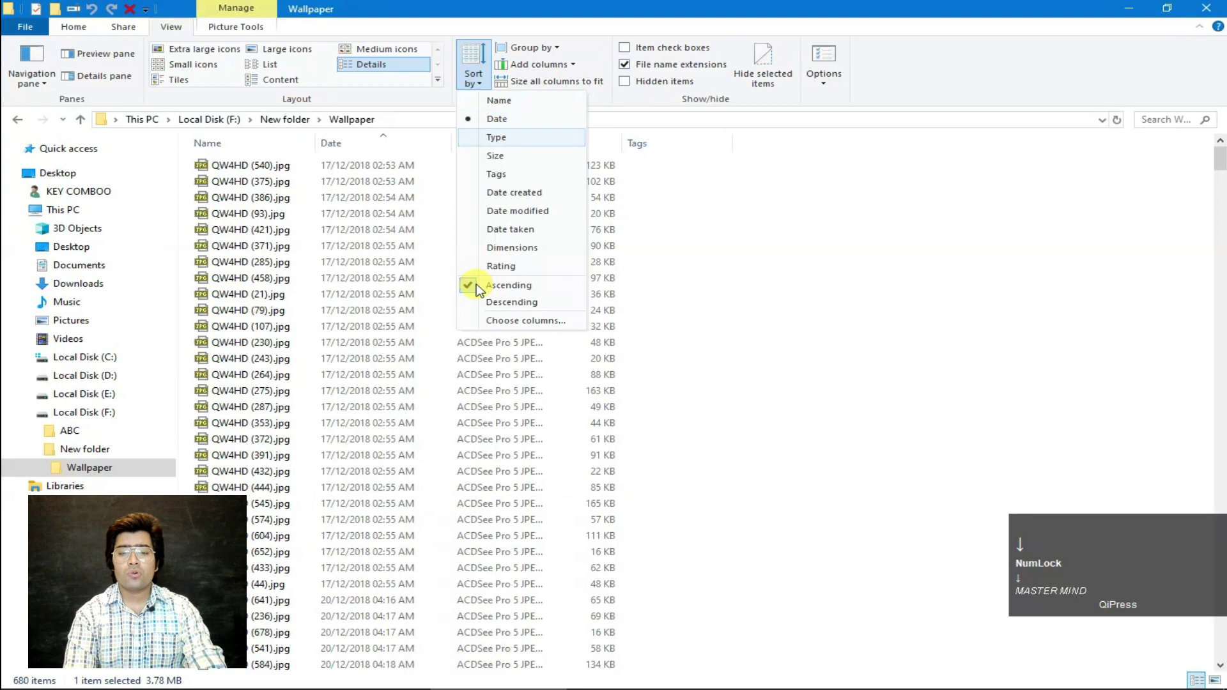
key("Up")
key("Up")
key("Up")
key("Up")
key("Up")
key("Up")
key("Up")
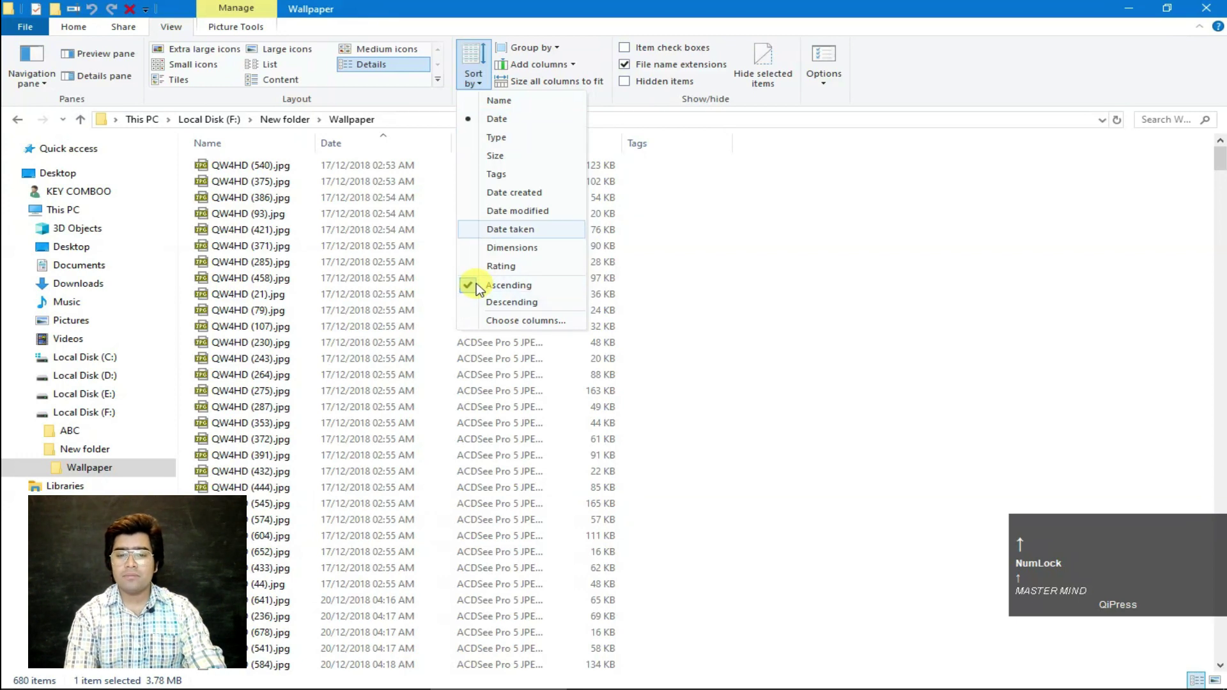
key("Return")
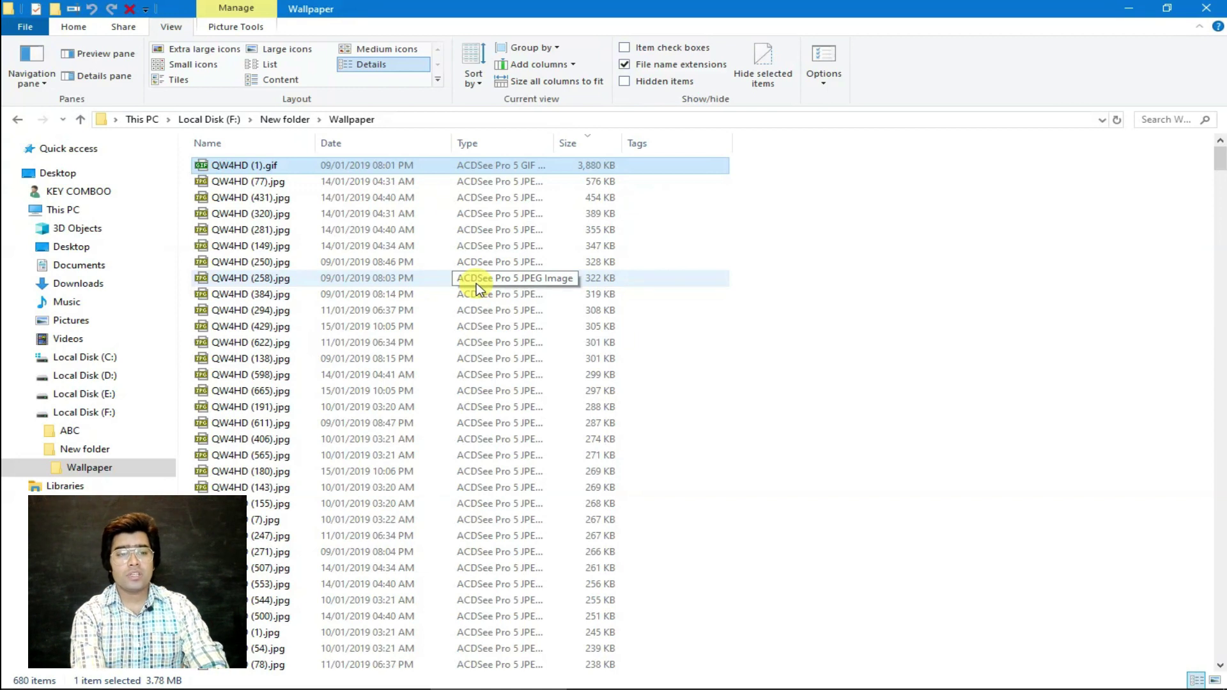
Step: Switch the size sorting of the Wallpaper folder to ascending order
key("alt")
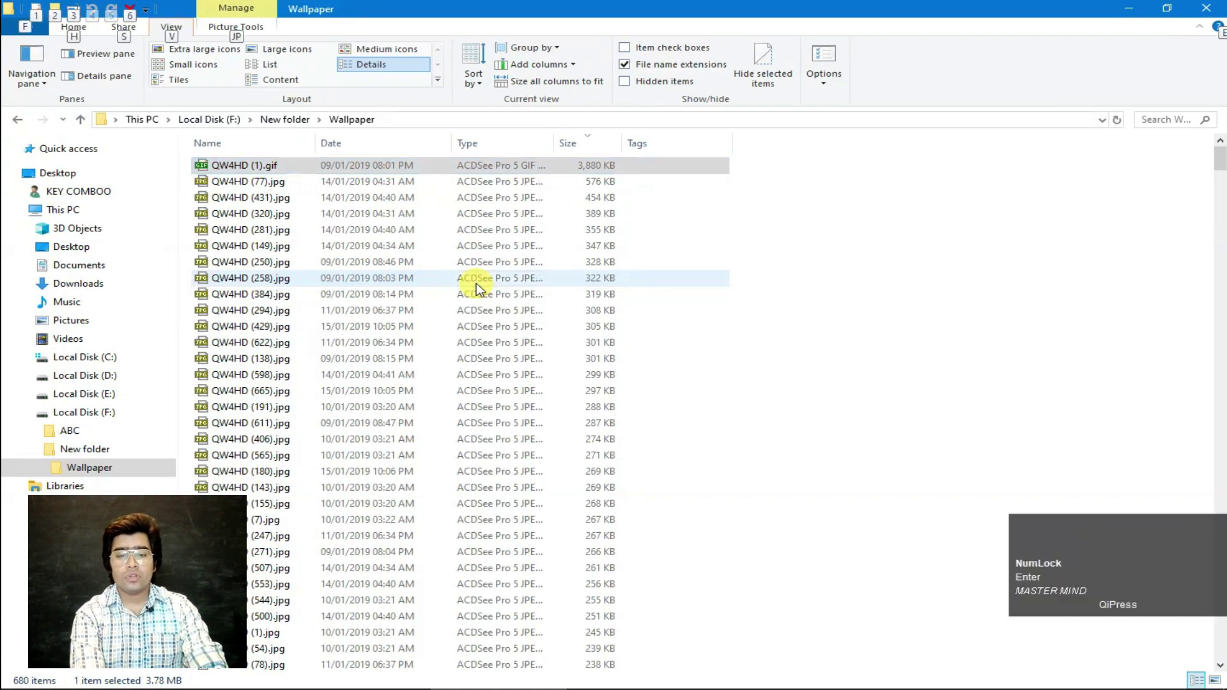
key("v")
key("o")
key("Up")
key("Up")
key("Return")
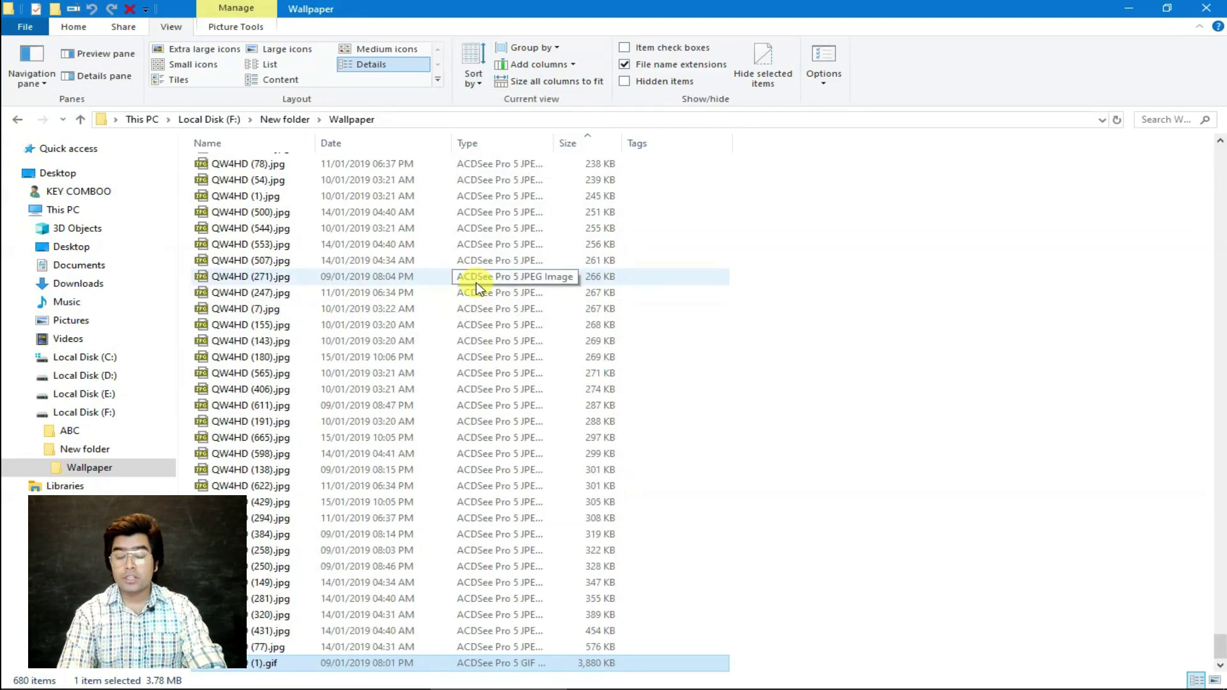
Step: Go to the start of the Wallpaper list and look through the smallest files, down to QW4HD (615).jpg
key("ctrl")
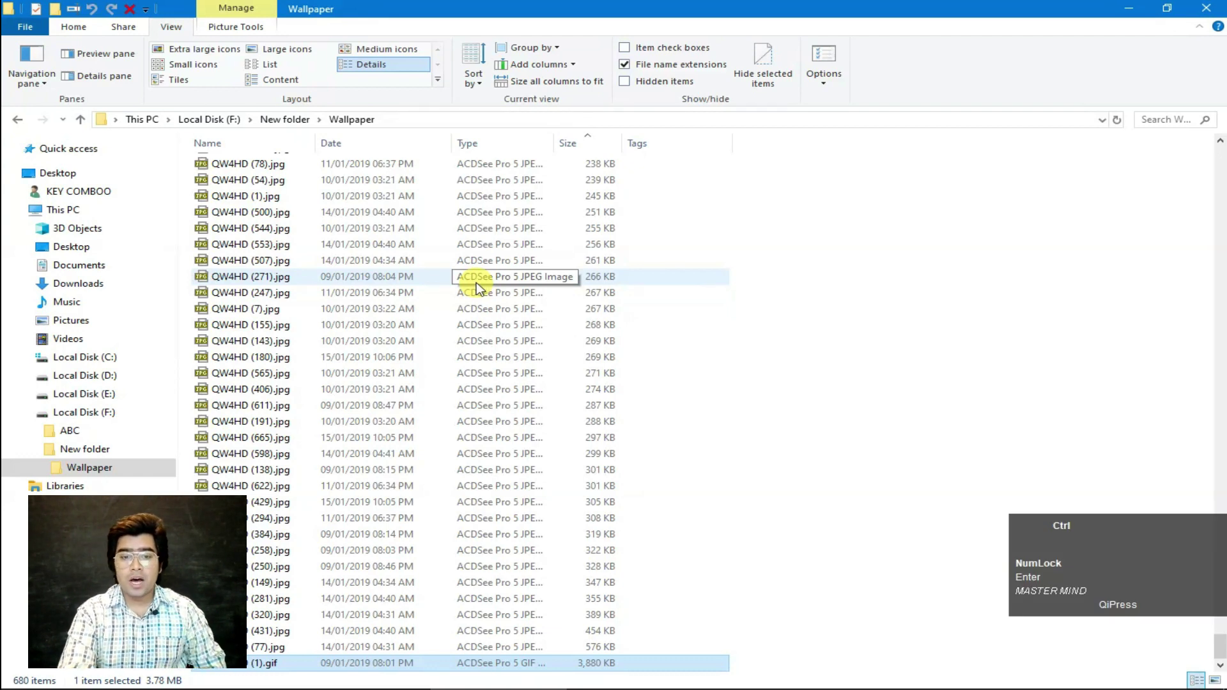
key("ctrl+Home")
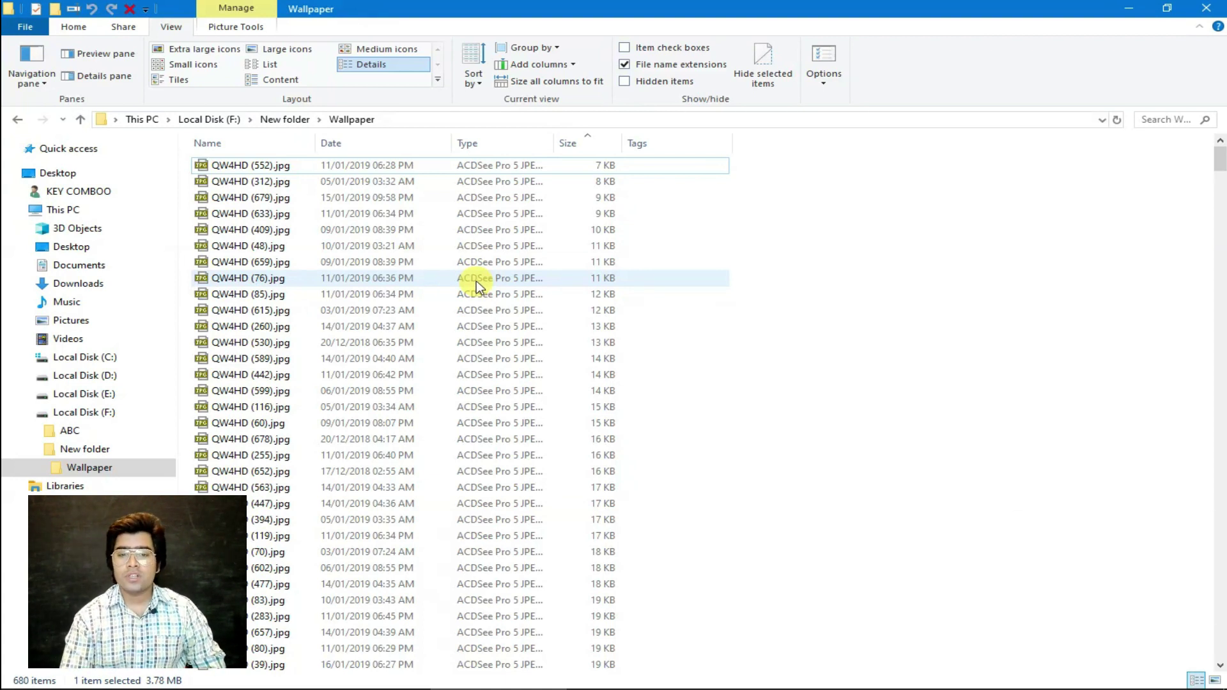
key("Up")
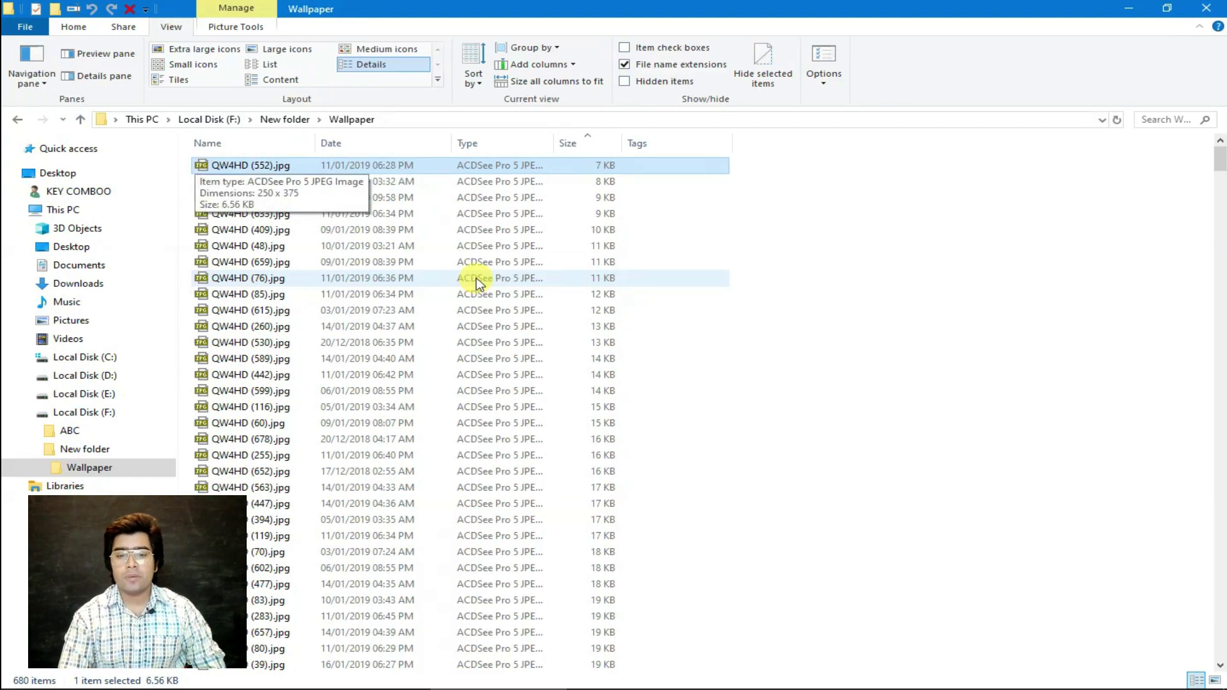
key("Down")
key("Down")
key("Down")
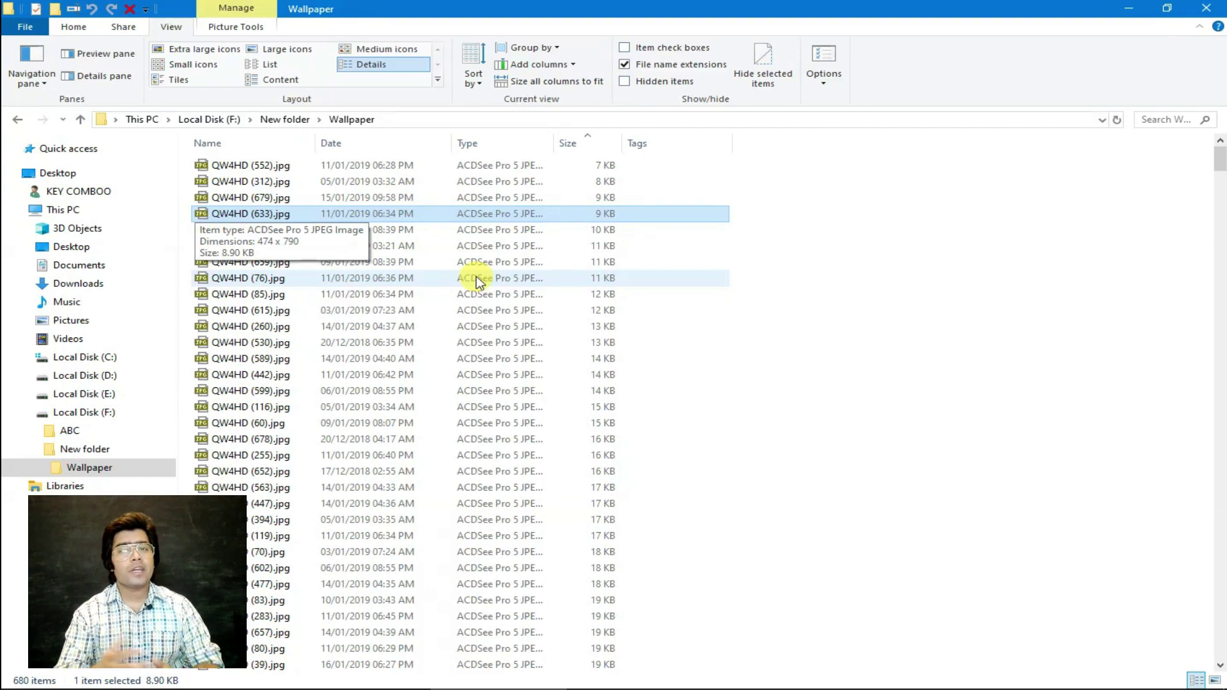
key("Down")
key("Down")
key("Down")
key("Down")
key("Down")
key("Down")
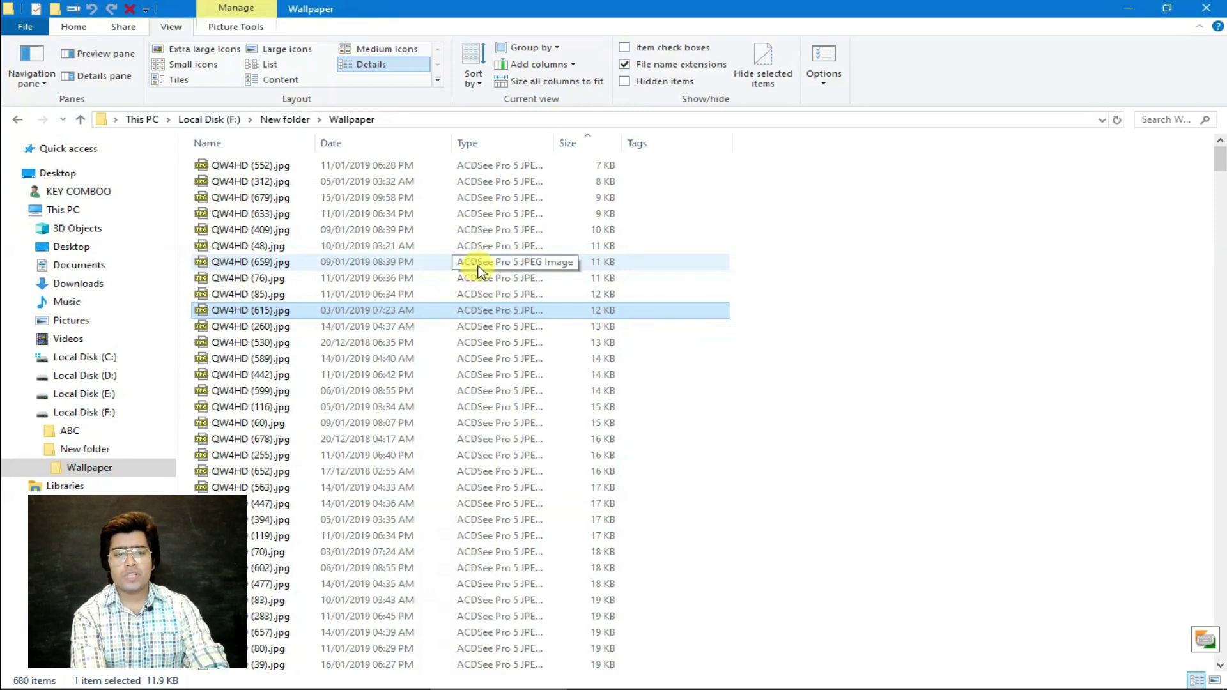
Step: Choose additional columns from the sort options and enable the Duration detail for the Wallpaper folder
key("alt")
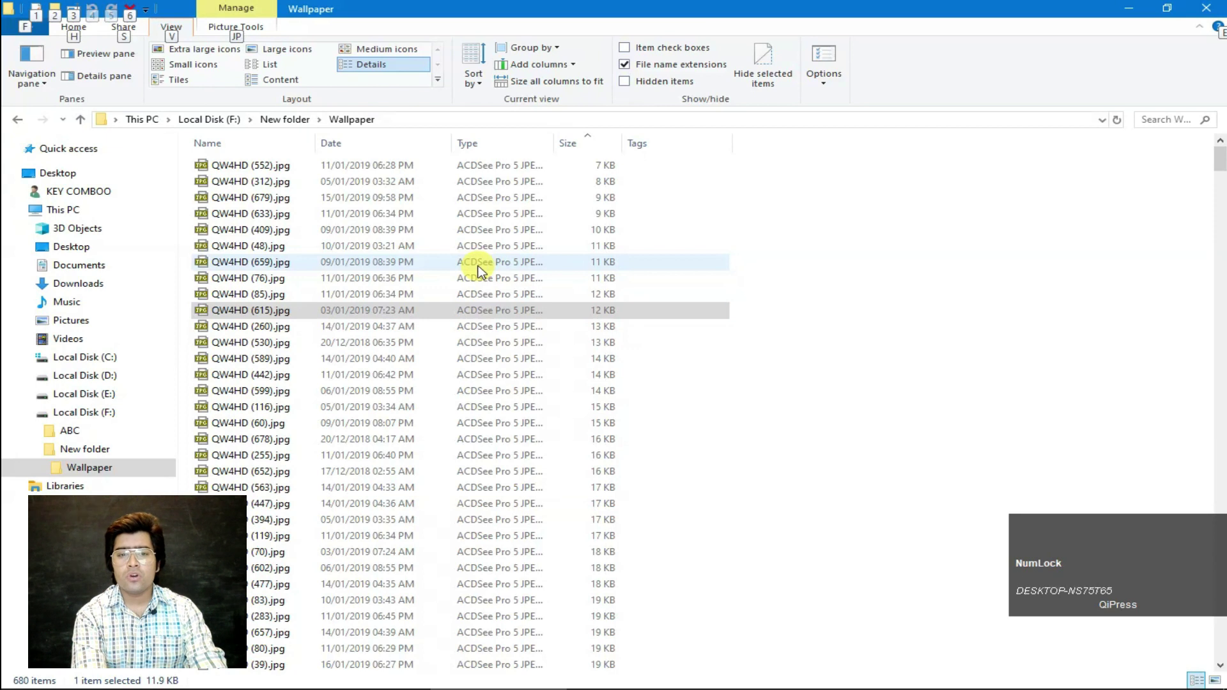
key("v")
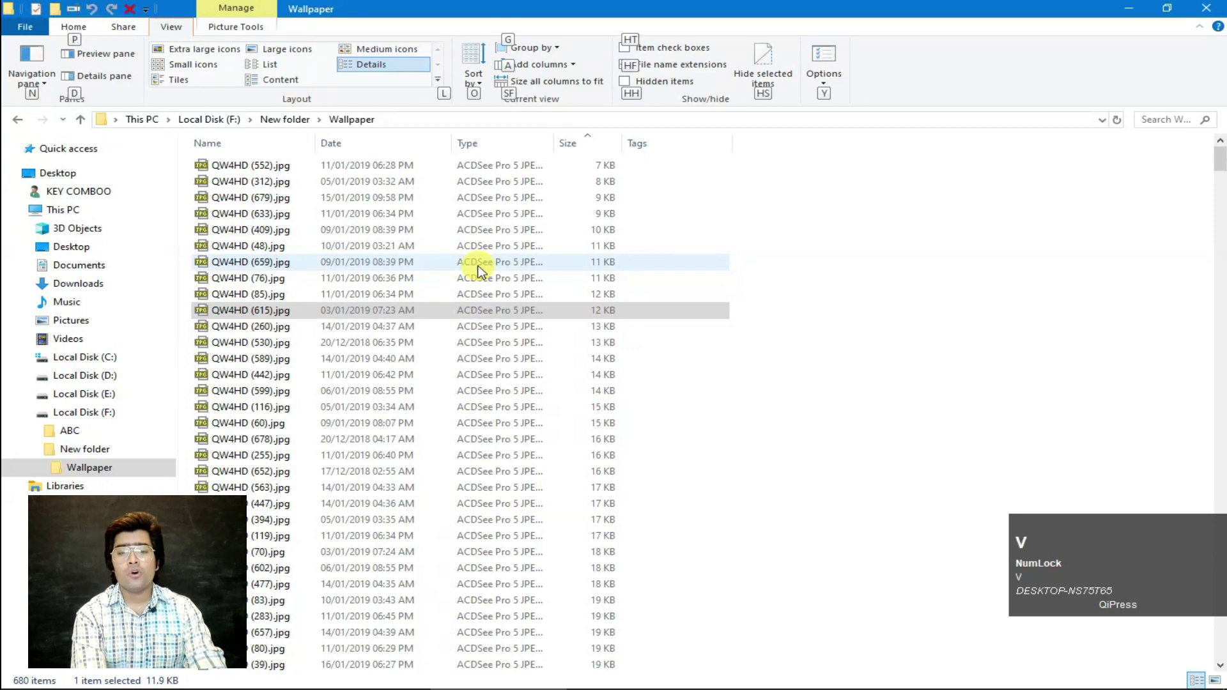
key("o")
key("Down")
key("Down")
key("Down")
key("Down")
key("Down")
key("Down")
key("Down")
key("Down")
key("Down")
key("Down")
key("Down")
key("Down")
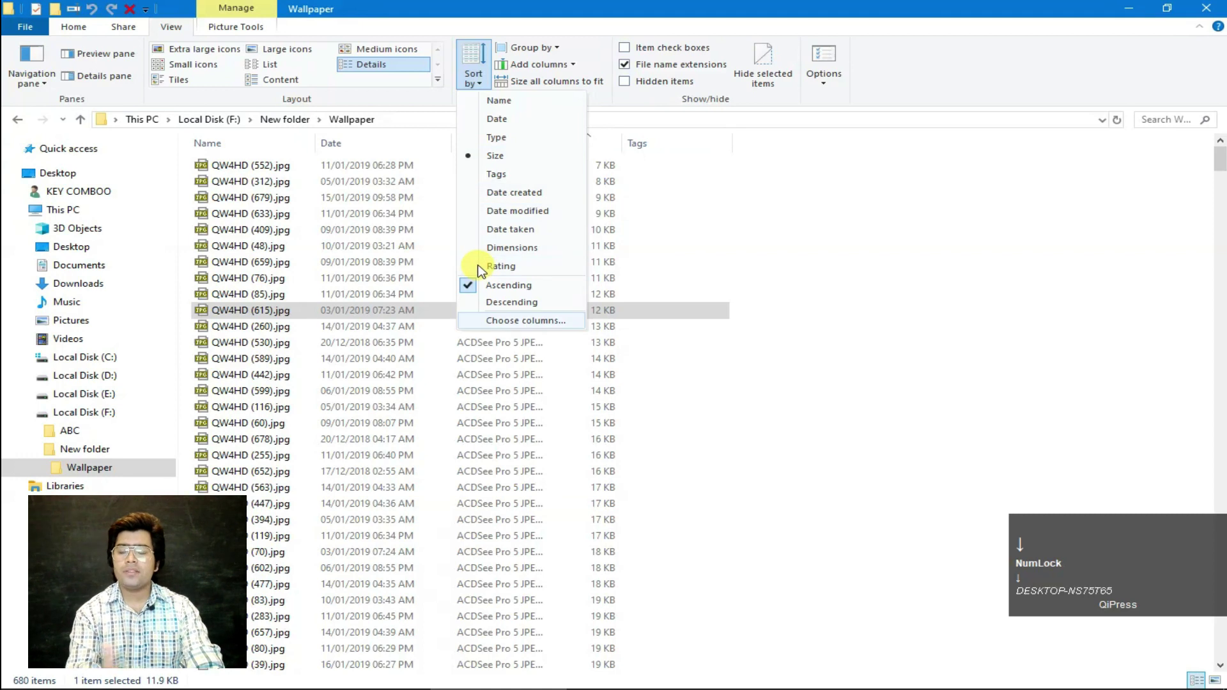
key("Return")
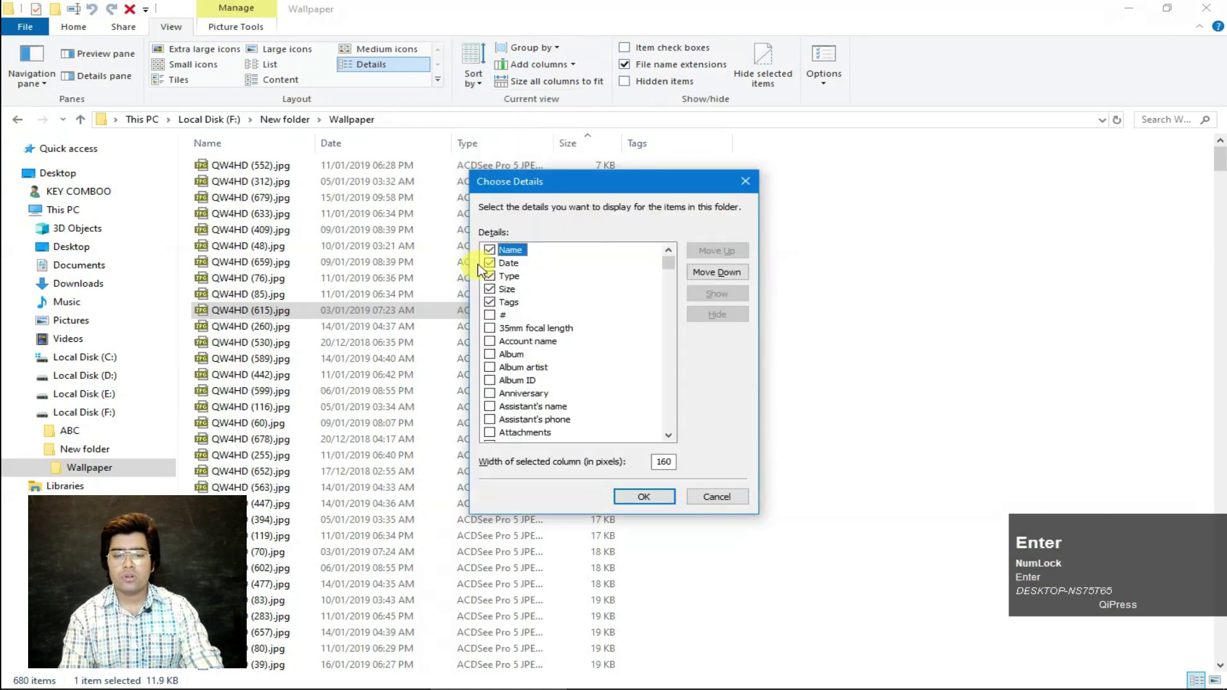
key("Down")
key("Down")
key("Down")
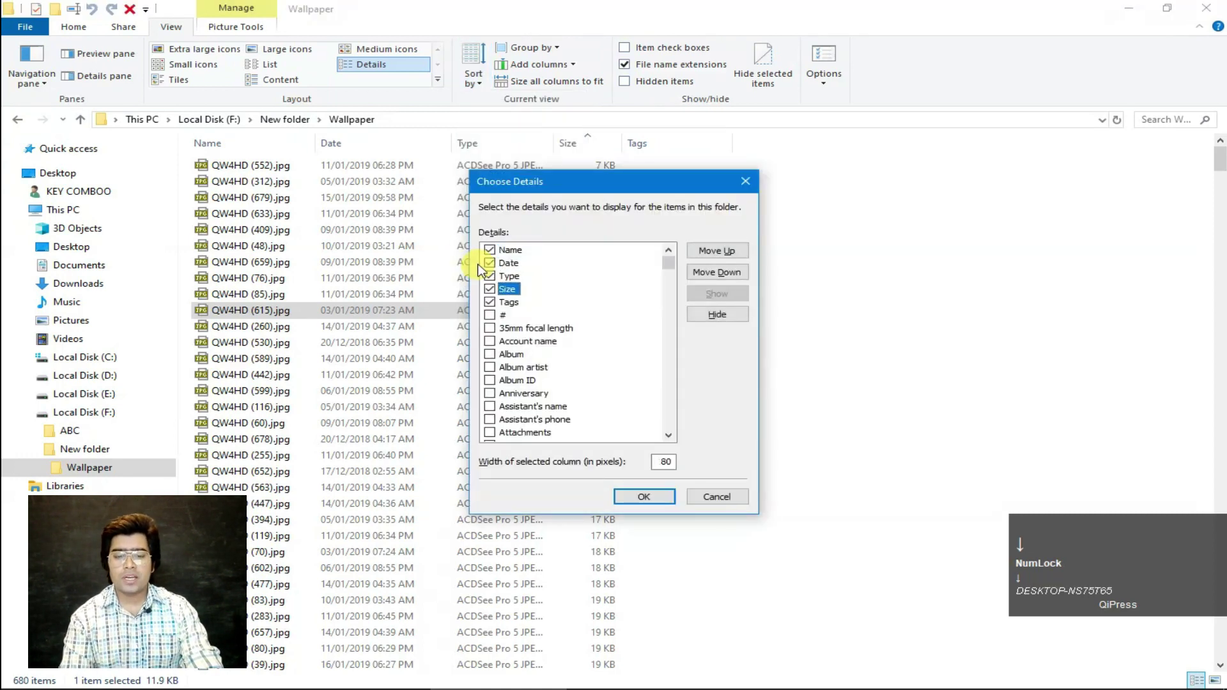
key("Down")
key("Down")
key("Down")
key("Down")
key("Down")
key("Down")
key("Down")
key("Down")
key("Down")
key("Down")
key("Down")
key("Down")
key("Down")
key("Down")
key("Down")
key("Down")
key("Down")
key("Down")
key("Down")
key("Down")
key("Down")
key("Down")
key("Down")
key("Down")
key("Down")
key("Down")
key("Down")
key("Down")
key("Down")
key("Down")
key("Down")
key("Down")
key("Down")
key("Down")
key("Down")
key("Down")
key("Down")
key("Down")
key("Down")
key("Down")
key("Down")
key("Down")
key("Down")
key("Down")
key("Down")
key("Down")
key("Down")
key("Down")
key("Down")
key("Down")
key("Down")
key("Down")
key("Down")
key("Down")
key("Down")
key("Down")
key("Down")
key("Up")
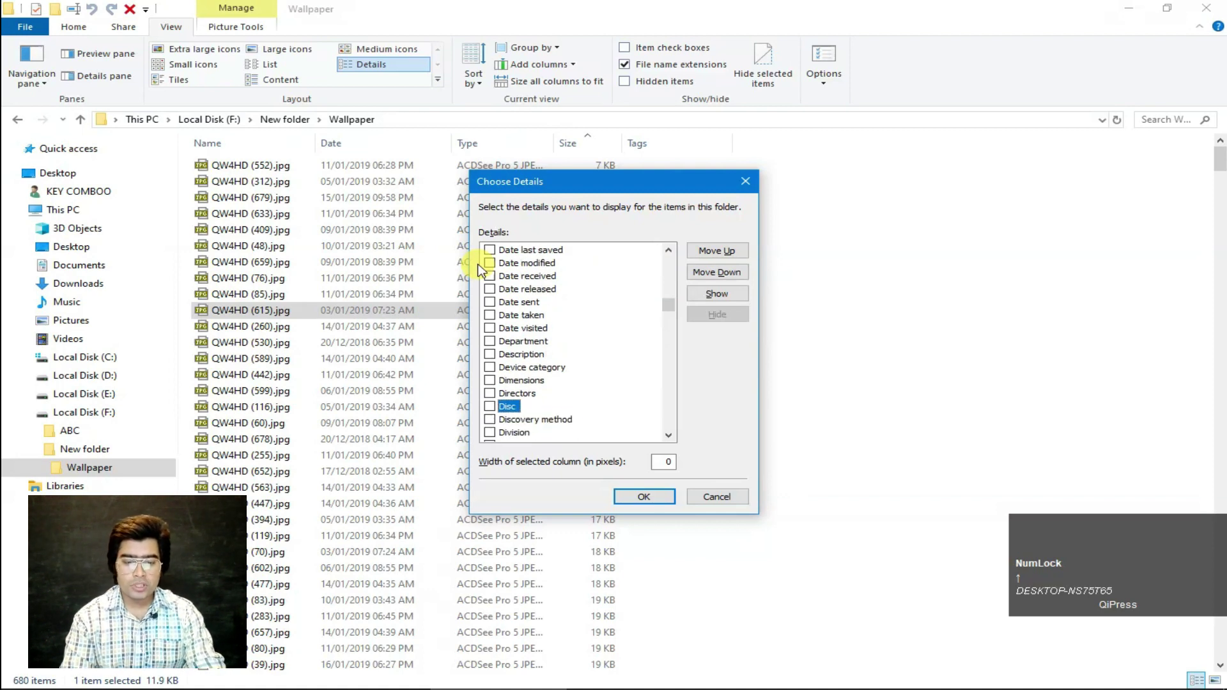
key("Down")
key("Down")
key("Down")
key("Down")
key("Down")
key("Down")
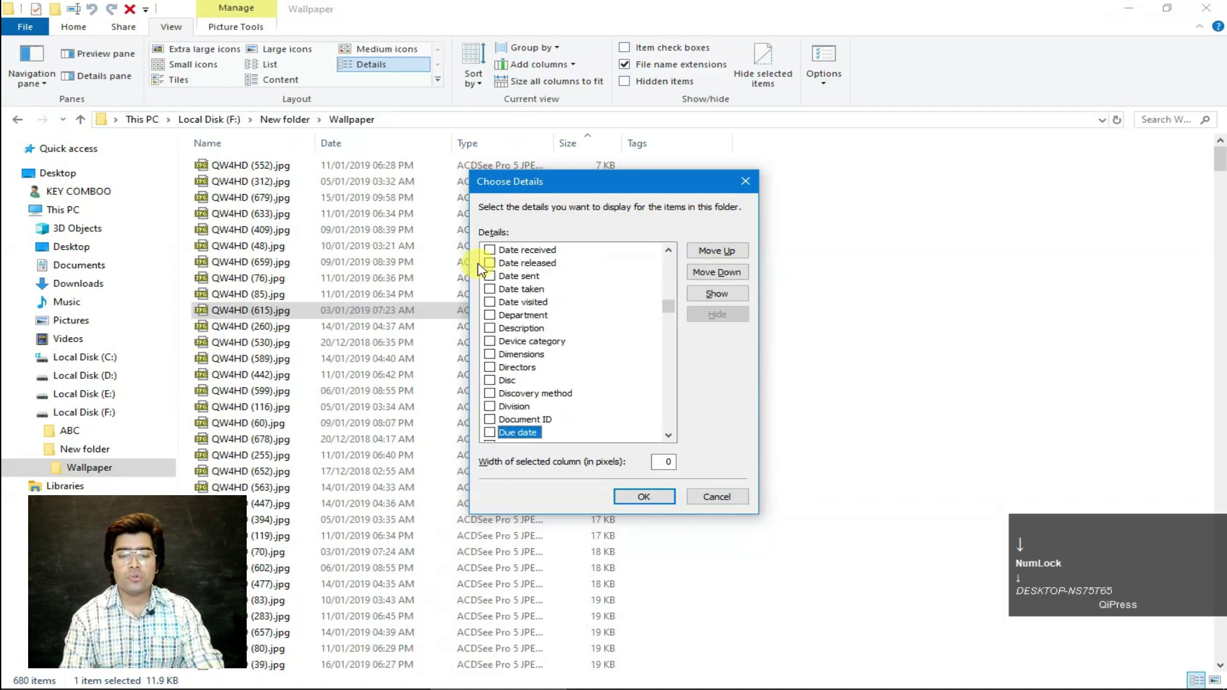
key("Up")
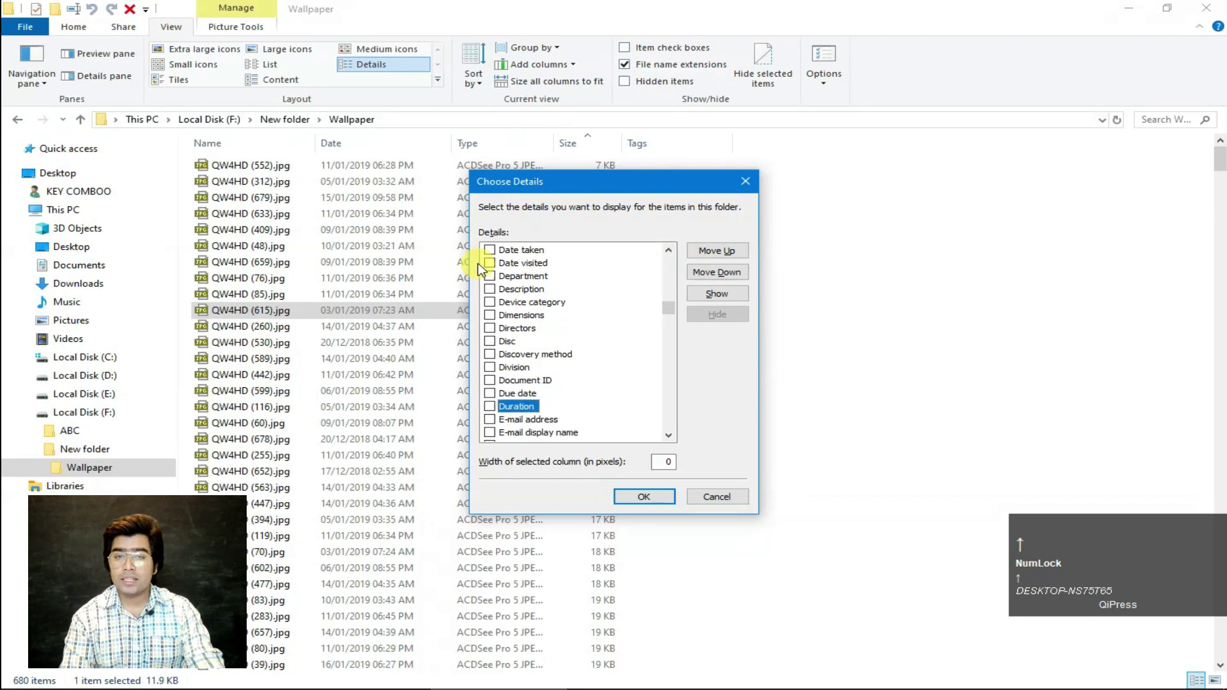
key("space")
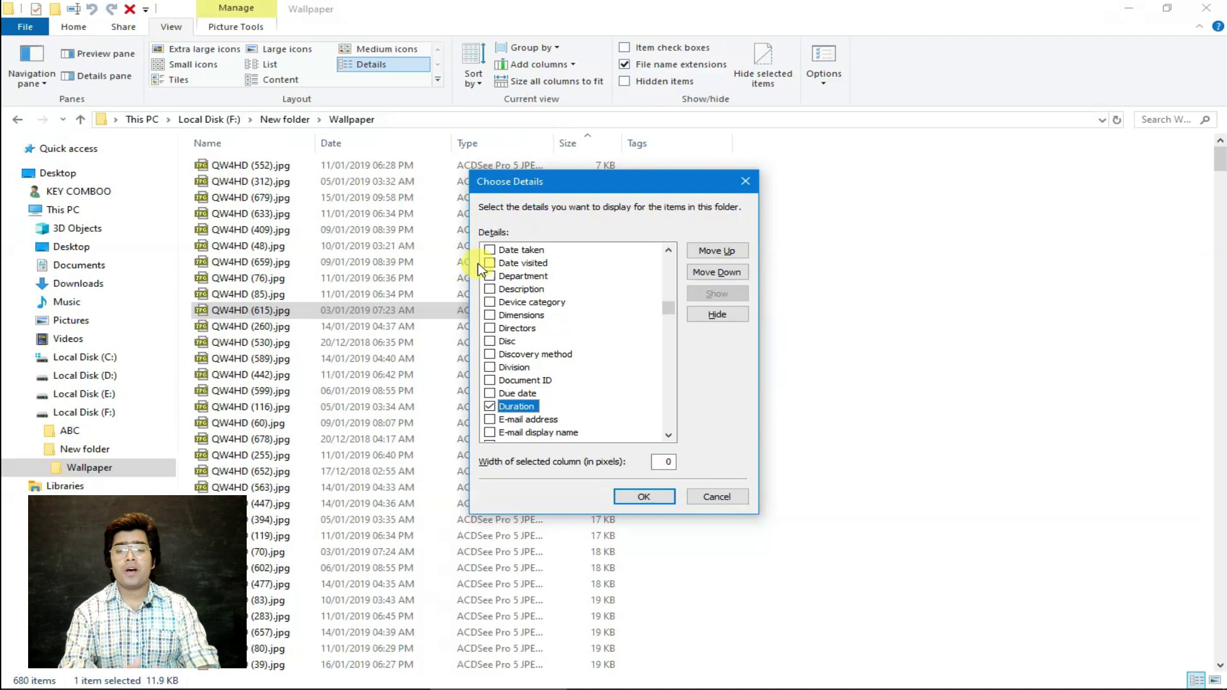
key("Return")
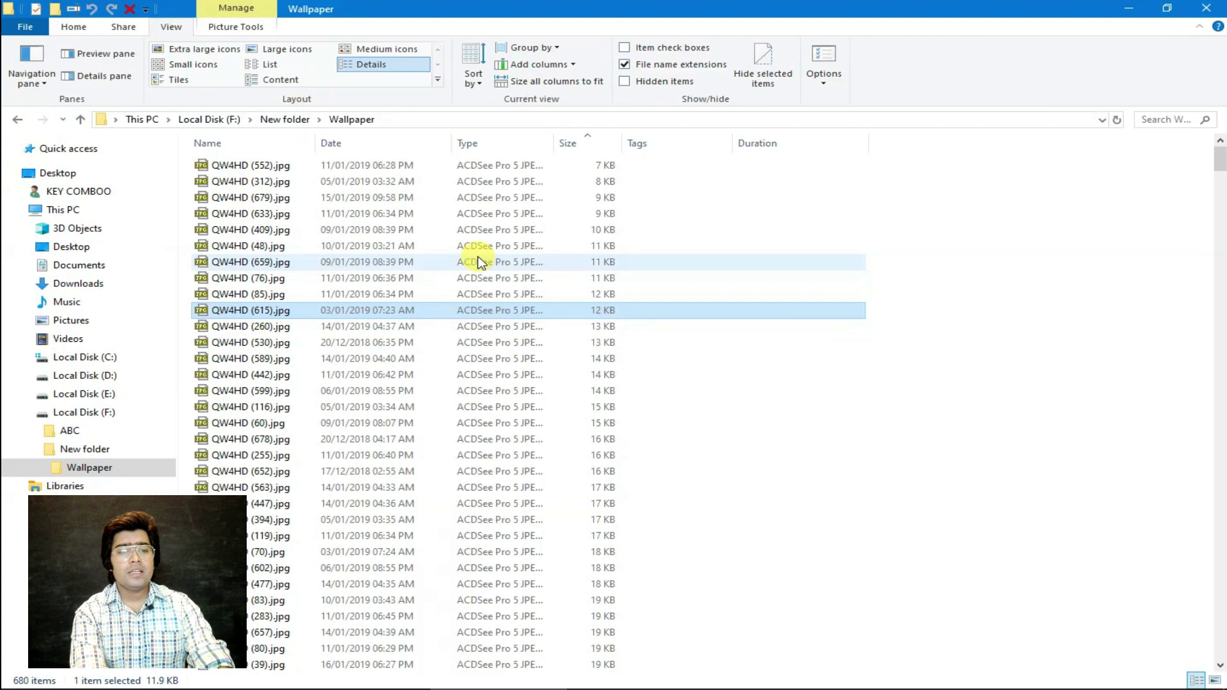
key("alt")
key("v")
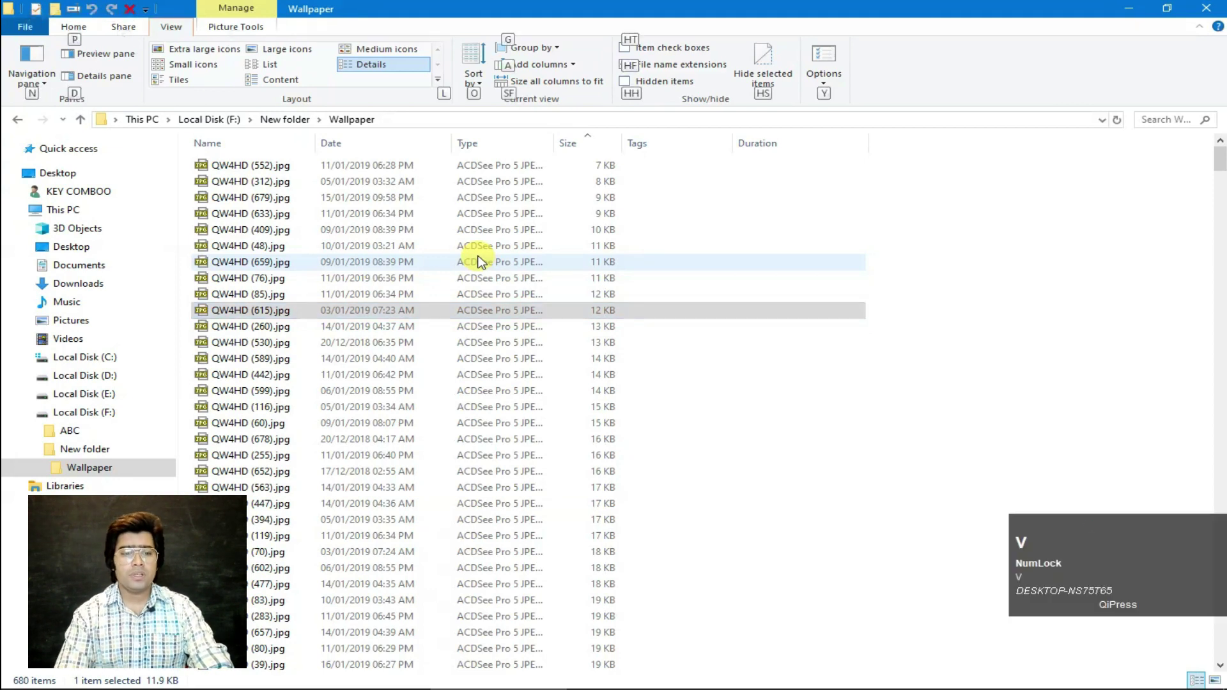
key("Down")
key("Down")
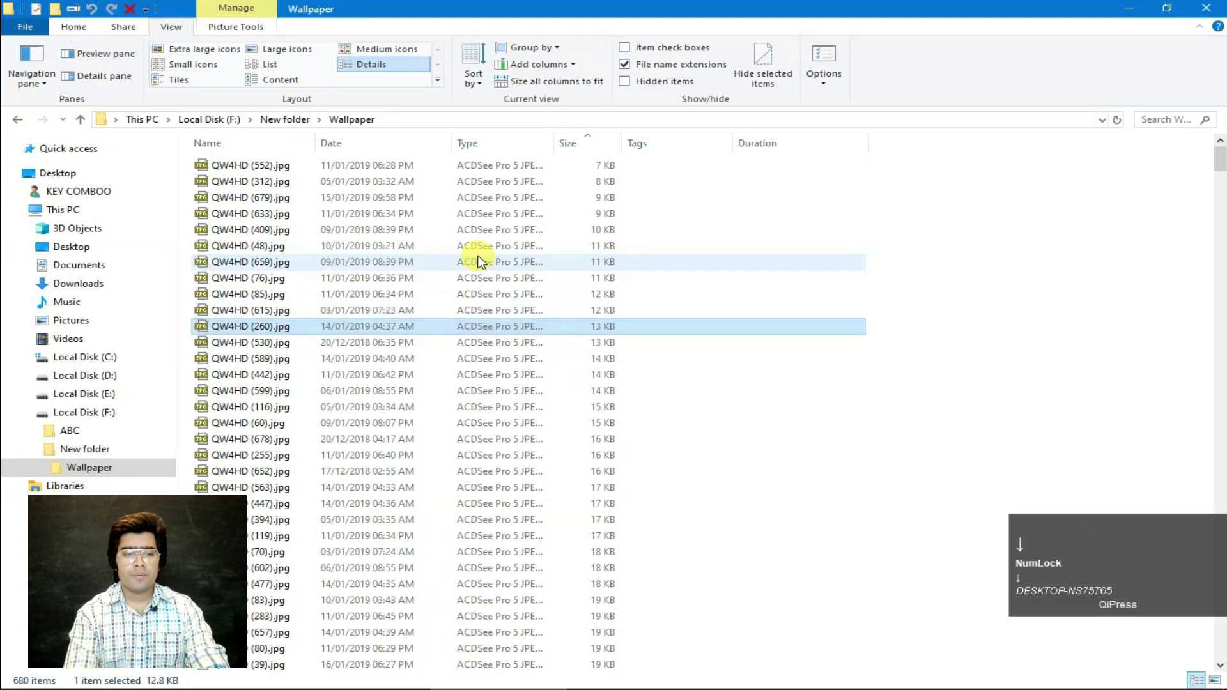
Step: Go back to New folder and group its contents by name
key("BackSpace")
key("alt")
key("v")
key("g")
key("Down")
key("Up")
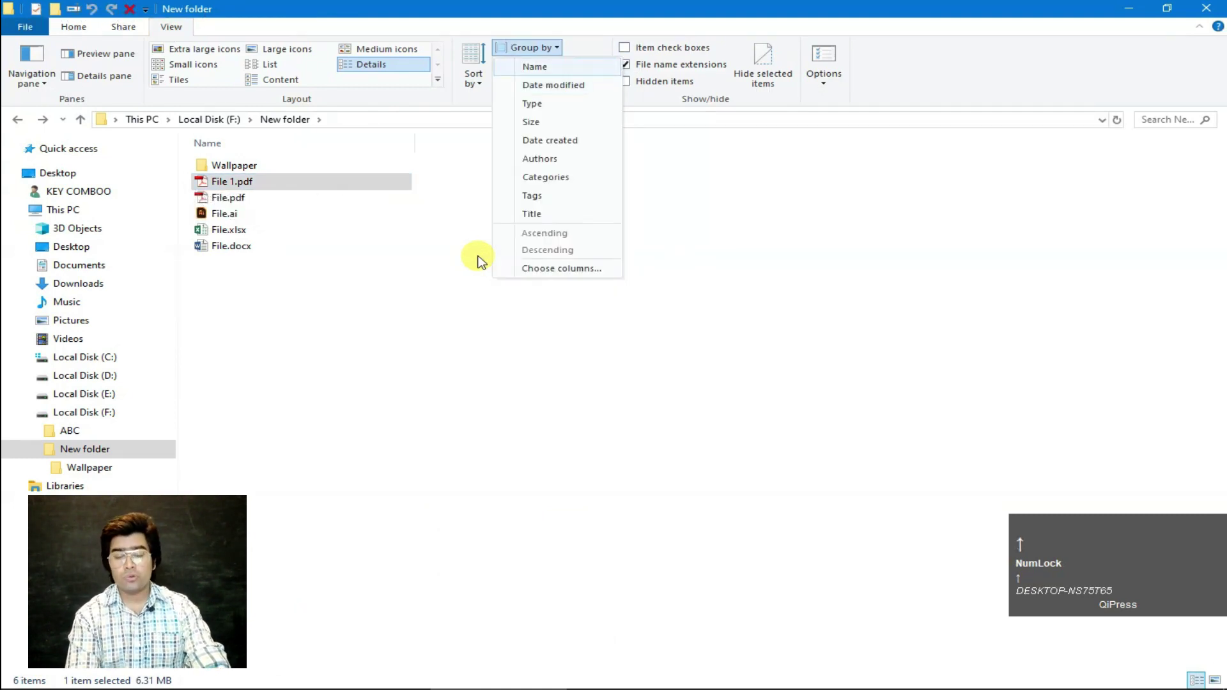
key("Return")
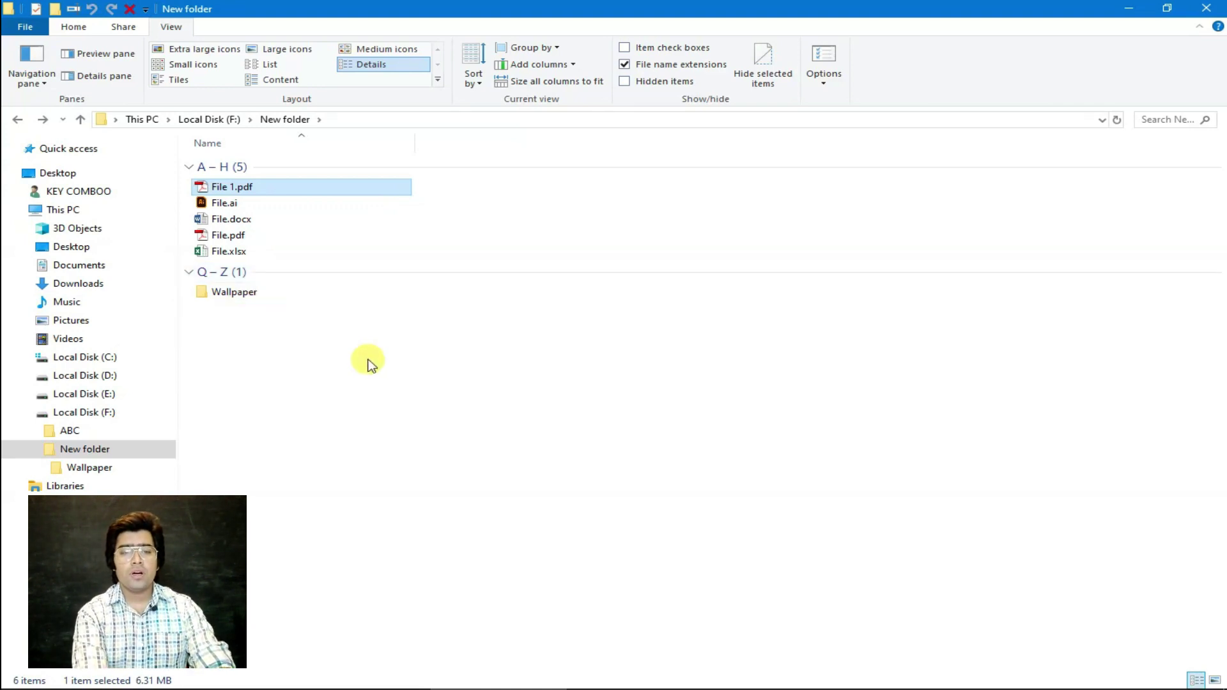
Step: Group the contents of New folder by date modified
key("alt")
key("v")
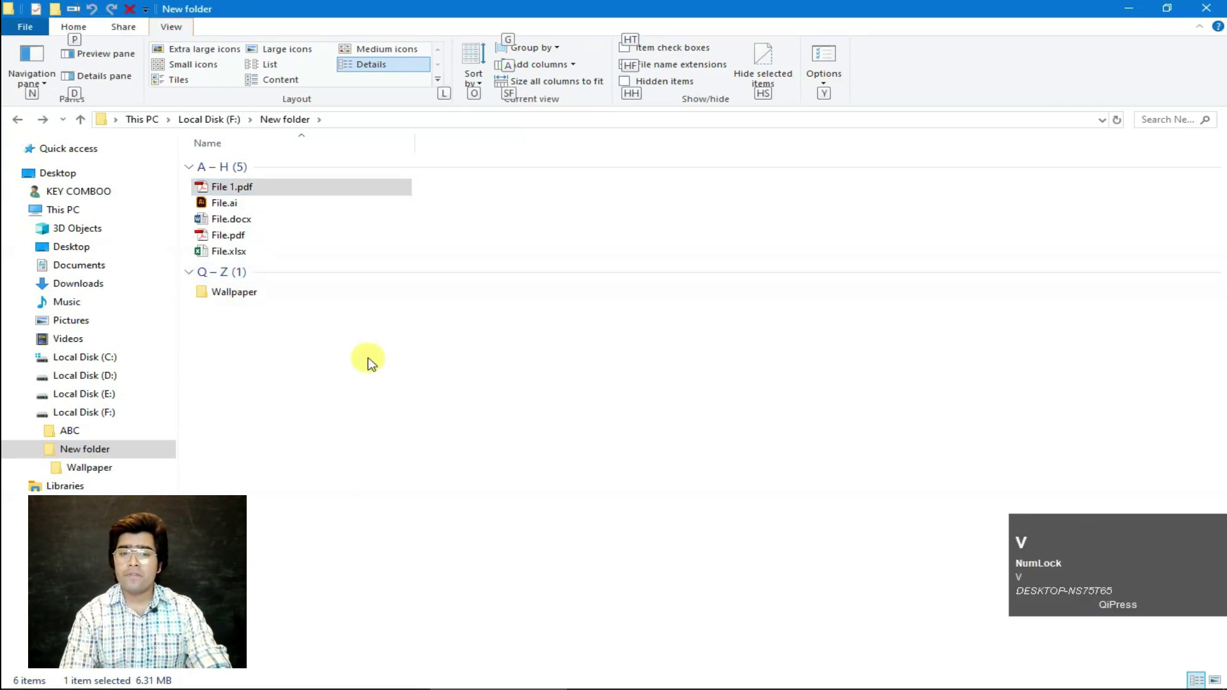
key("g")
key("Down")
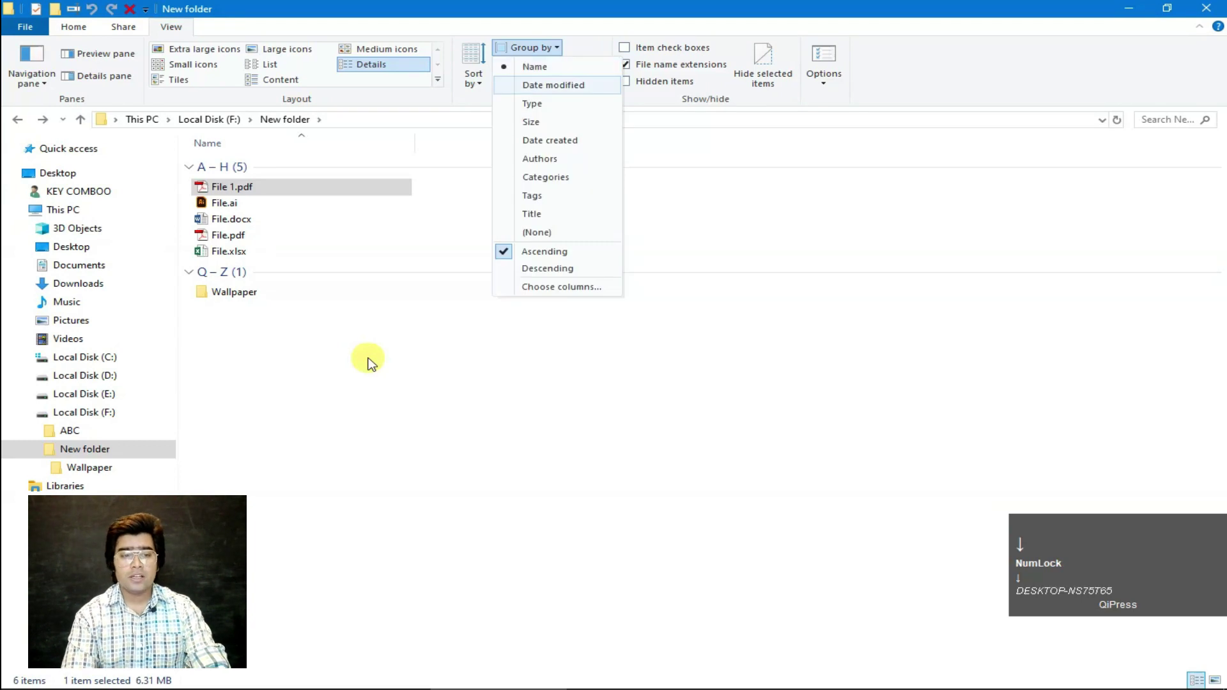
key("Return")
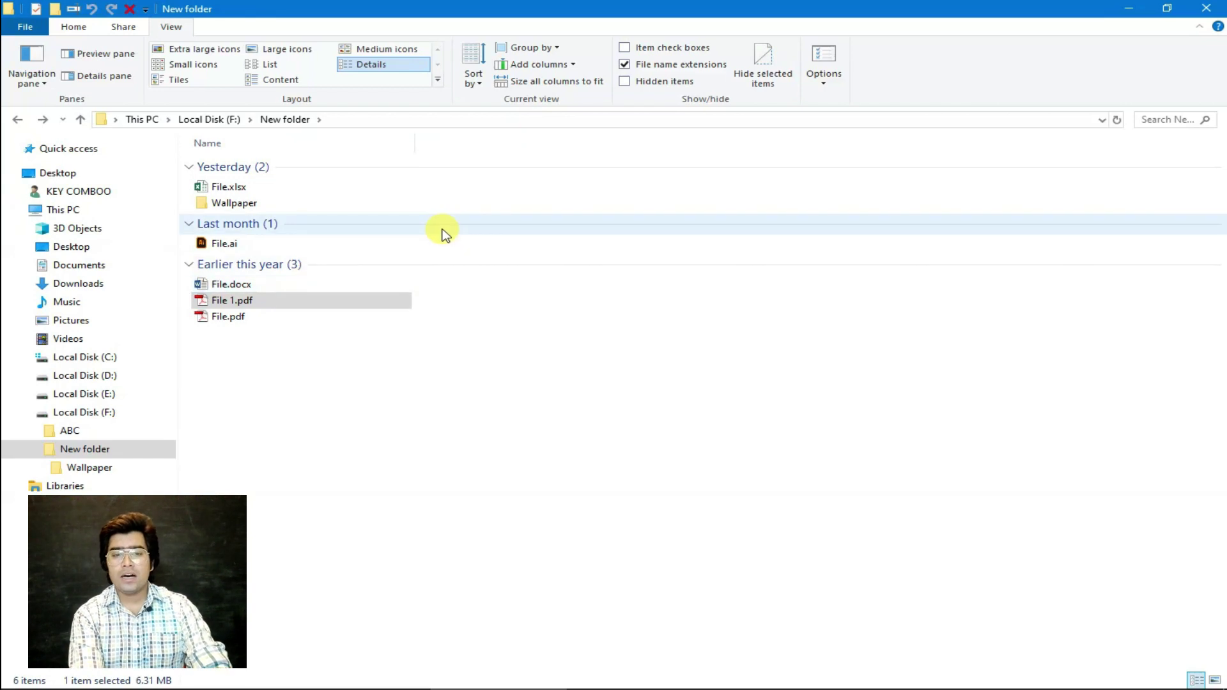
Step: Look through the available grouping criteria and group New folder by name again
key("alt")
key("v")
key("g")
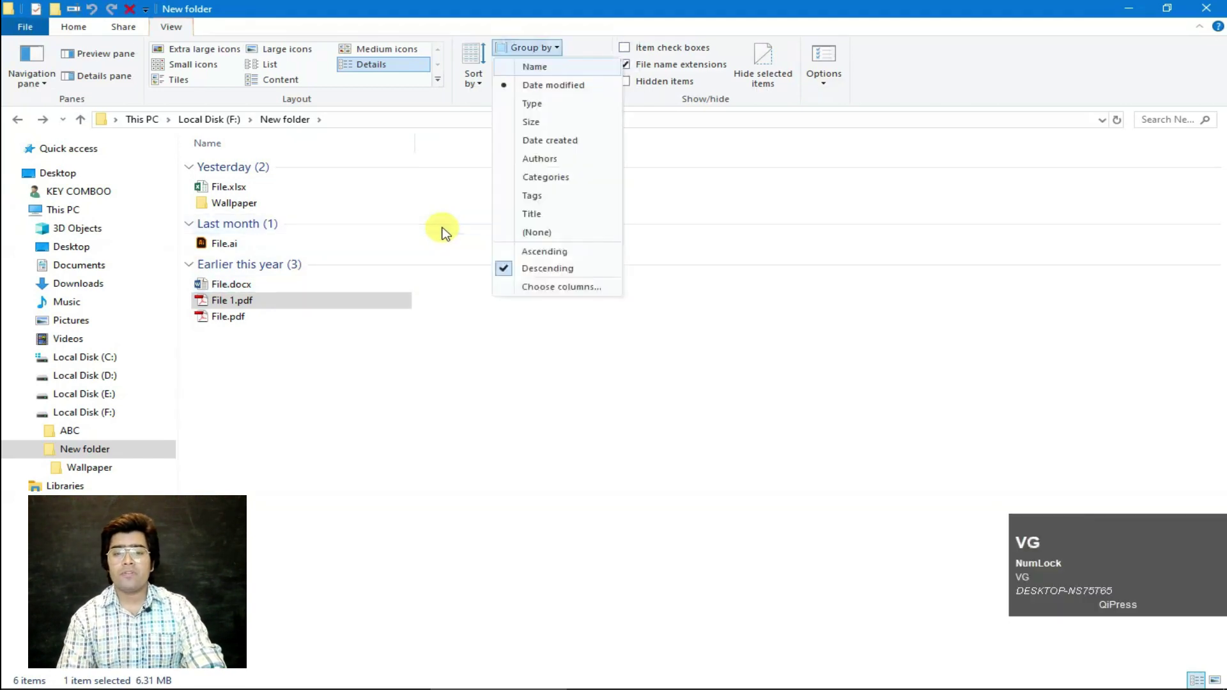
key("Down")
key("Down")
key("Down")
key("Down")
key("Down")
key("Down")
key("Down")
key("Down")
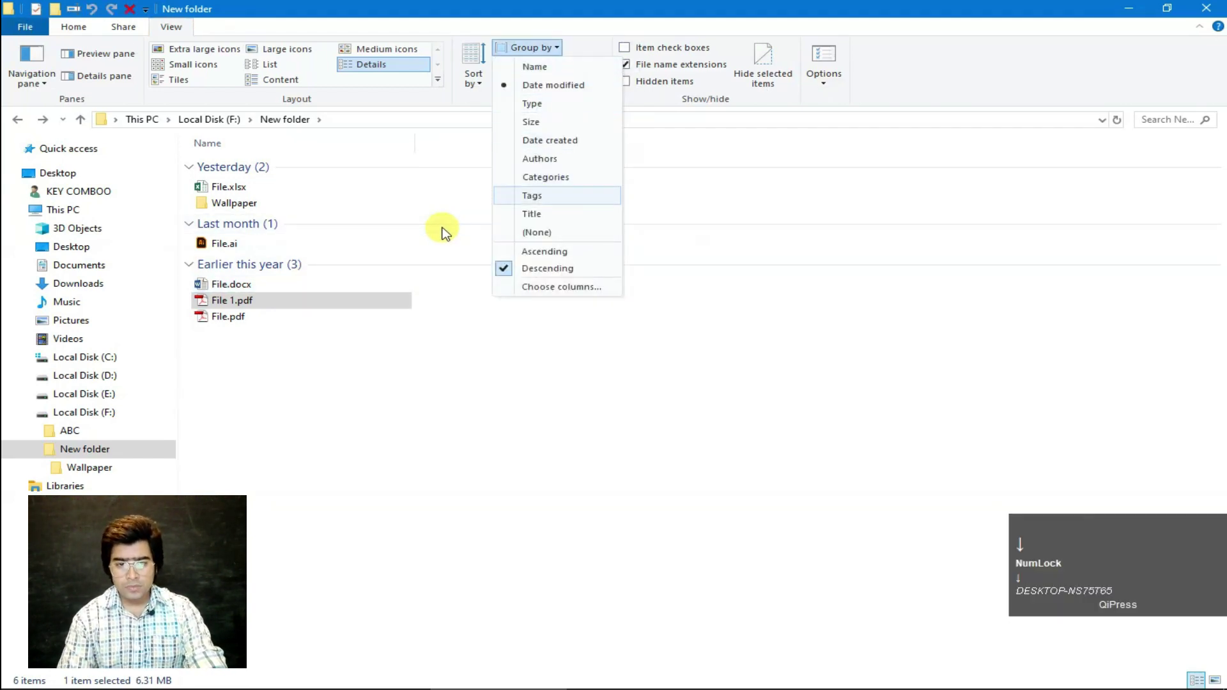
key("Up")
key("Up")
key("Up")
key("Up")
key("Up")
key("Up")
key("Up")
key("Up")
key("Up")
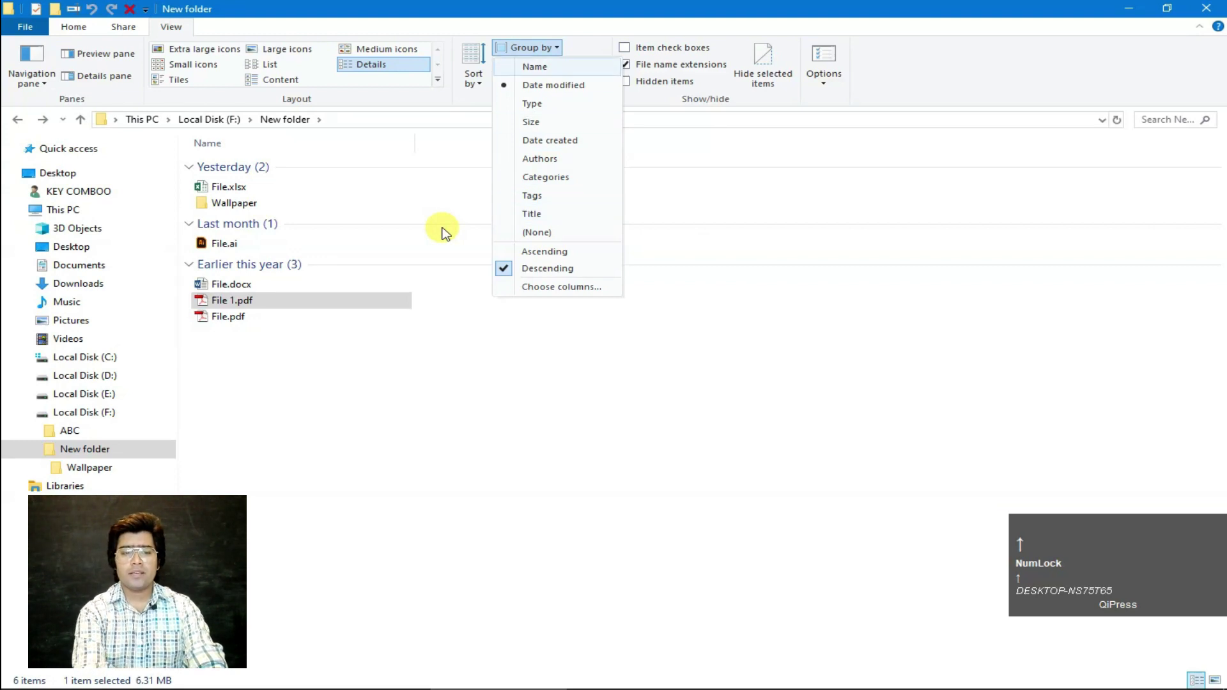
key("Down")
key("Return")
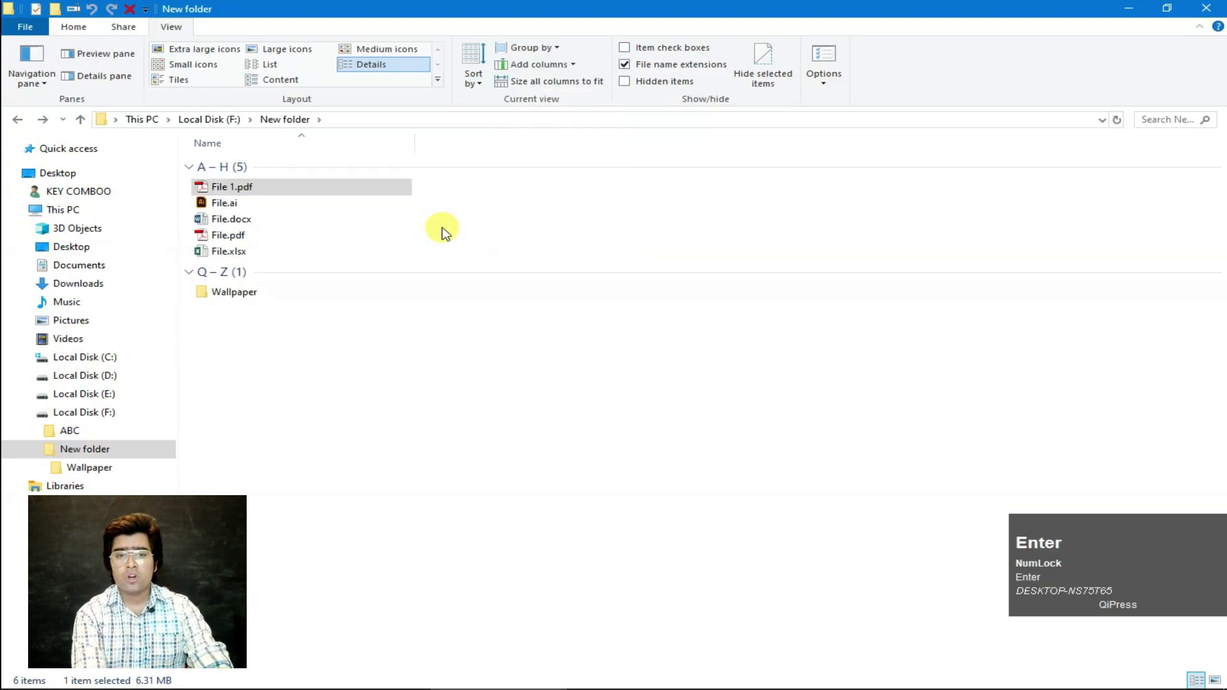
Step: Remove the grouping from New folder by setting the grouping criterion to (None)
key("alt")
key("v")
key("g")
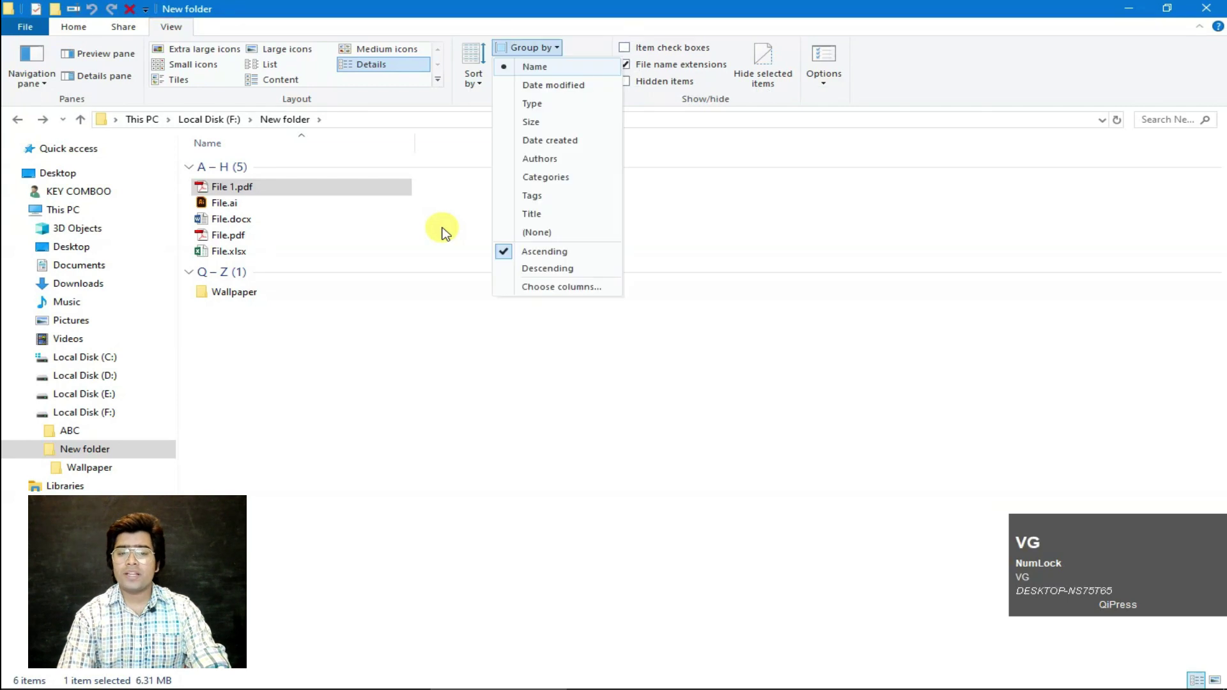
key("Up")
key("Up")
key("Up")
key("Up")
key("Return")
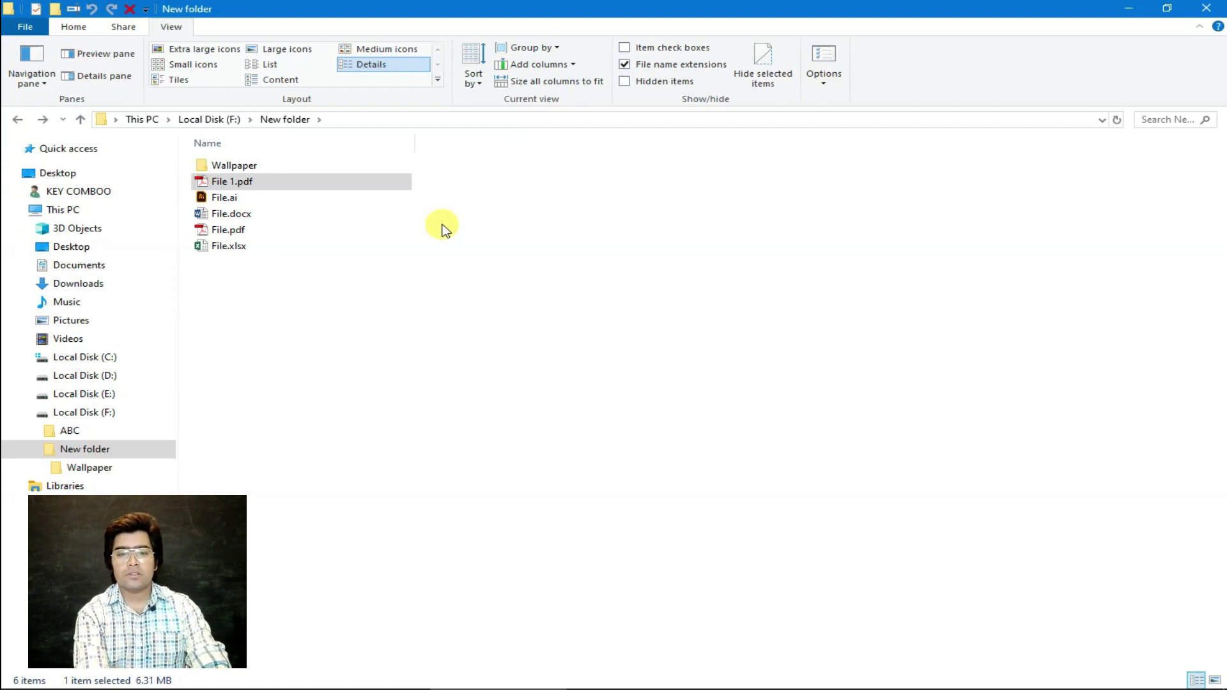
Step: Add the Type column to the details view of New folder
key("alt")
key("v")
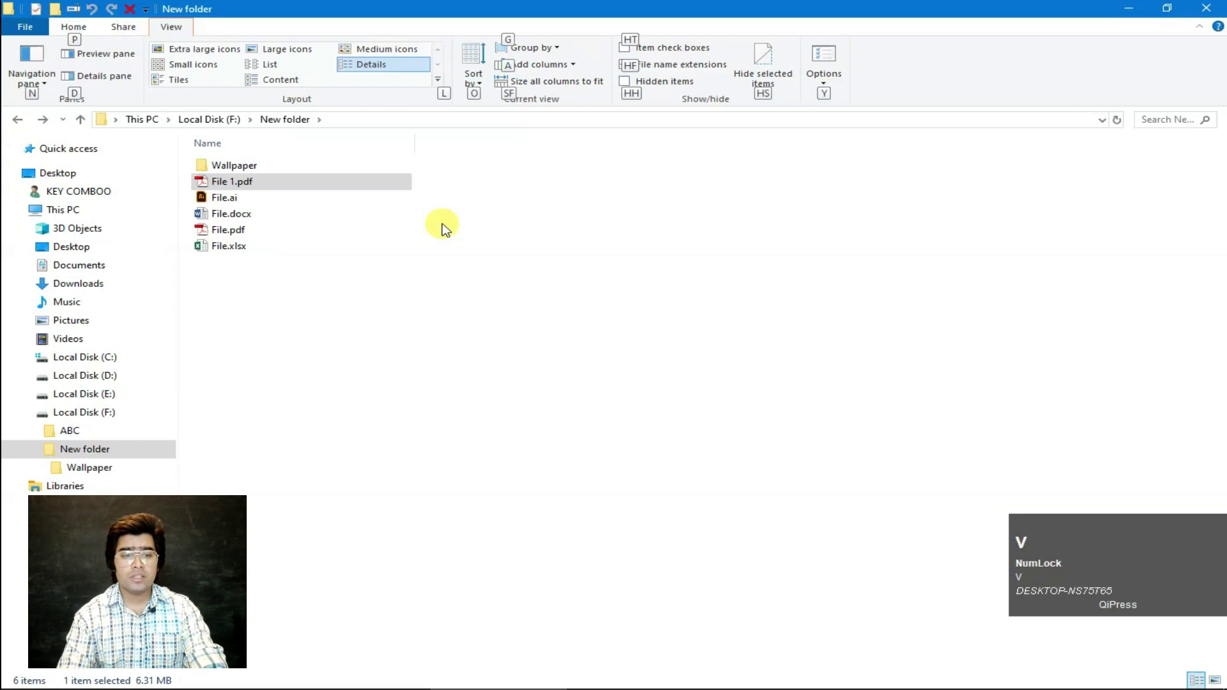
key("a")
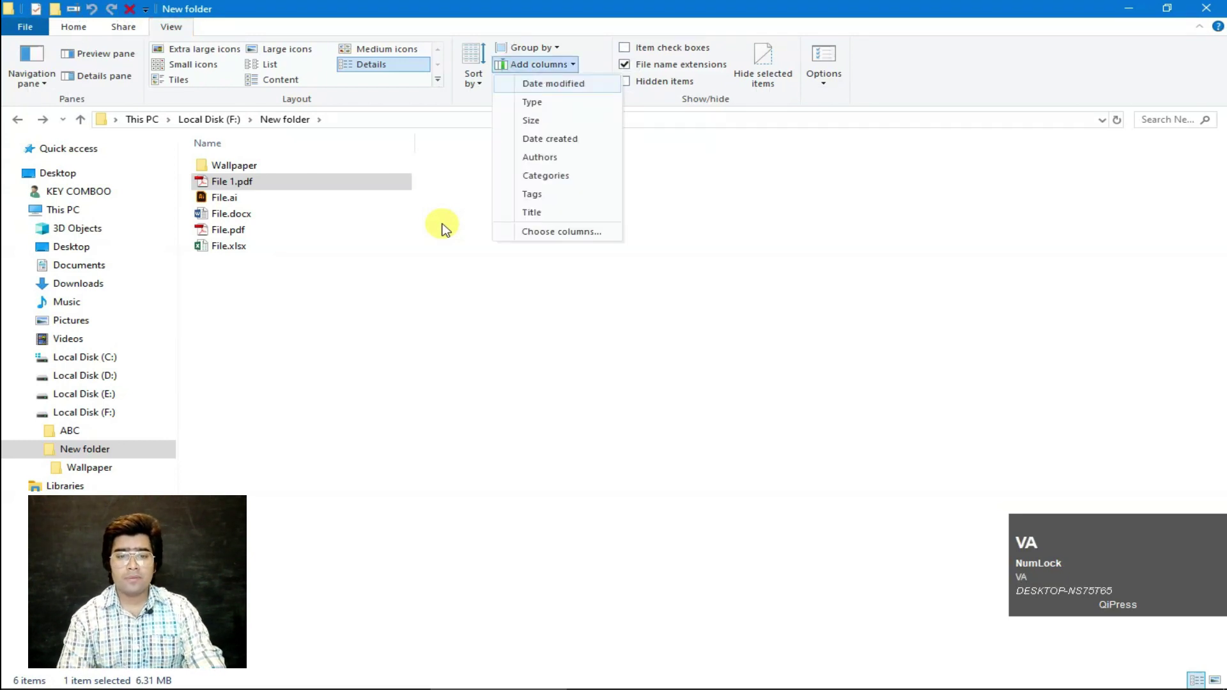
key("Down")
key("Down")
key("Up")
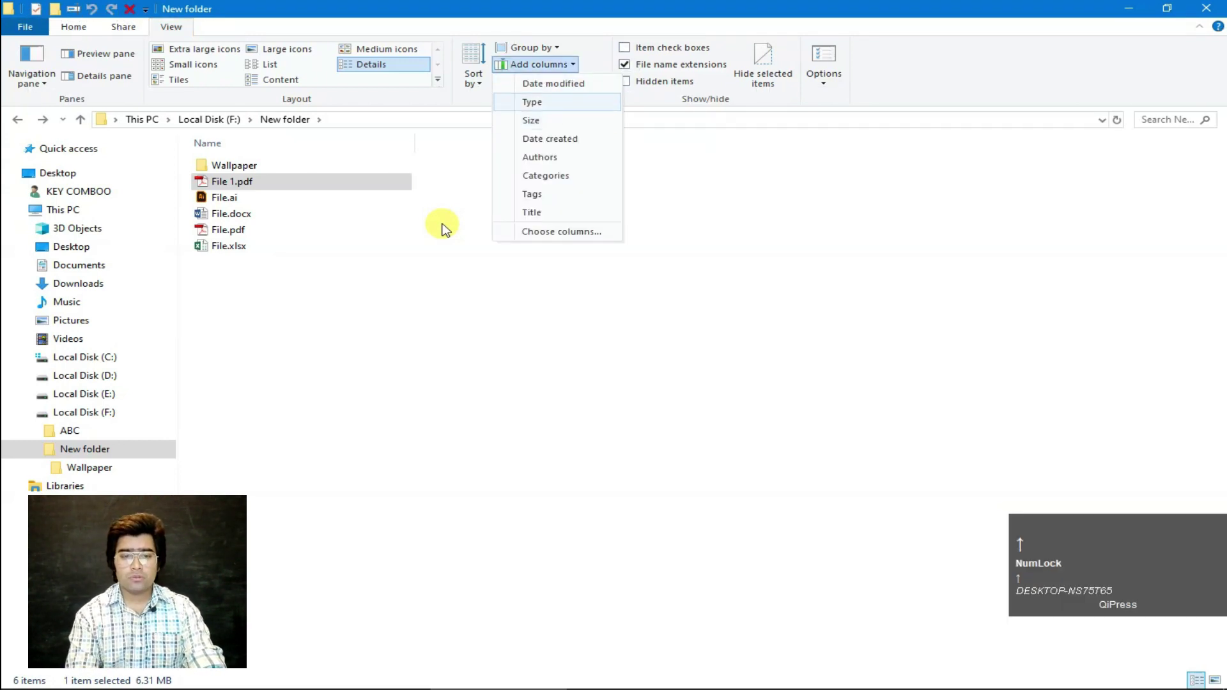
key("Return")
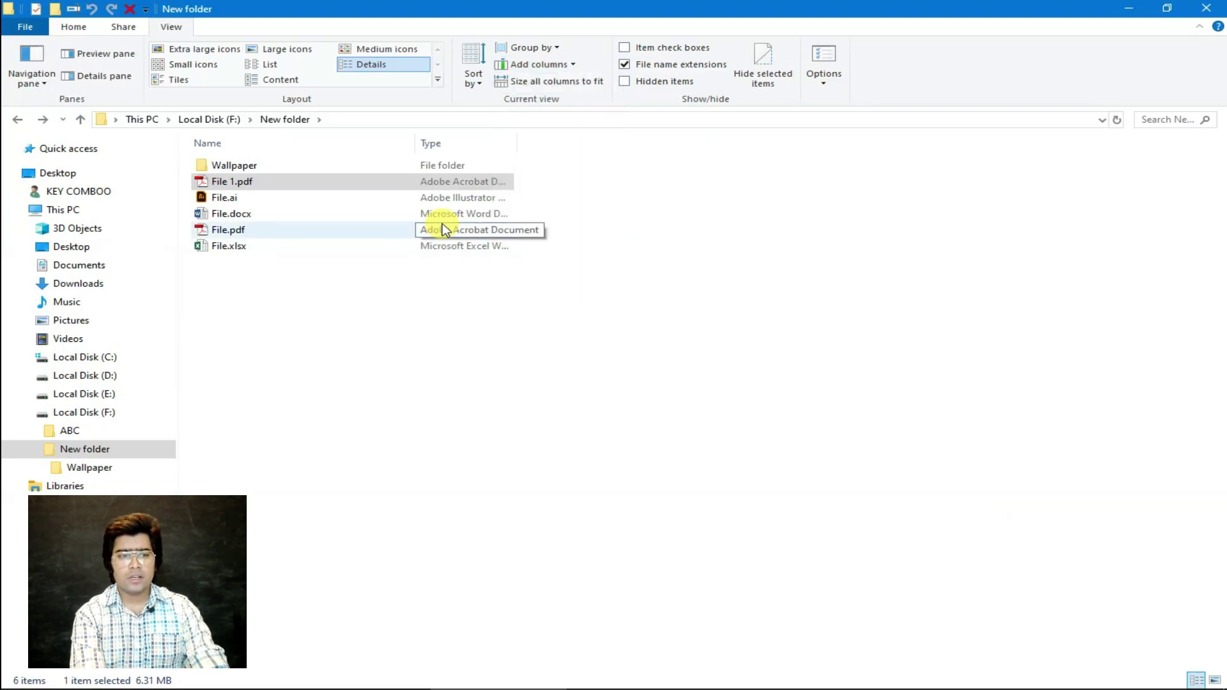
Step: Look through the available columns and add the Title column to New folder
key("alt")
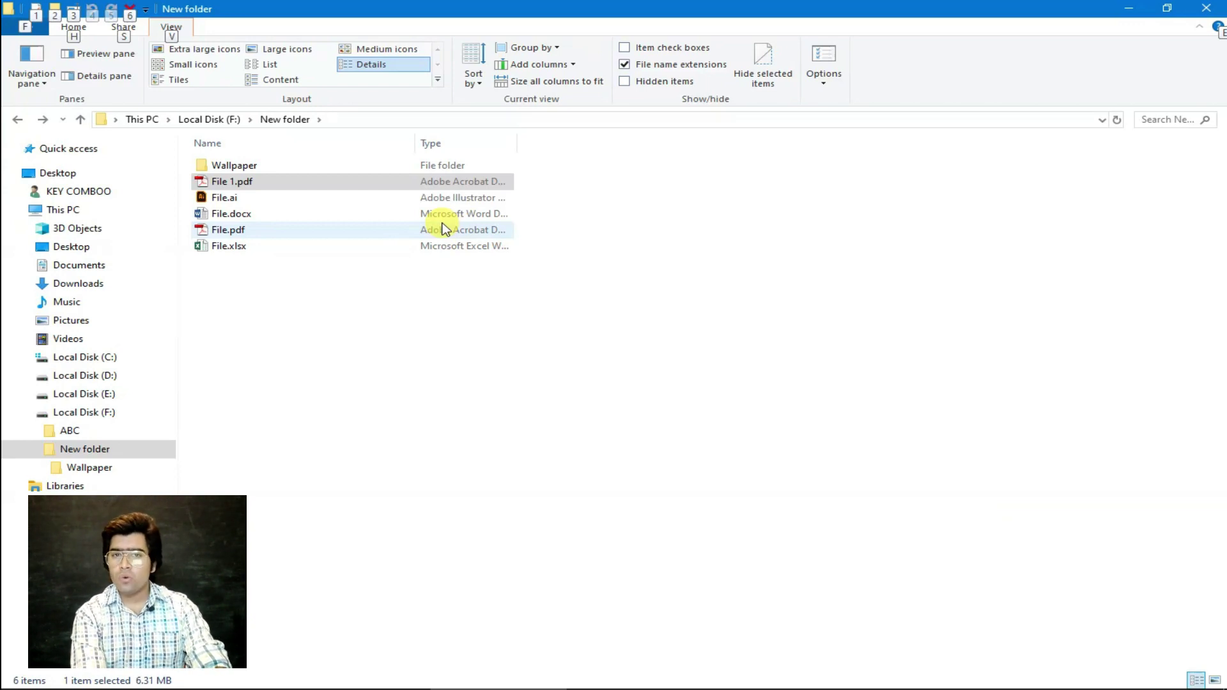
key("v")
key("a")
key("Down")
key("Down")
key("Down")
key("Down")
key("Down")
key("Down")
key("Down")
key("Up")
key("Up")
key("Down")
key("Down")
key("Return")
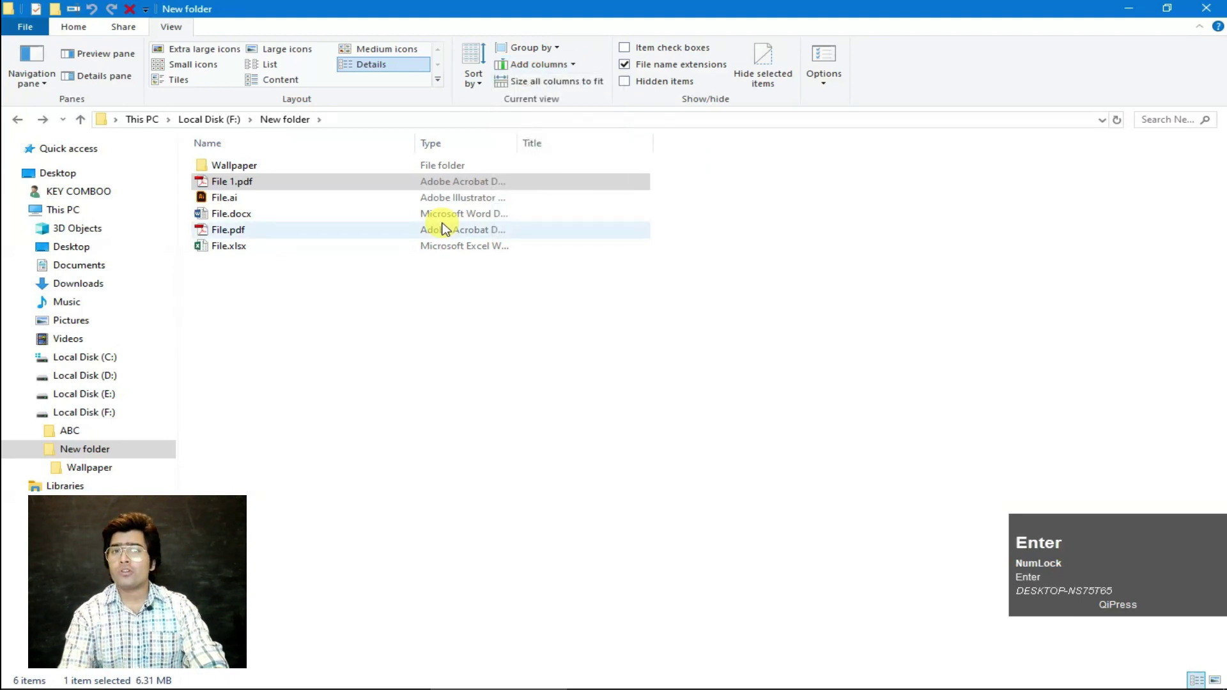
Step: Add the Size column to the details view of New folder
key("alt")
key("v")
key("a")
key("Down")
key("Down")
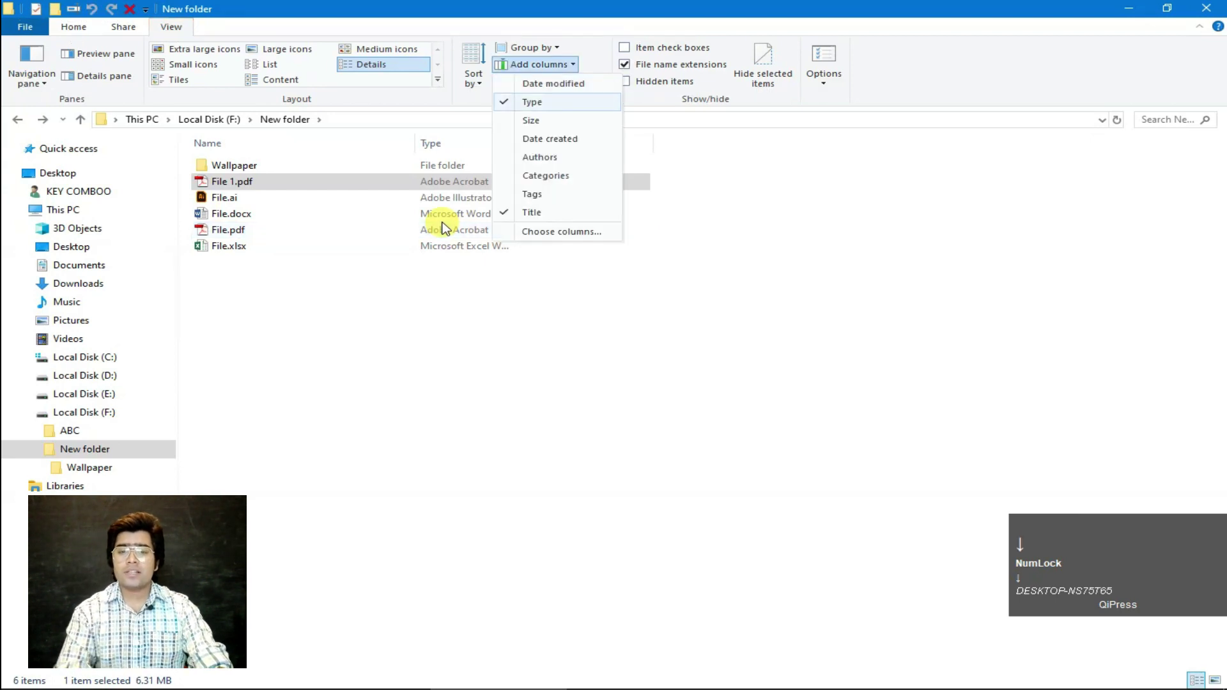
key("Return")
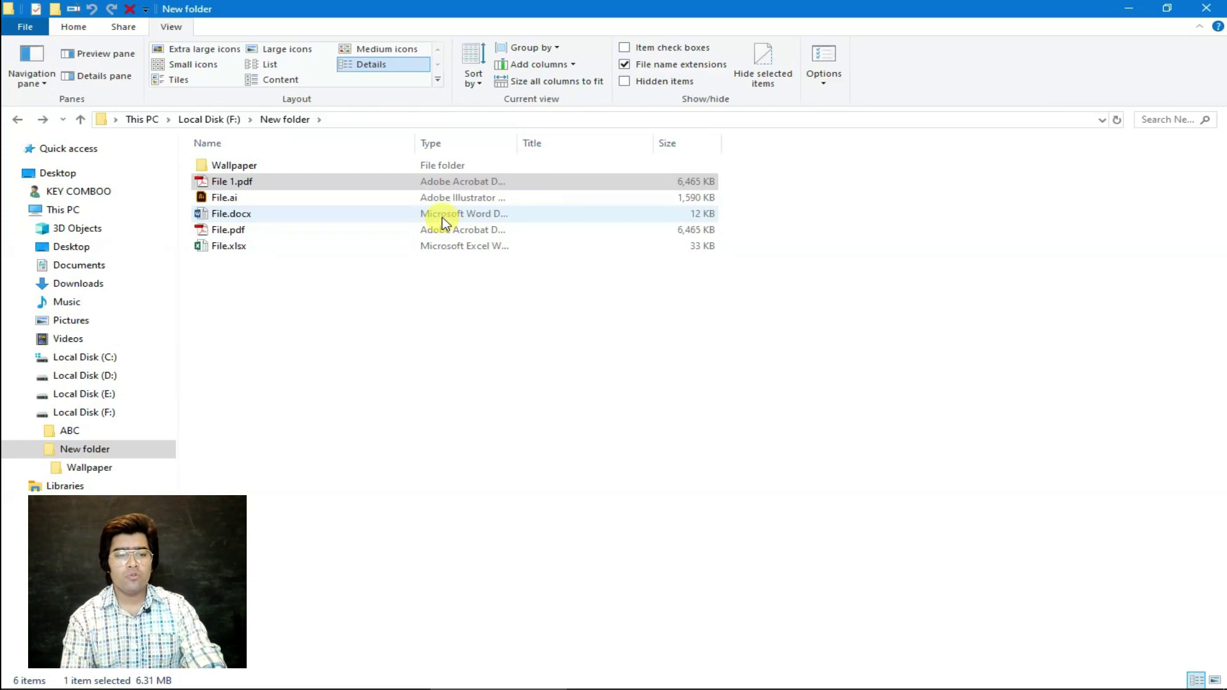
Step: Move the focus to the New folder file list and step through the files near File 1.pdf
key("Tab")
key("Tab")
key("Tab")
key("Tab")
key("Tab")
key("Tab")
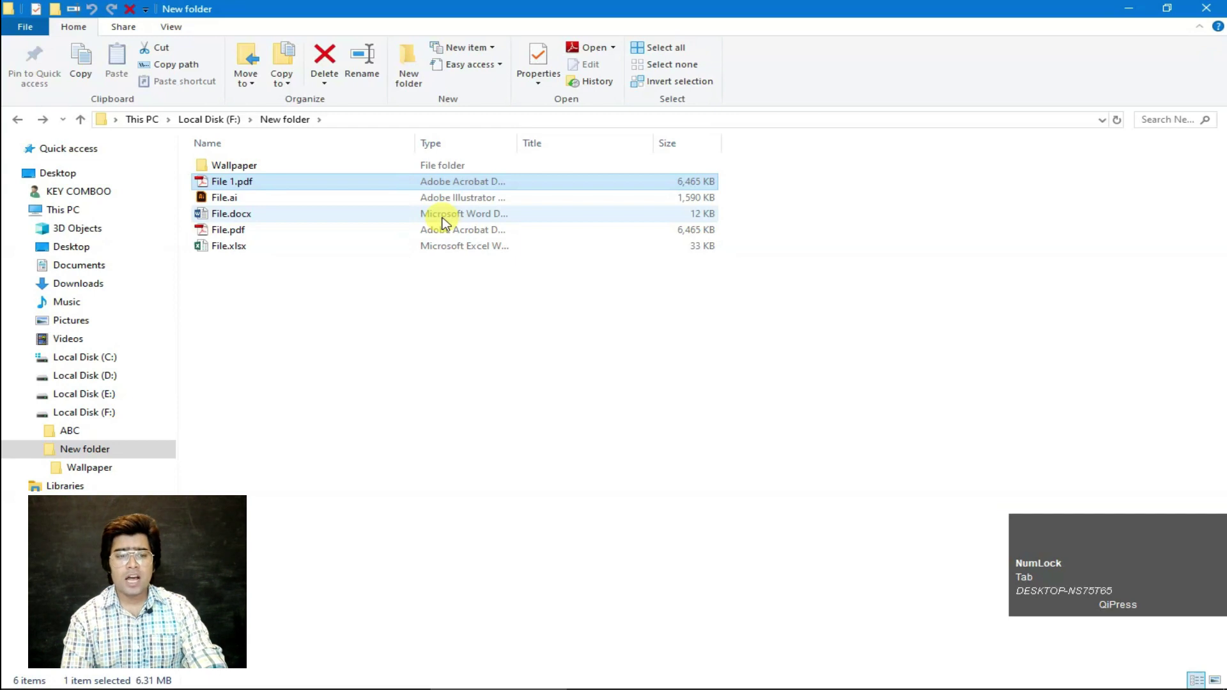
key("Tab")
key("Down")
key("Down")
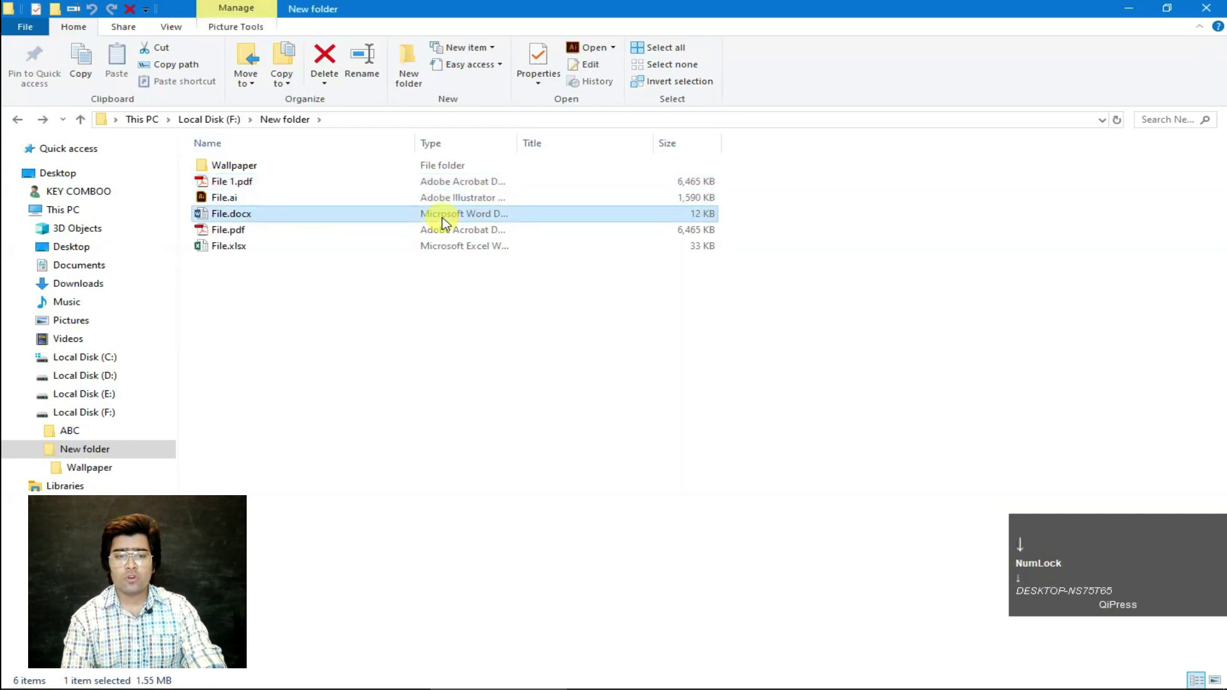
key("Up")
key("Up")
Step: Move through the column headers and sort the contents of New folder by the Size header
key("Tab")
key("Right")
key("Right")
key("Right")
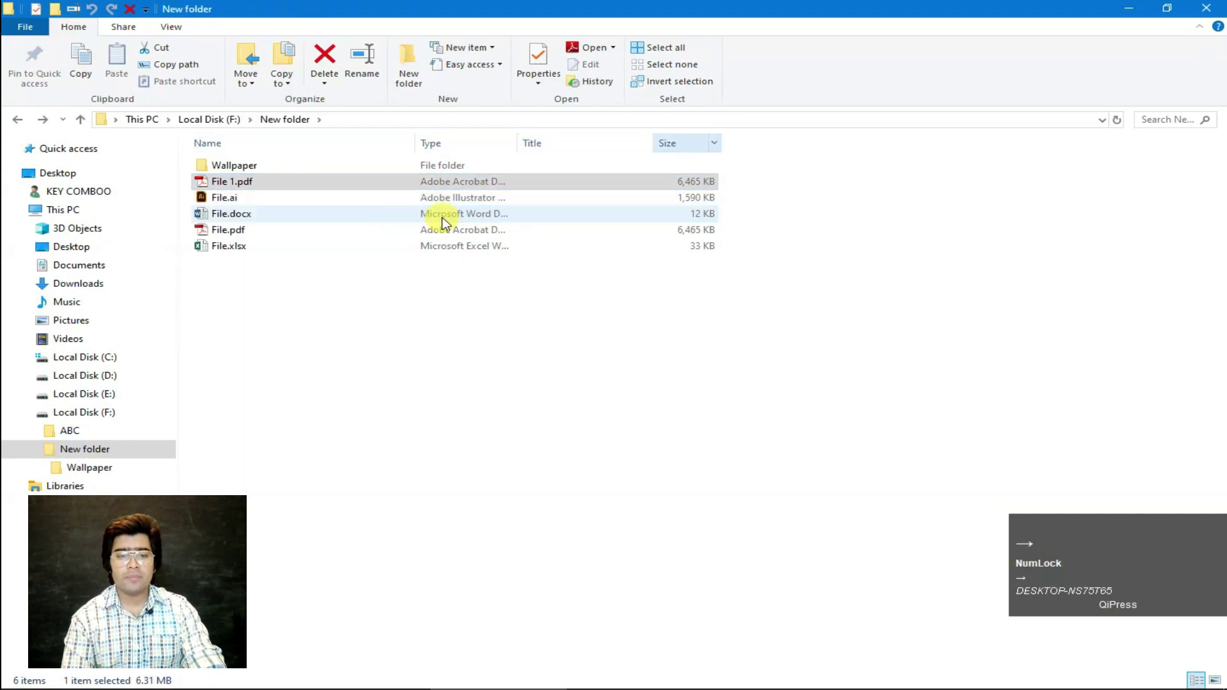
key("Left")
key("Left")
key("Left")
key("Right")
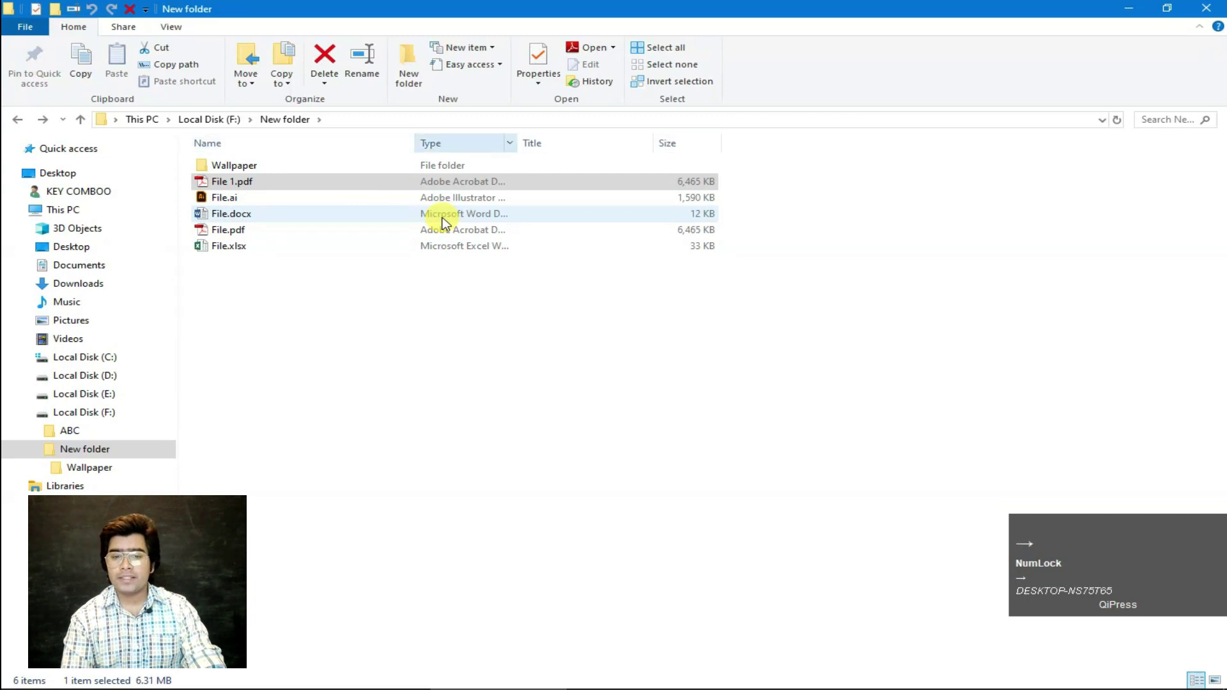
key("Right")
key("Right")
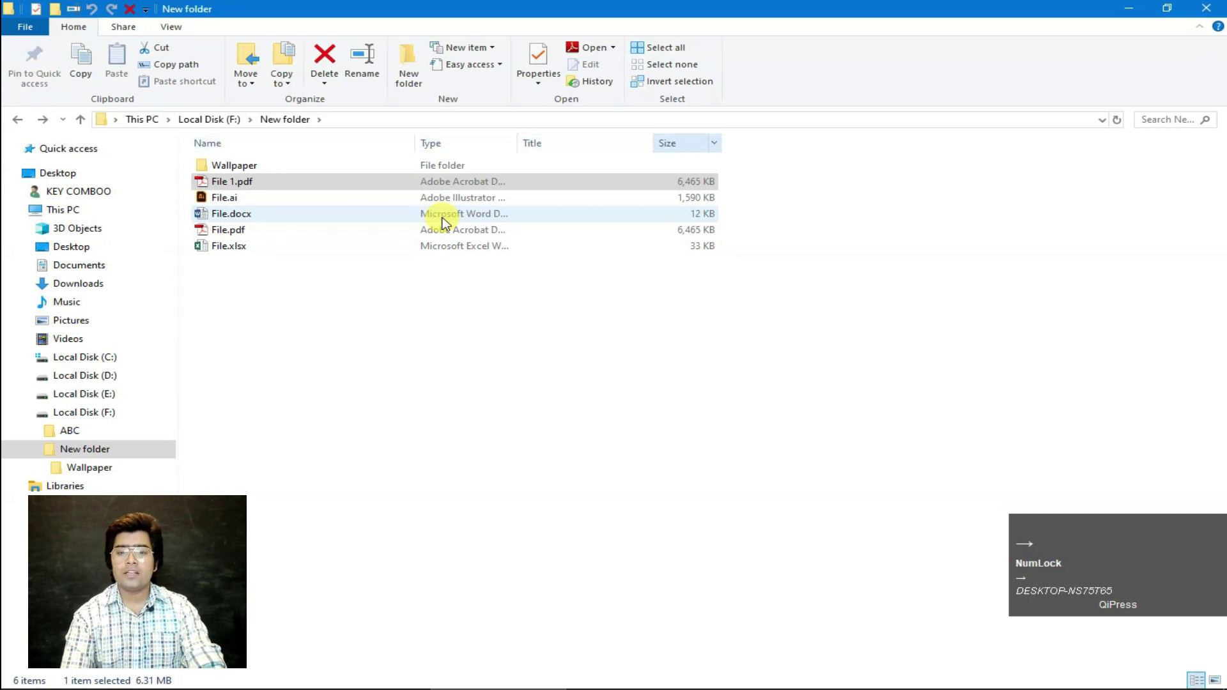
key("Return")
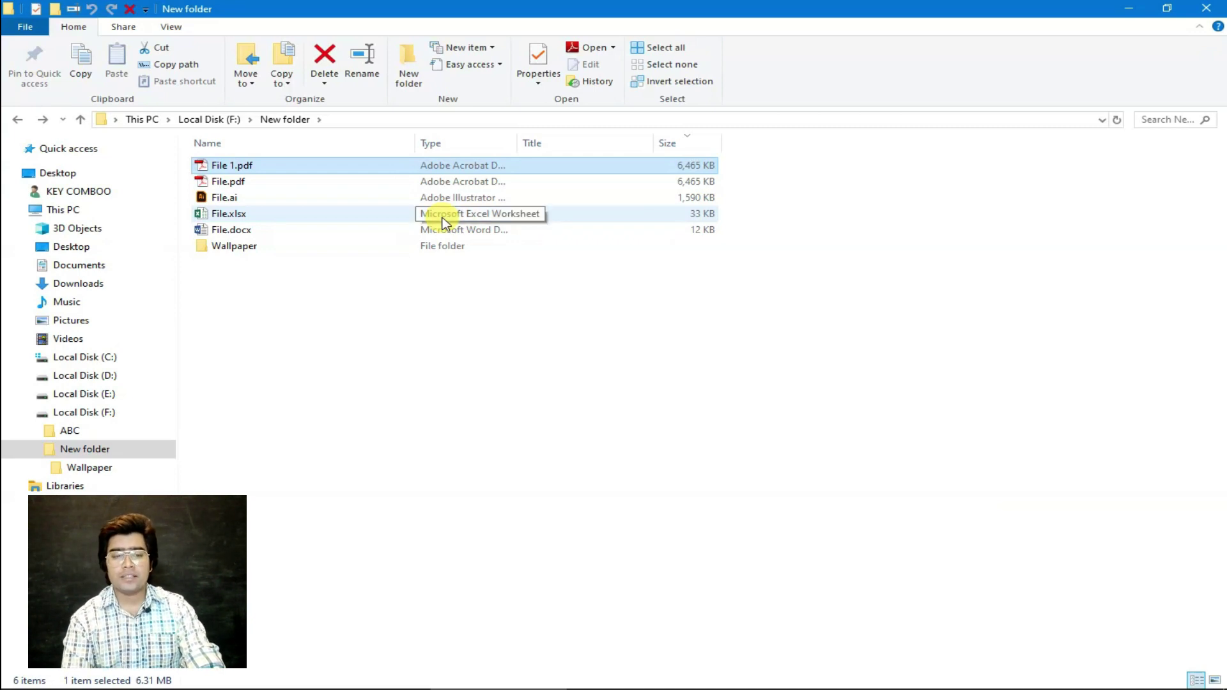
key("Return")
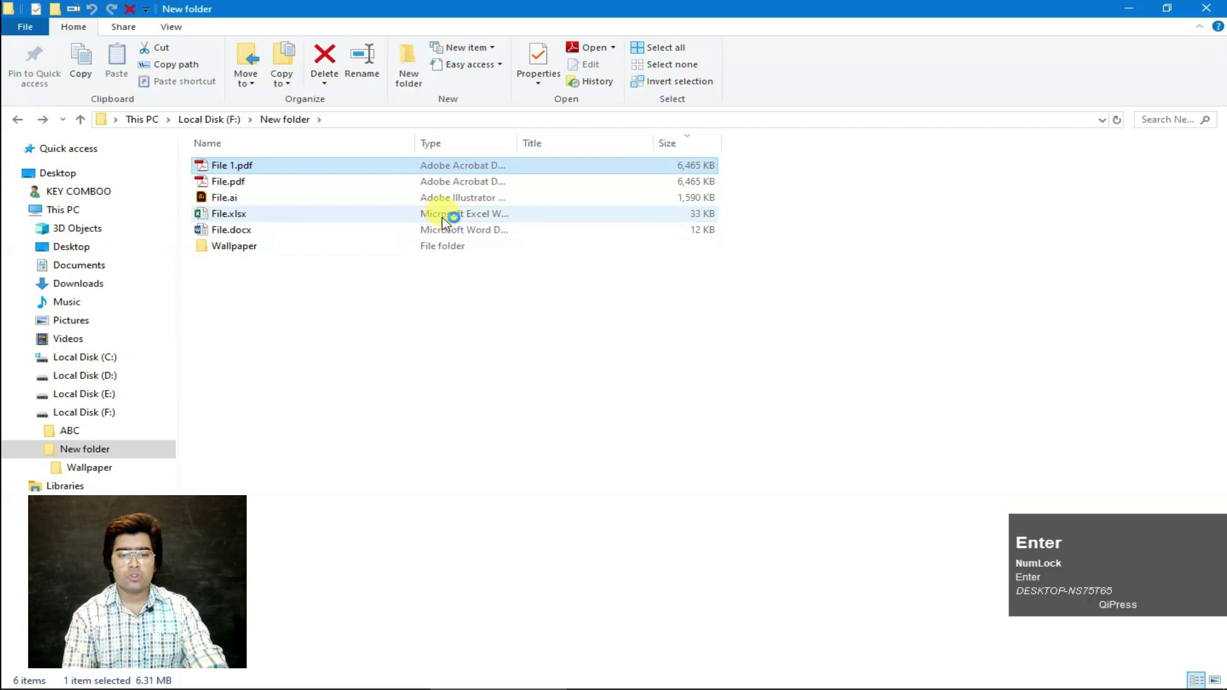
key("alt+Tab")
key("alt+Left")
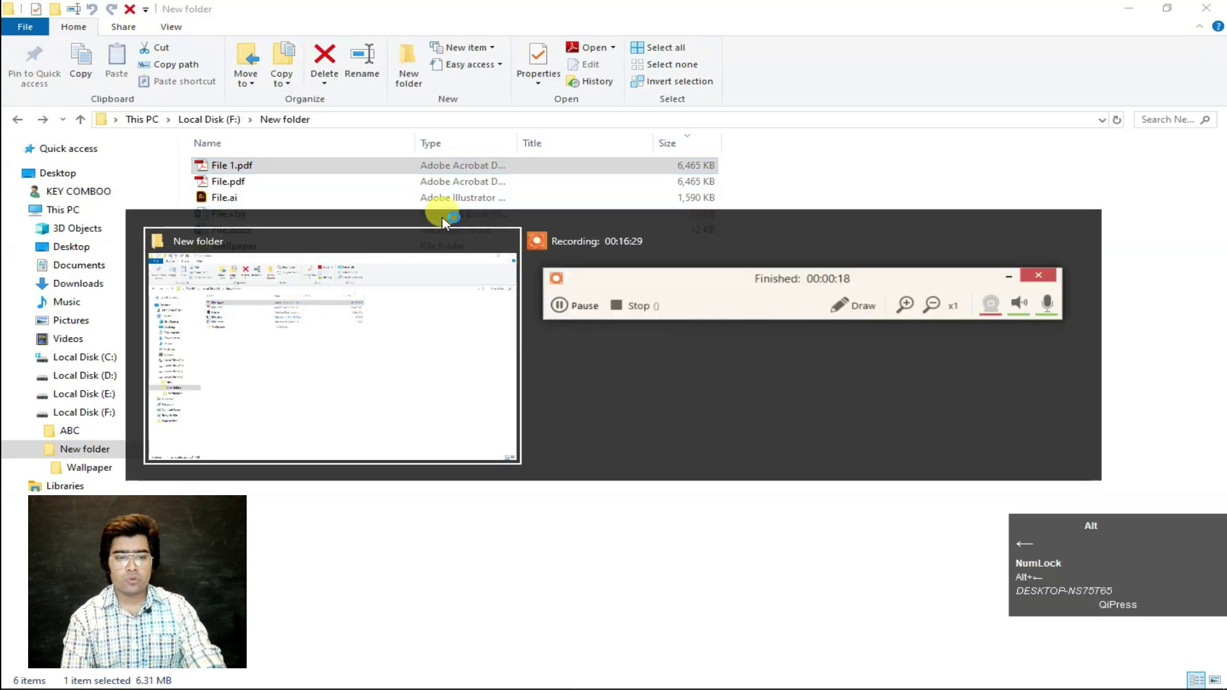
key("Down")
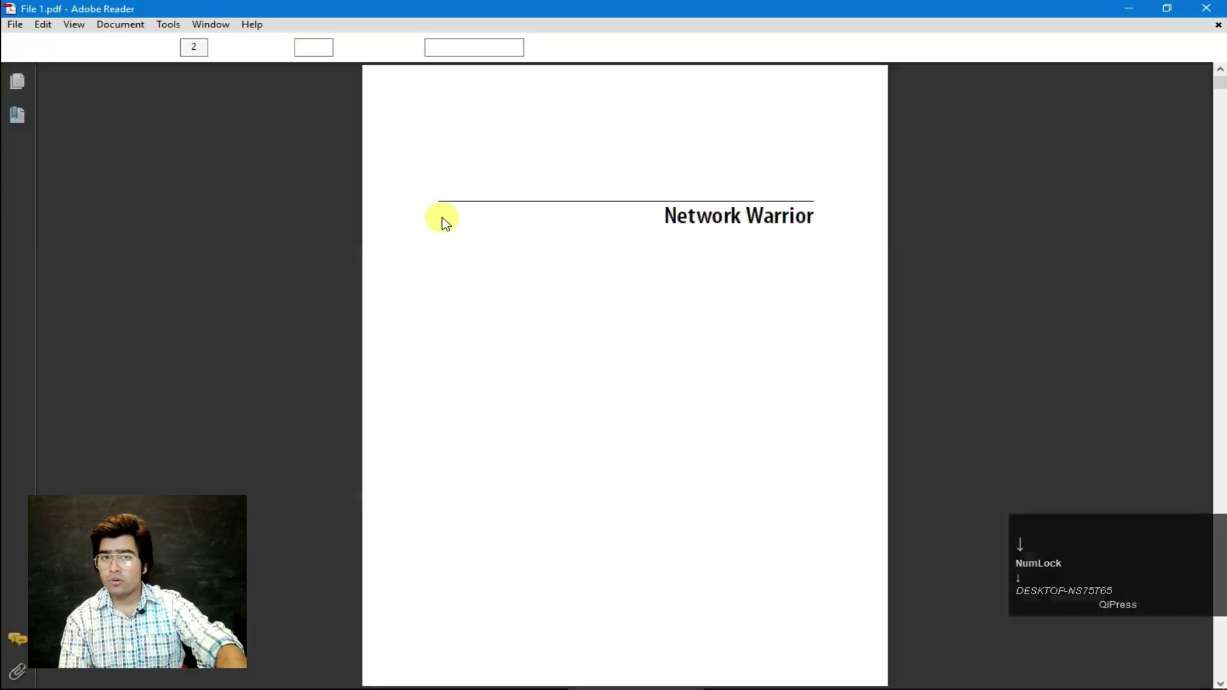
key("alt")
key("alt+F4")
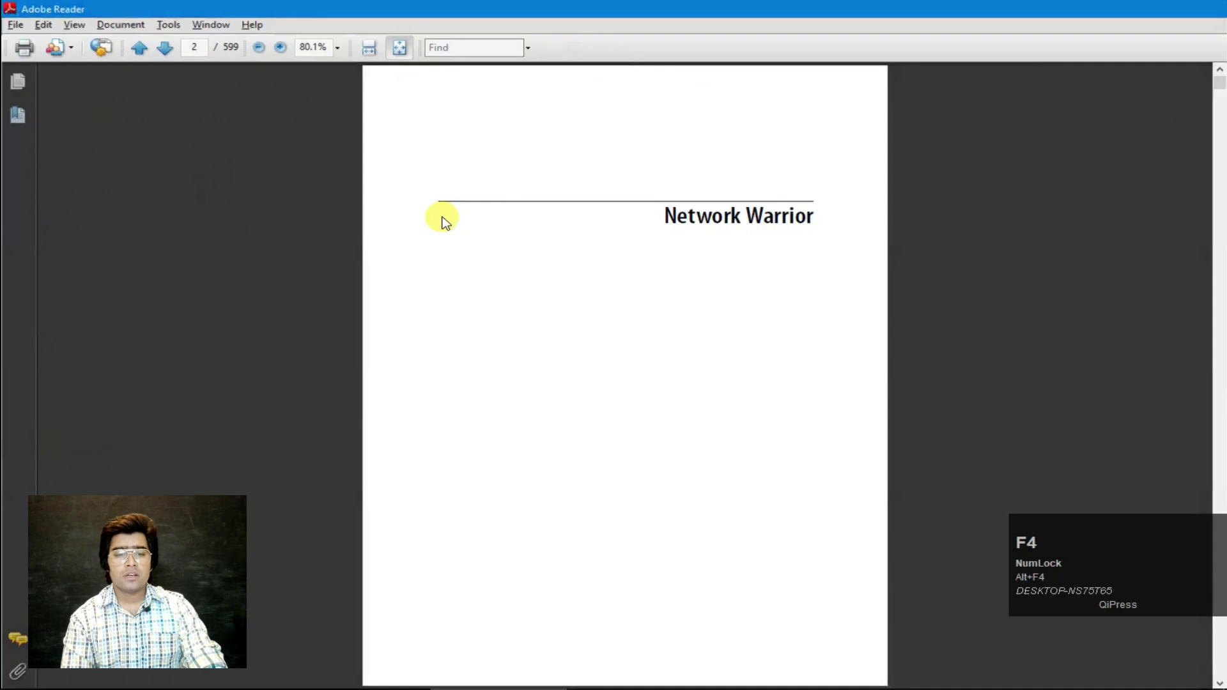
Step: Step through the sorted files, focus the Name column header and sort New folder by name
key("Up")
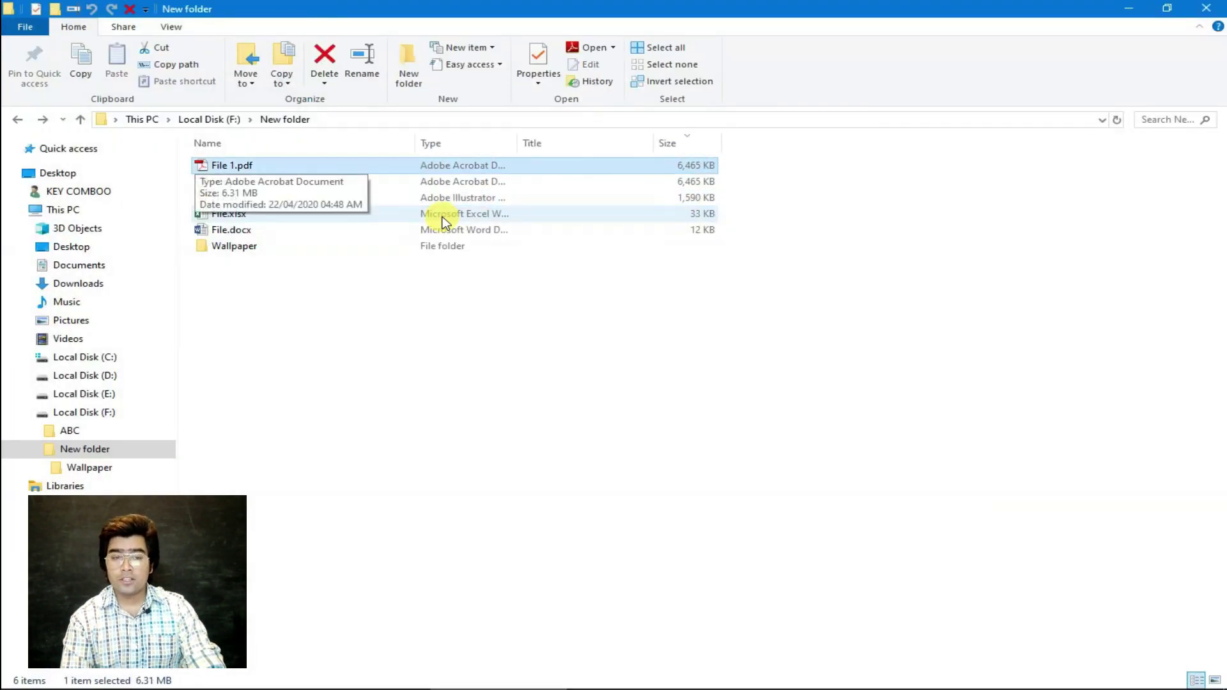
key("Down")
key("Down")
key("Down")
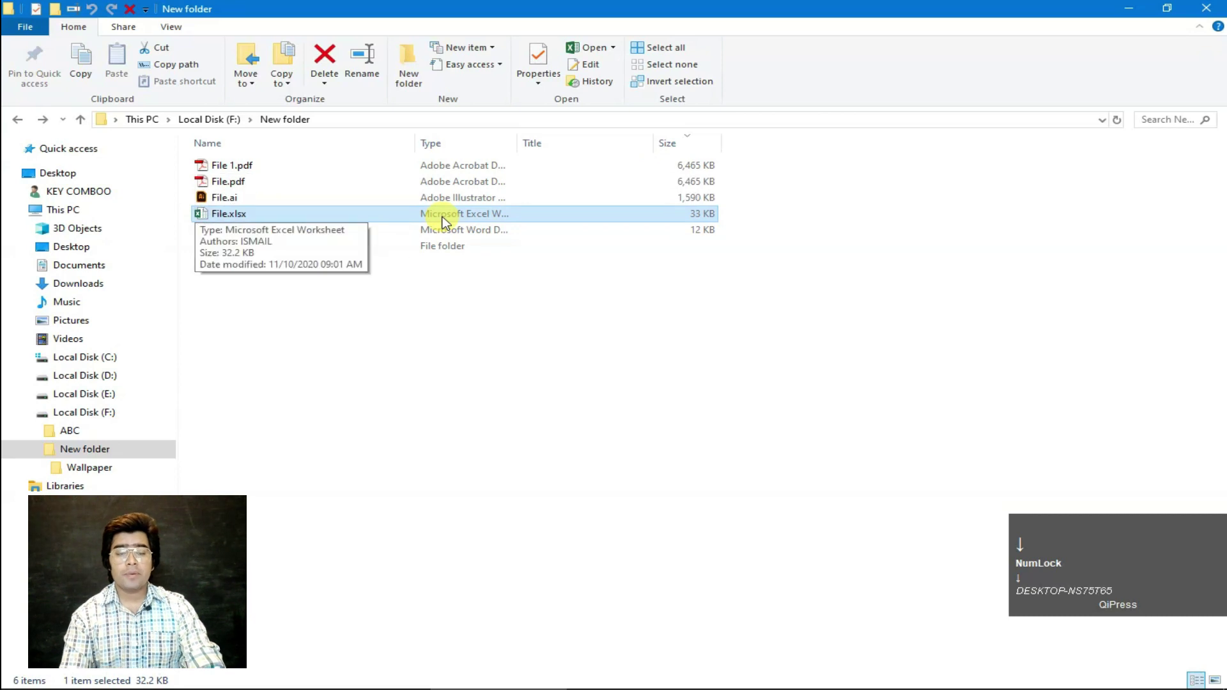
key("Up")
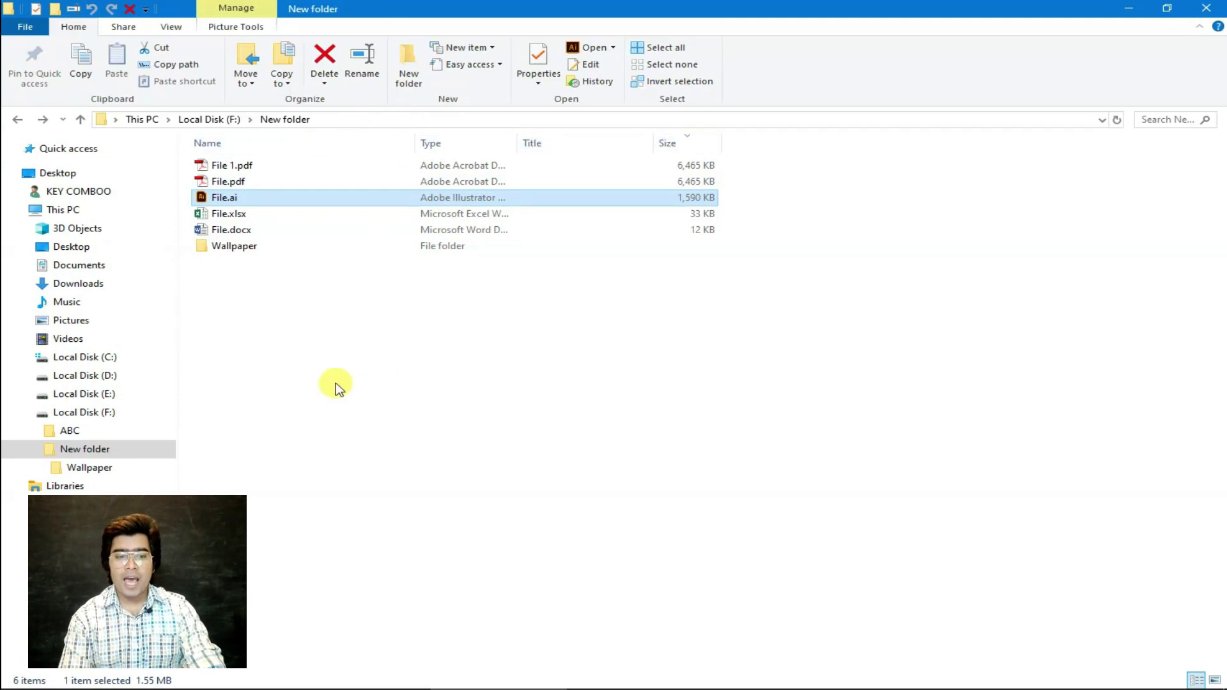
key("Tab")
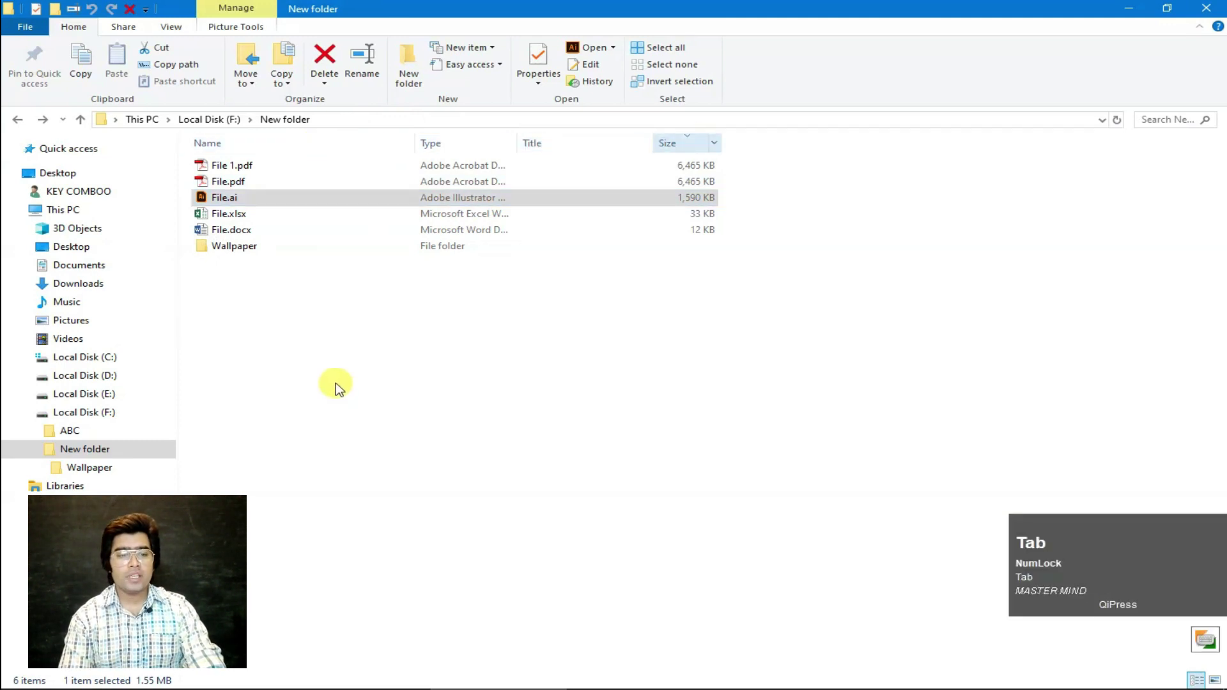
key("Left")
key("Left")
key("Left")
key("Left")
key("Right")
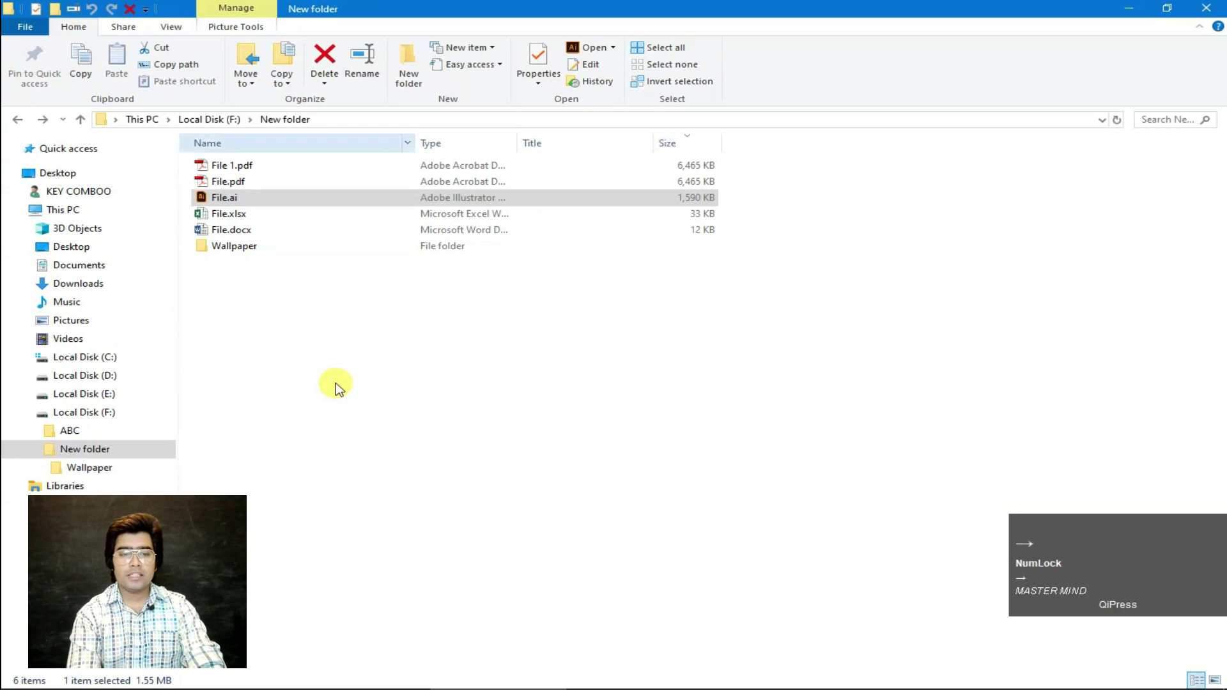
key("Return")
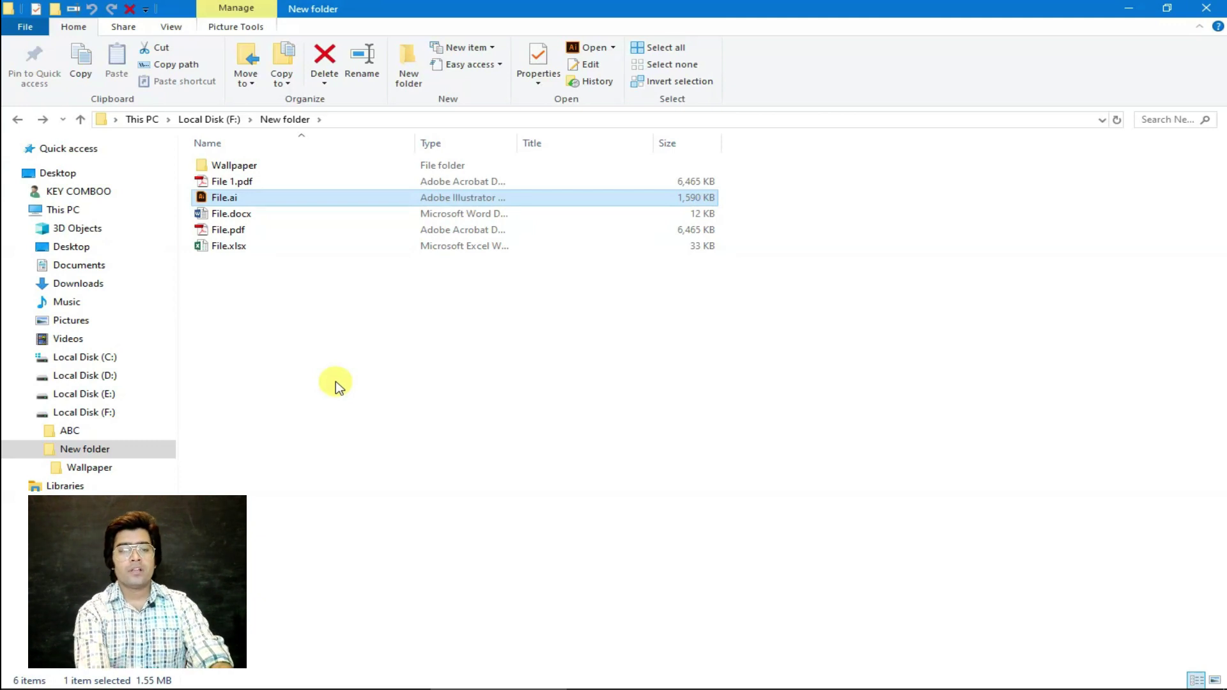
Step: Size all columns of New folder to fit their contents
key("alt")
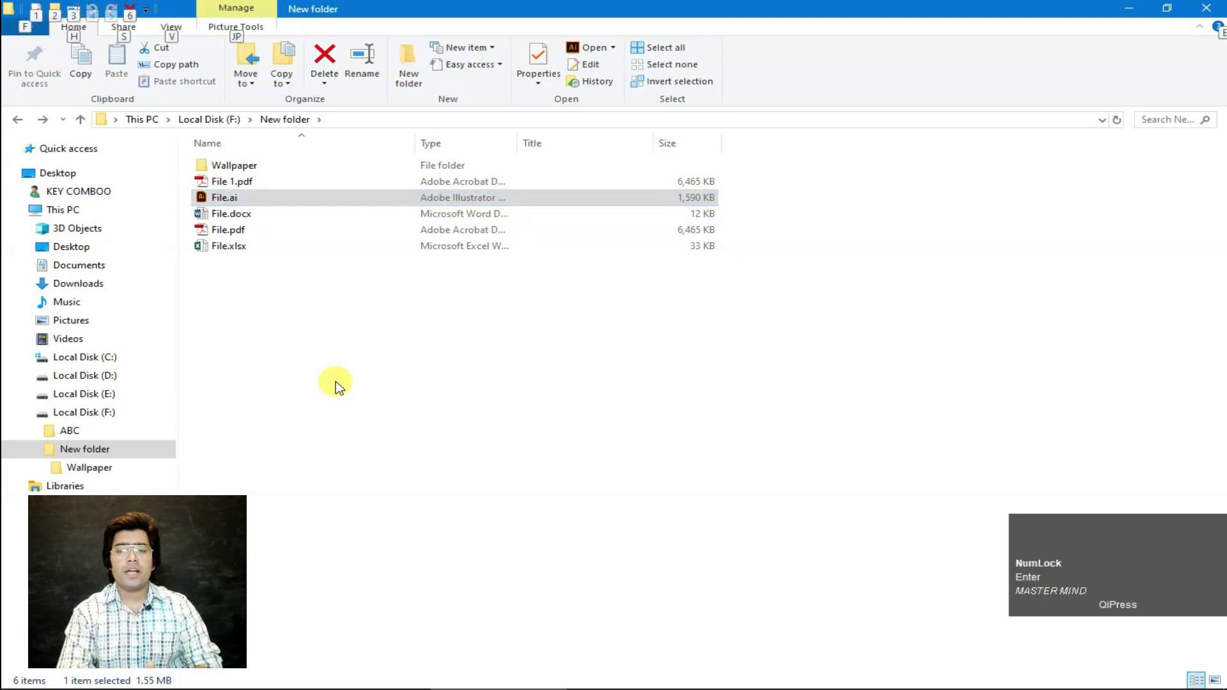
key("v")
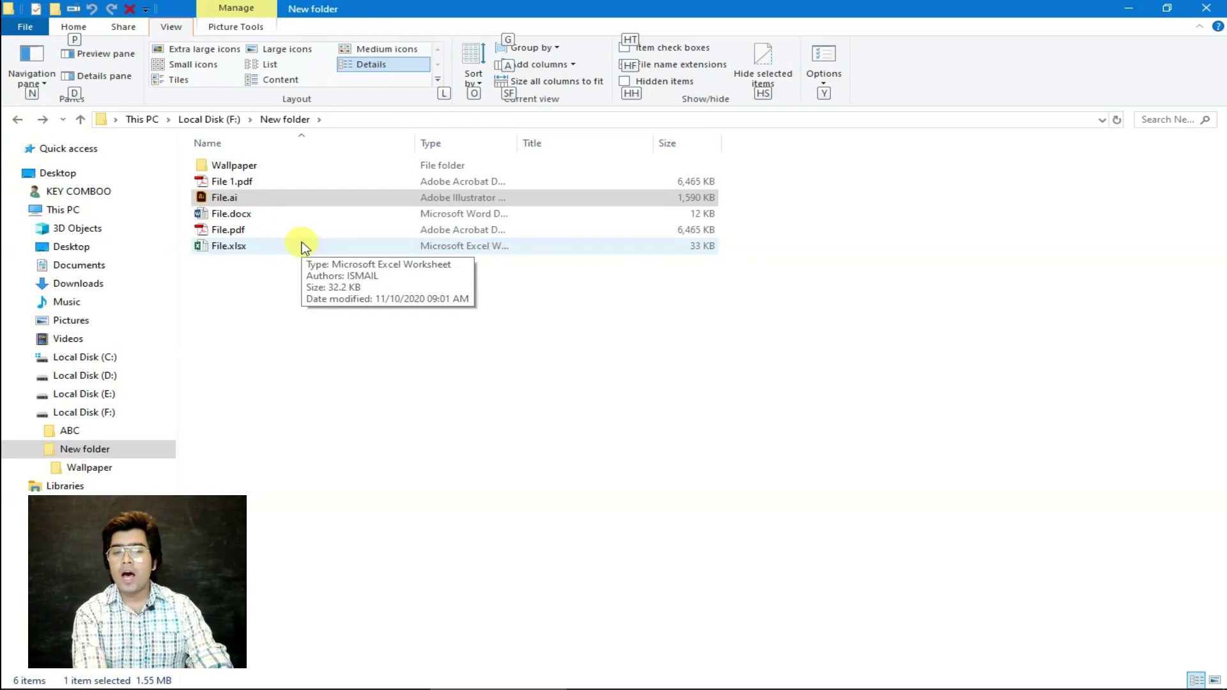
key("s")
key("f")
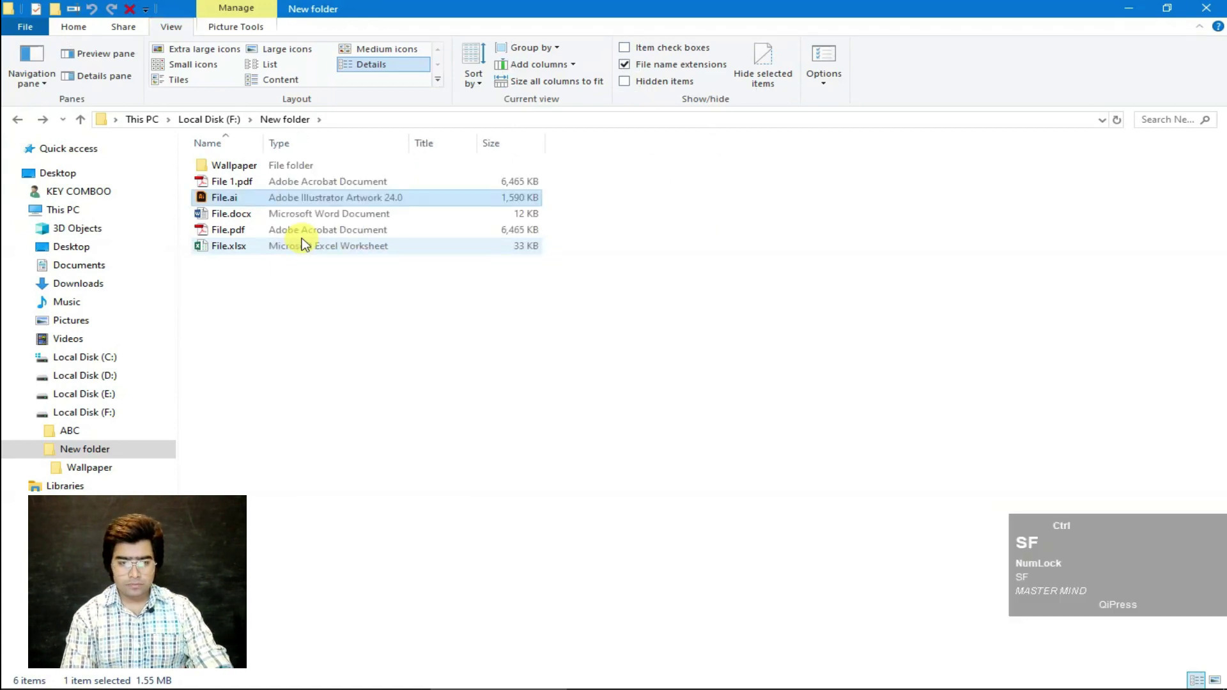
key("Up")
key("alt")
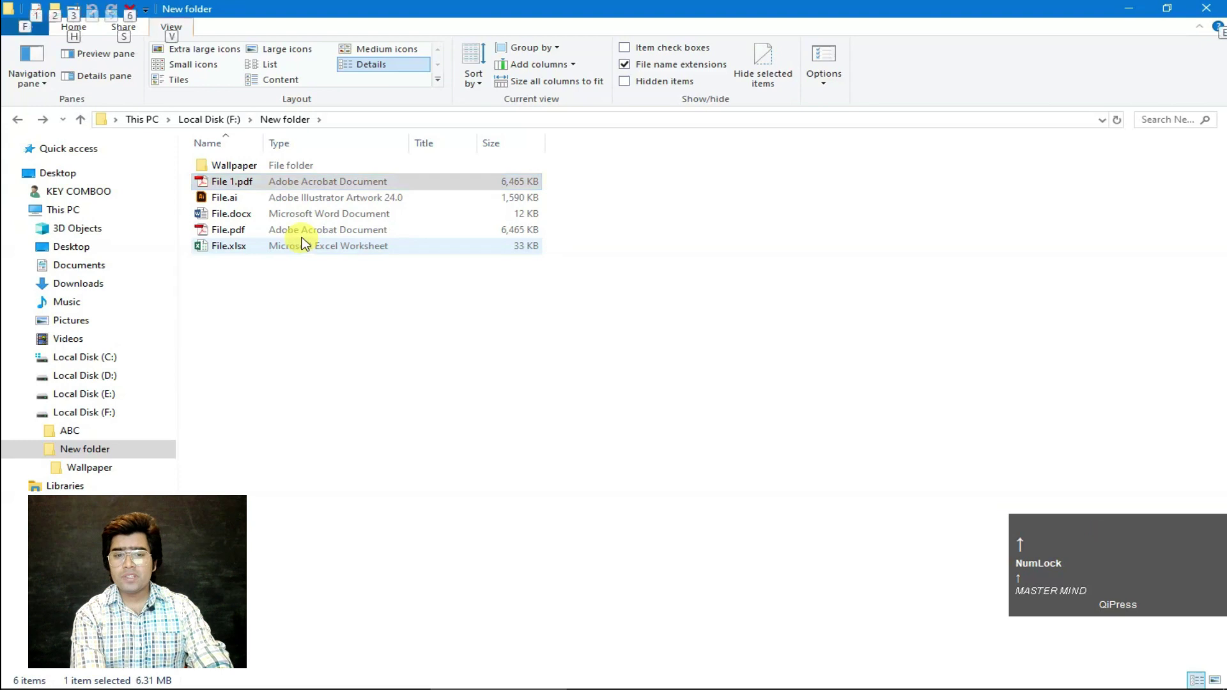
key("v")
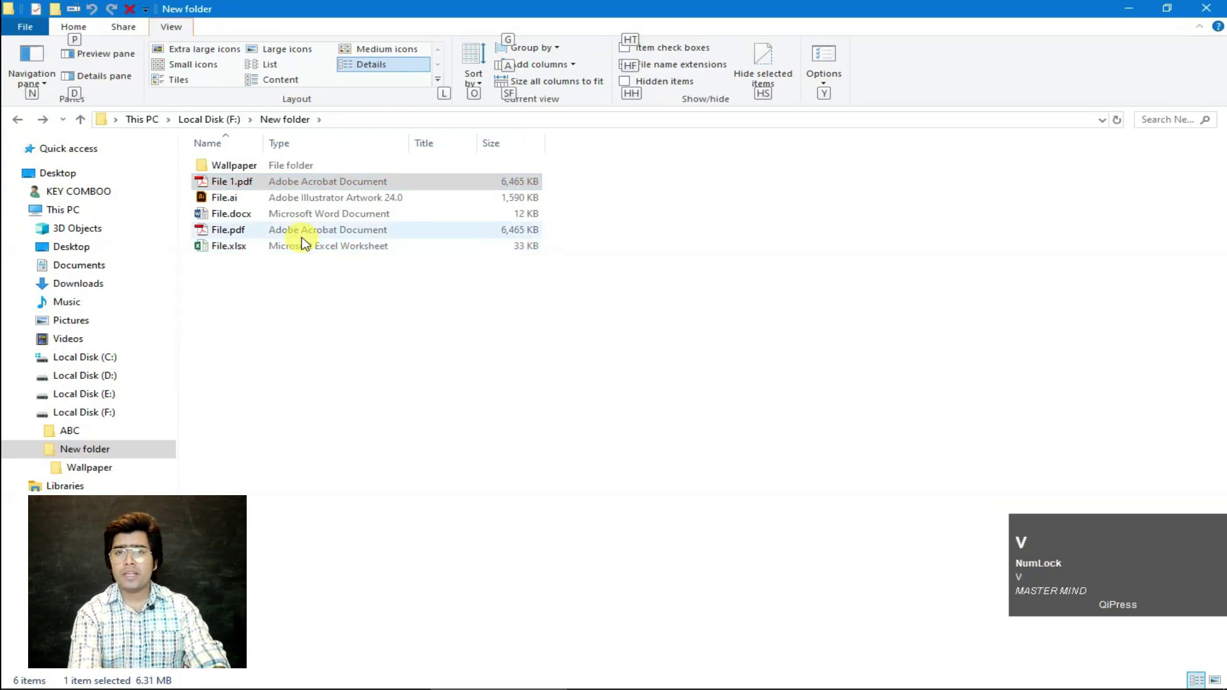
key("s")
key("f")
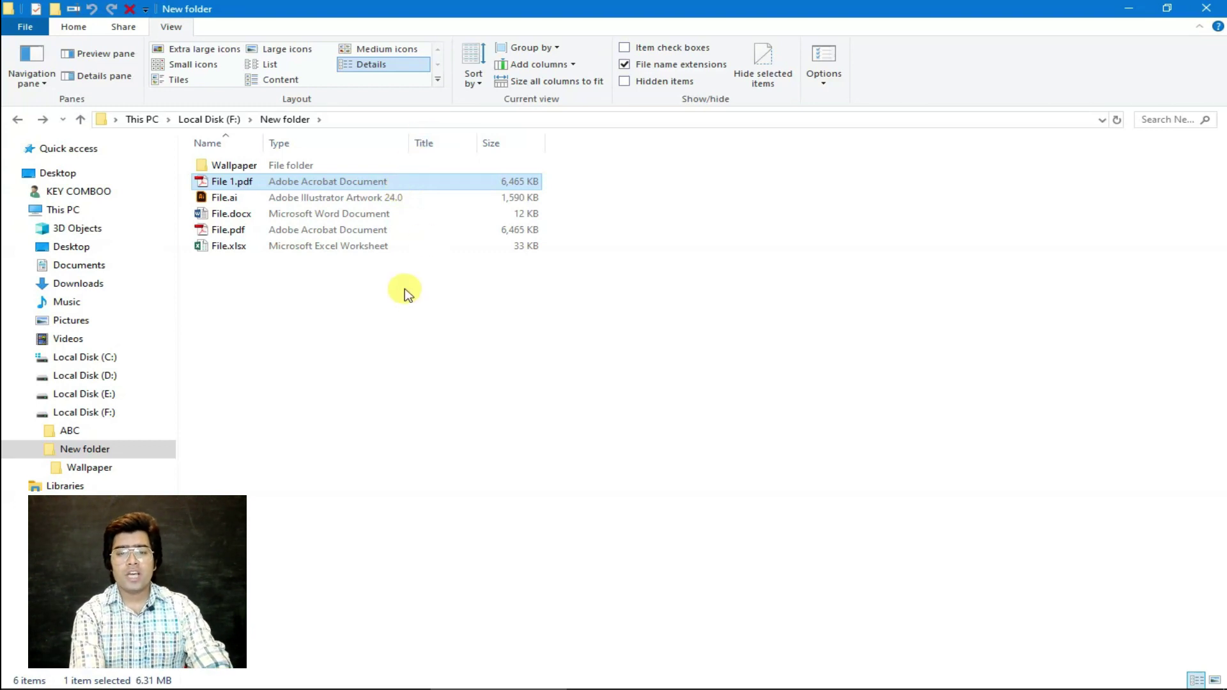
Step: Remove the Type column from the details view of New folder
key("alt")
key("v")
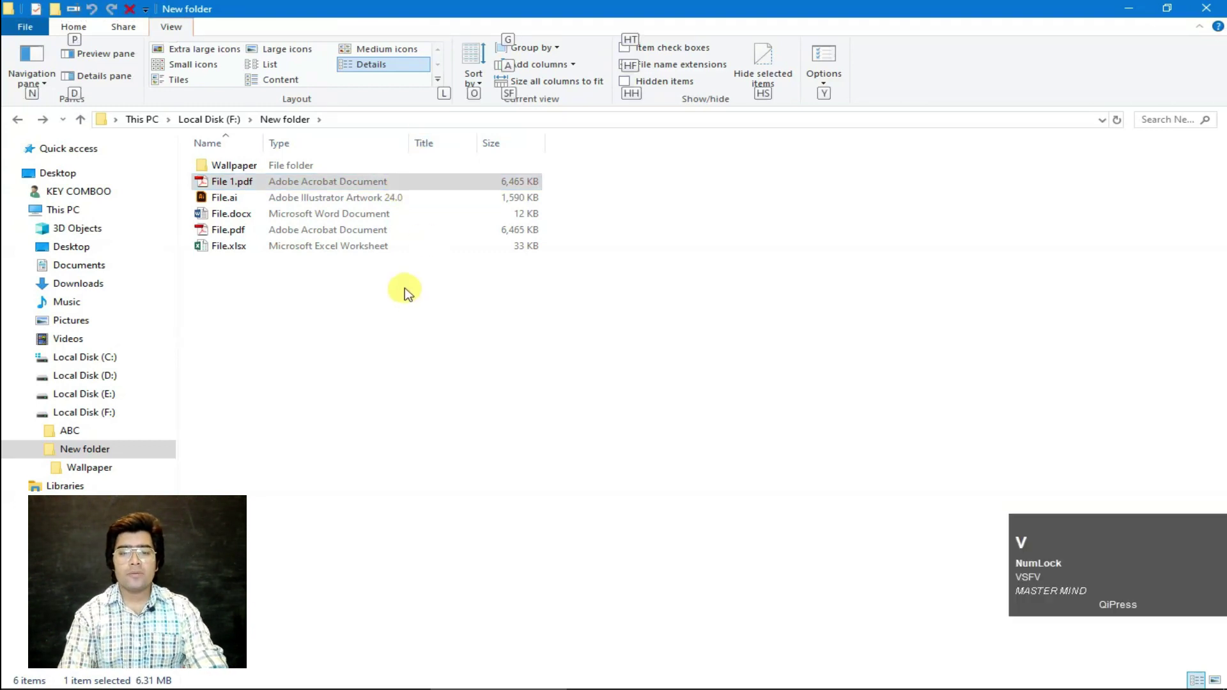
key("a")
key("Down")
key("Down")
key("Up")
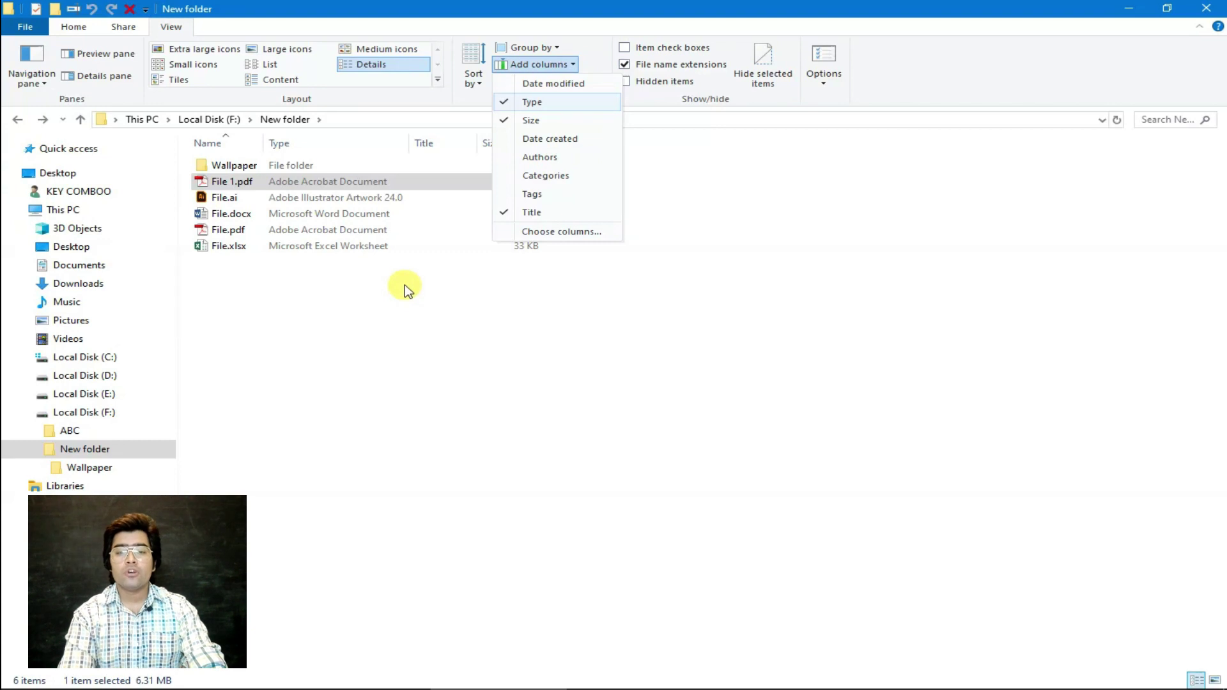
key("space")
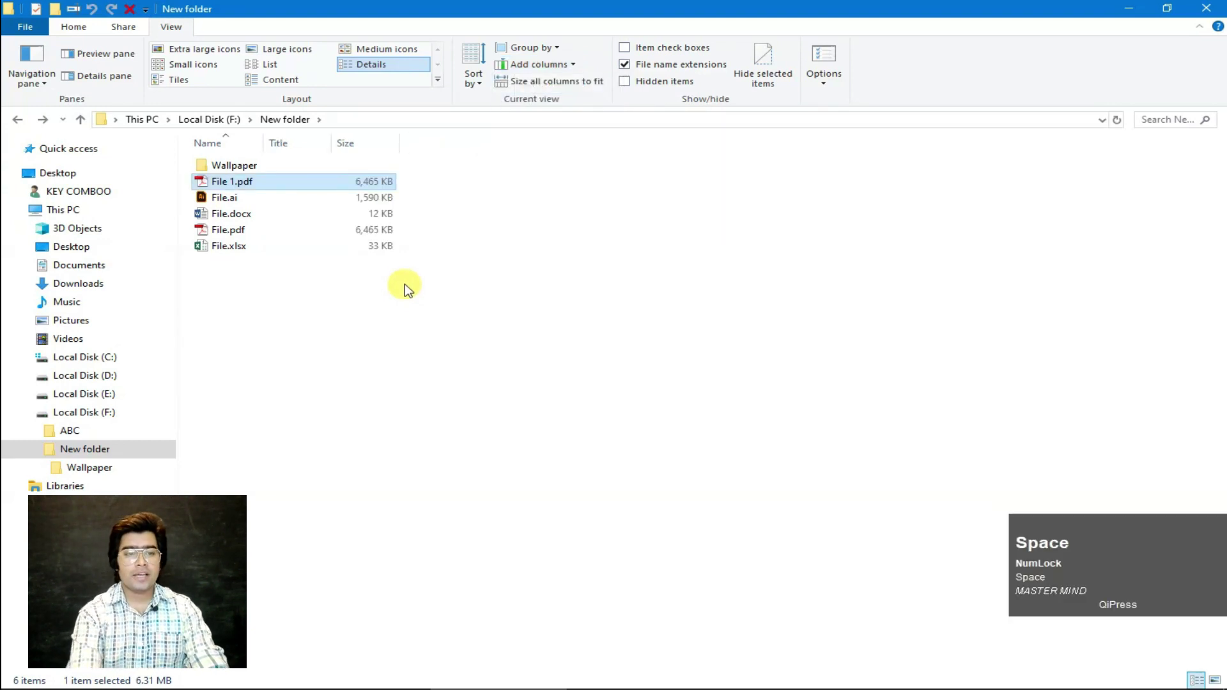
Step: Remove the Size column from the details view of New folder
key("alt")
key("v")
key("a")
key("Down")
key("Down")
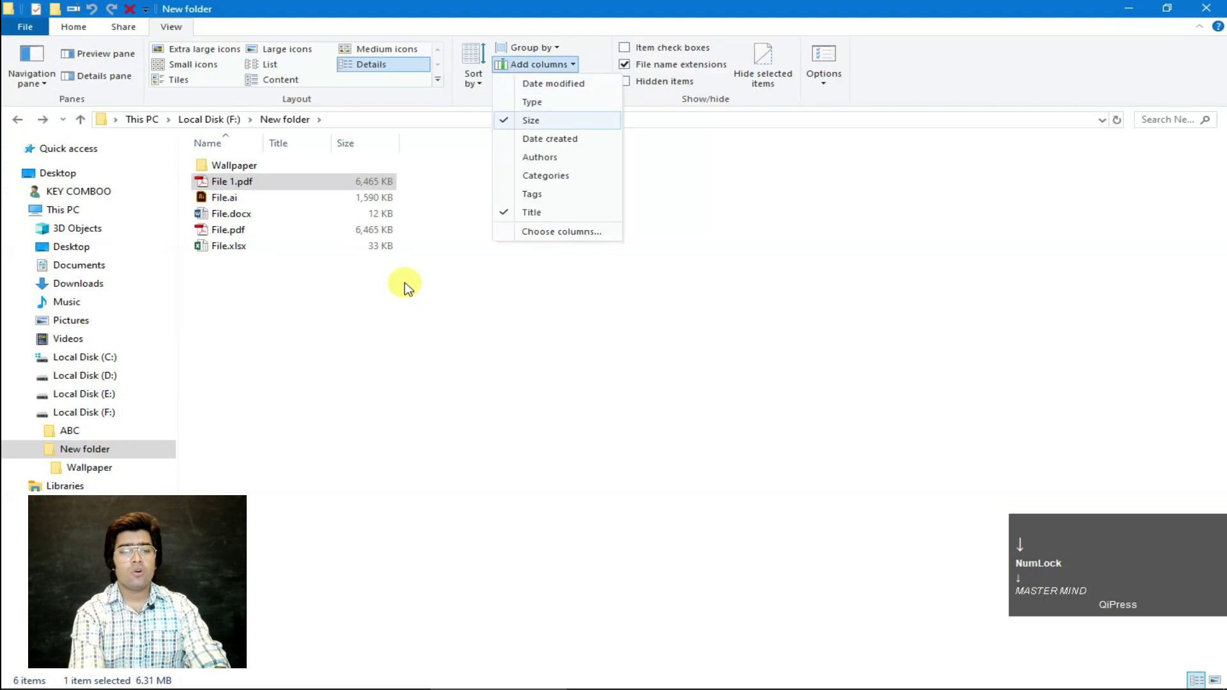
key("space")
Step: Remove the Title column from the details view of New folder
key("v")
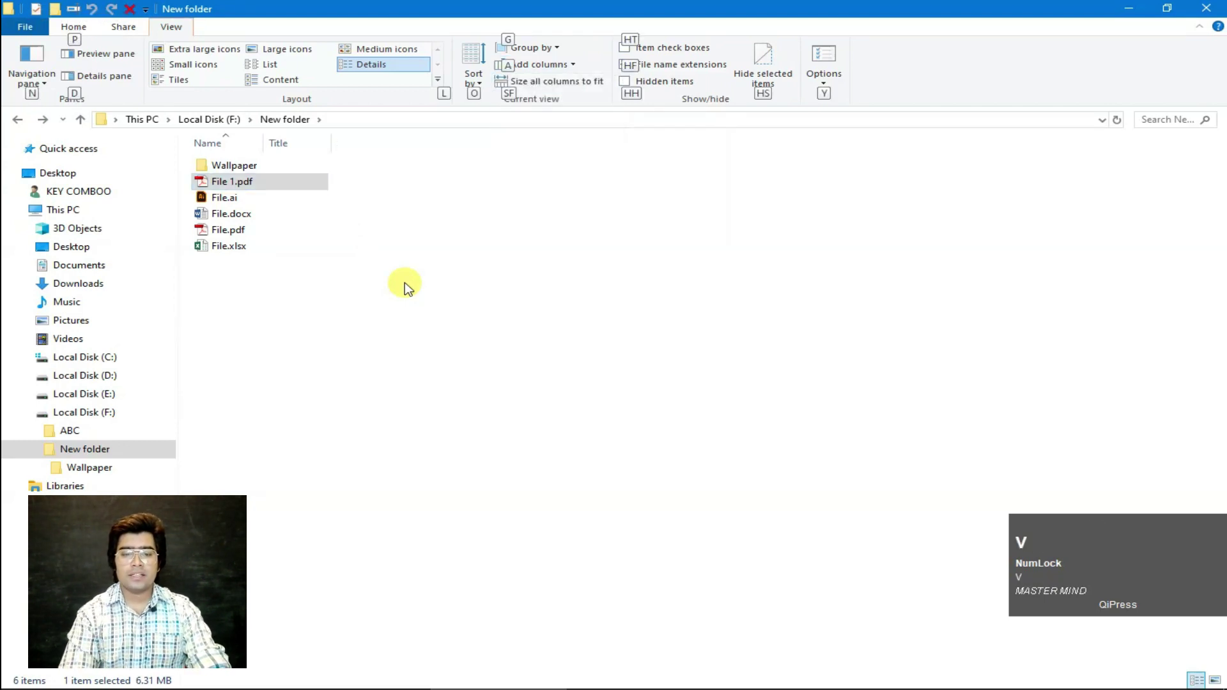
key("a")
key("Down")
key("Down")
key("Down")
key("Down")
key("Down")
key("Down")
key("Down")
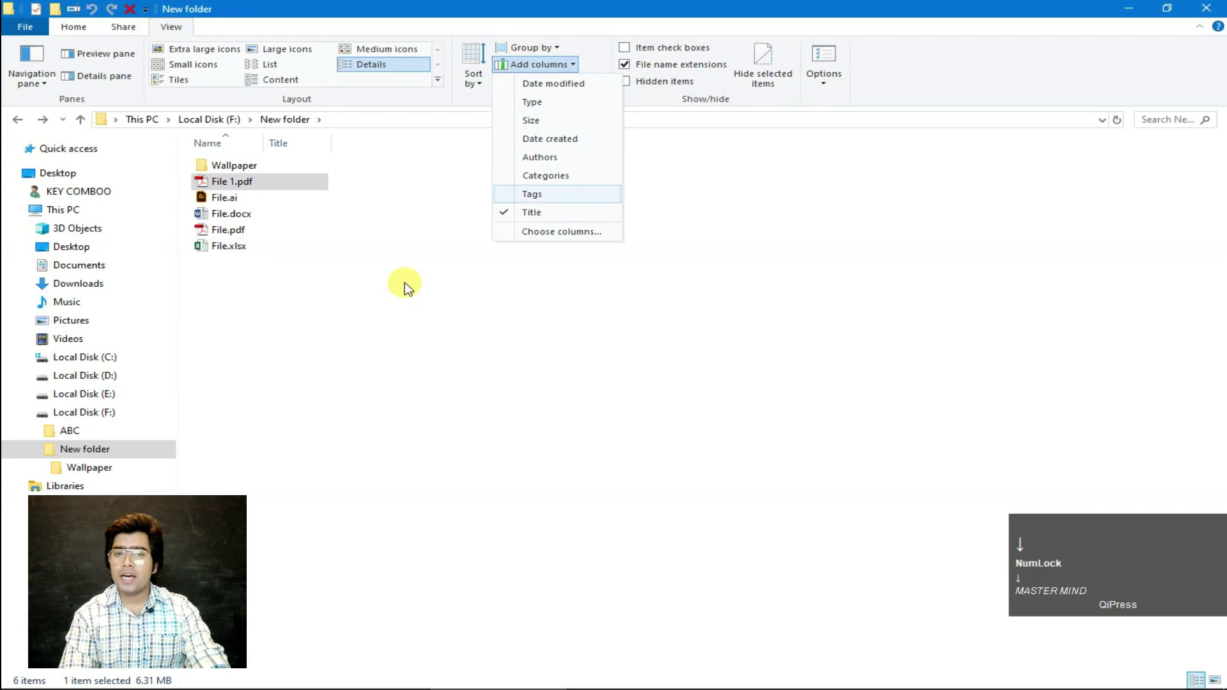
key("space")
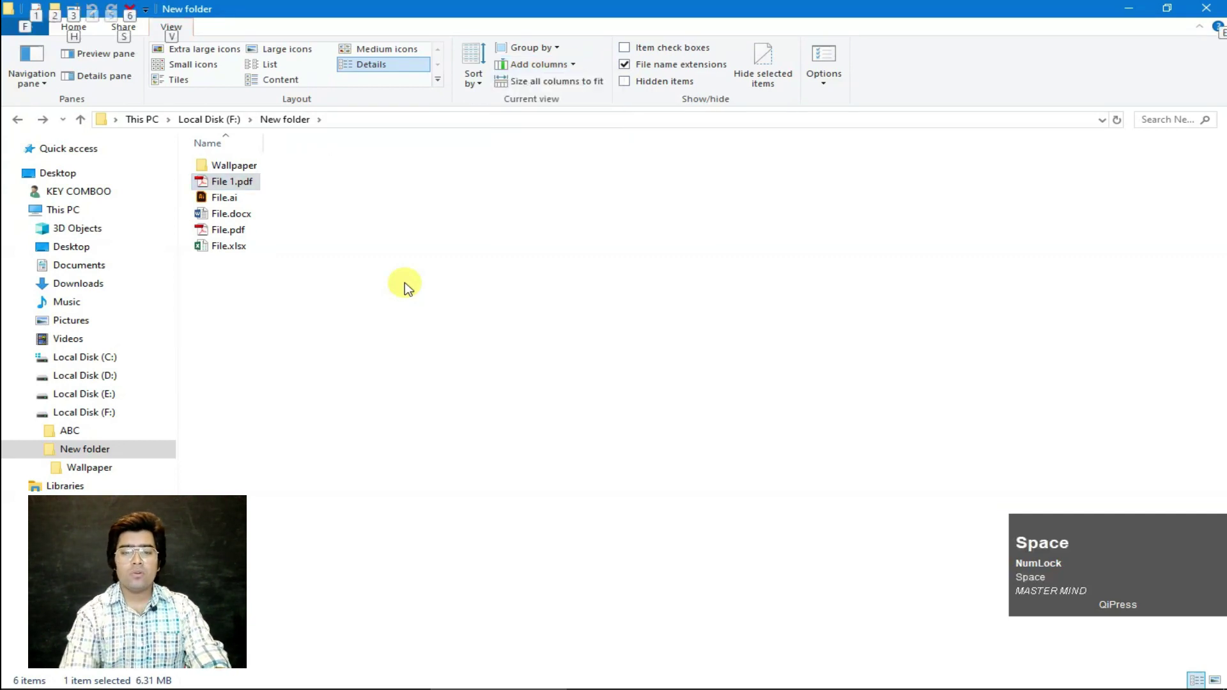
Step: Try to add the Size column to the details view of New folder
key("v")
key("a")
key("Down")
key("Down")
key("Down")
key("Down")
key("Down")
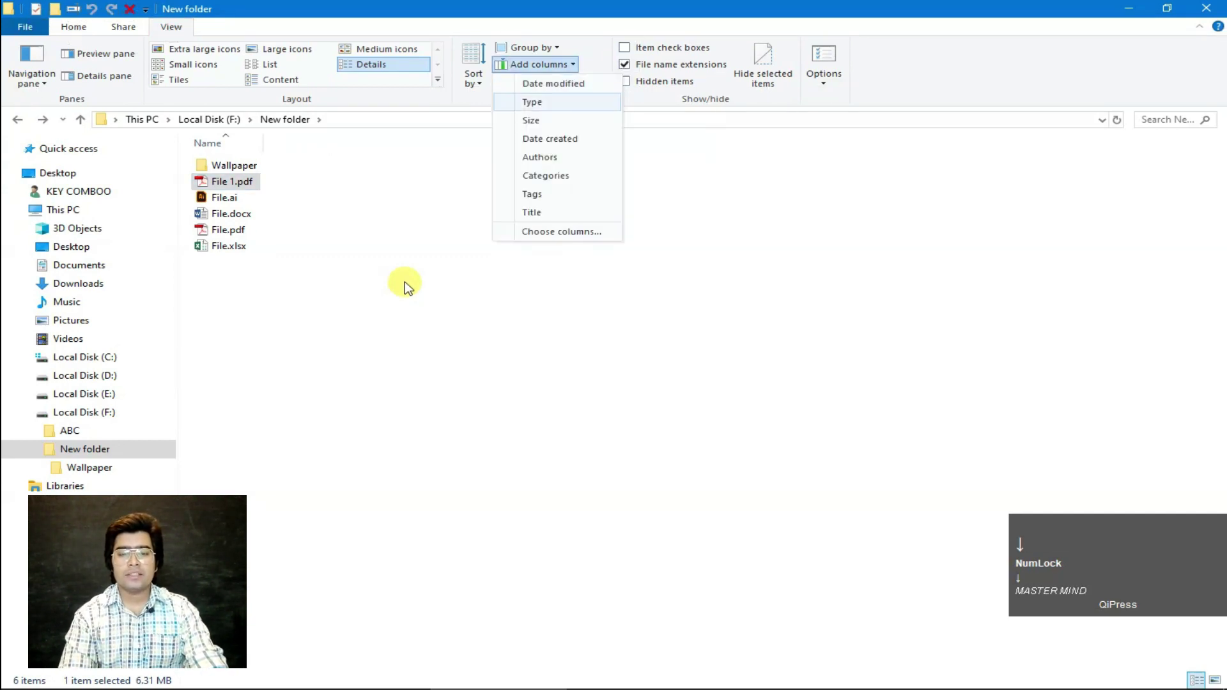
key("Up")
key("Up")
key("Up")
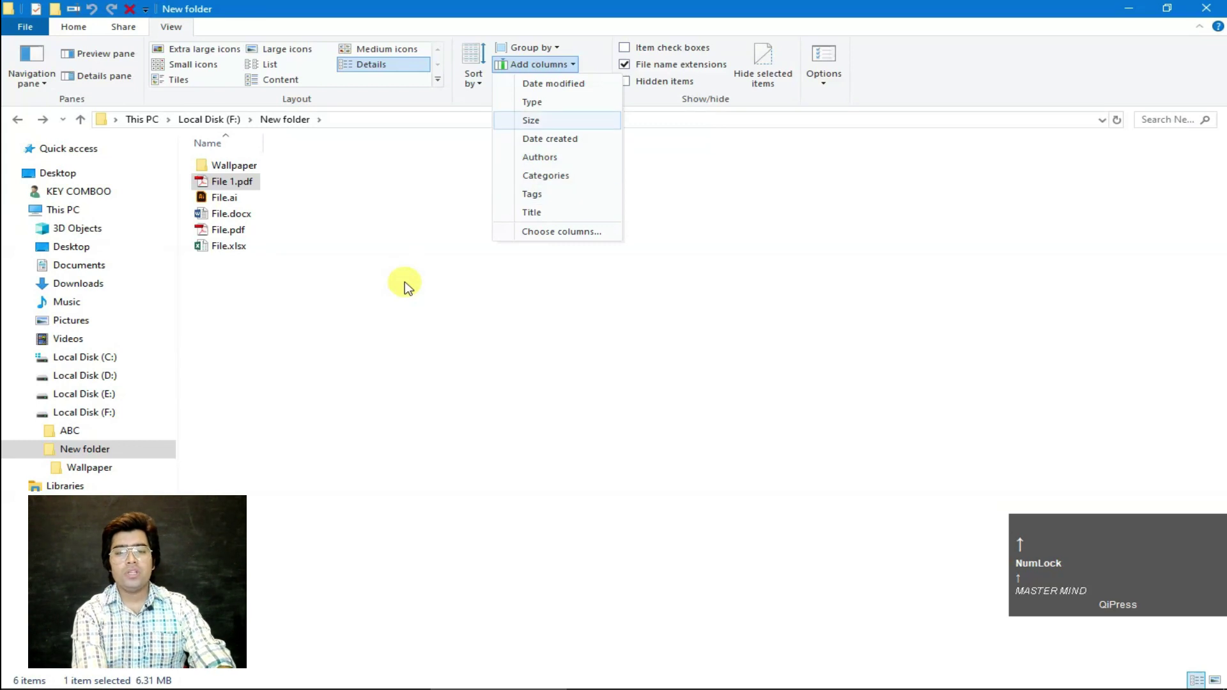
key("Return")
key("v")
key("a")
key("Down")
key("Down")
key("space")
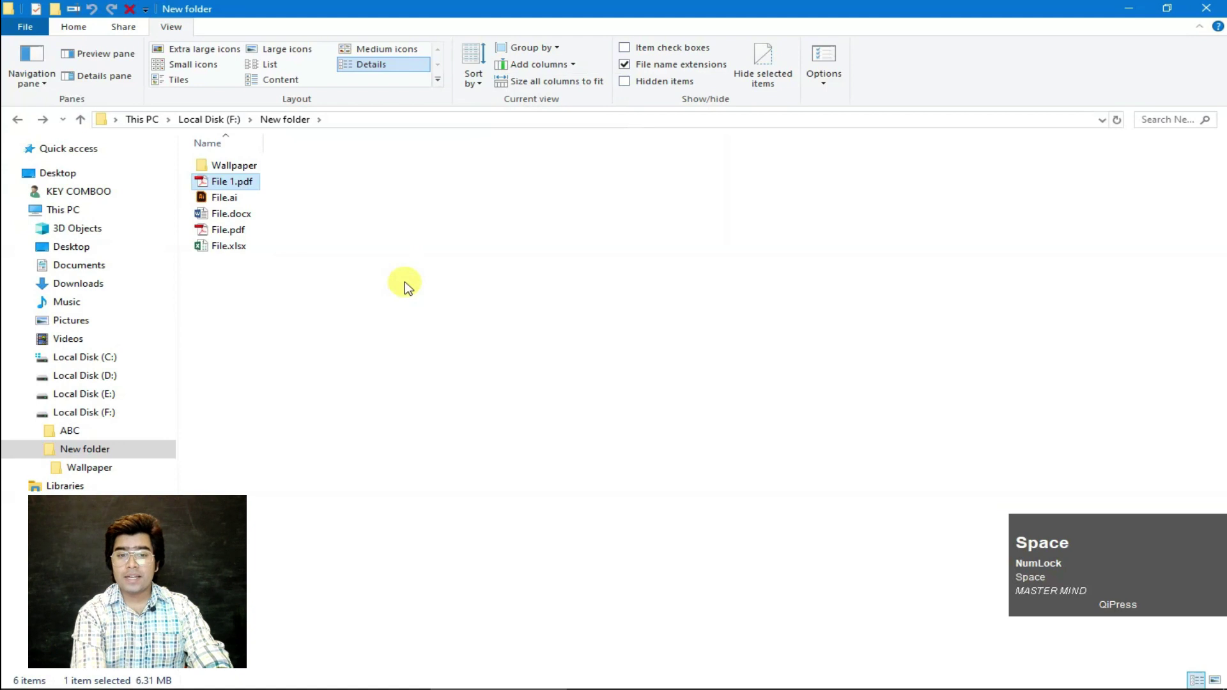
Step: Add the Size column to the details view of New folder
key("v")
key("a")
key("Down")
key("Down")
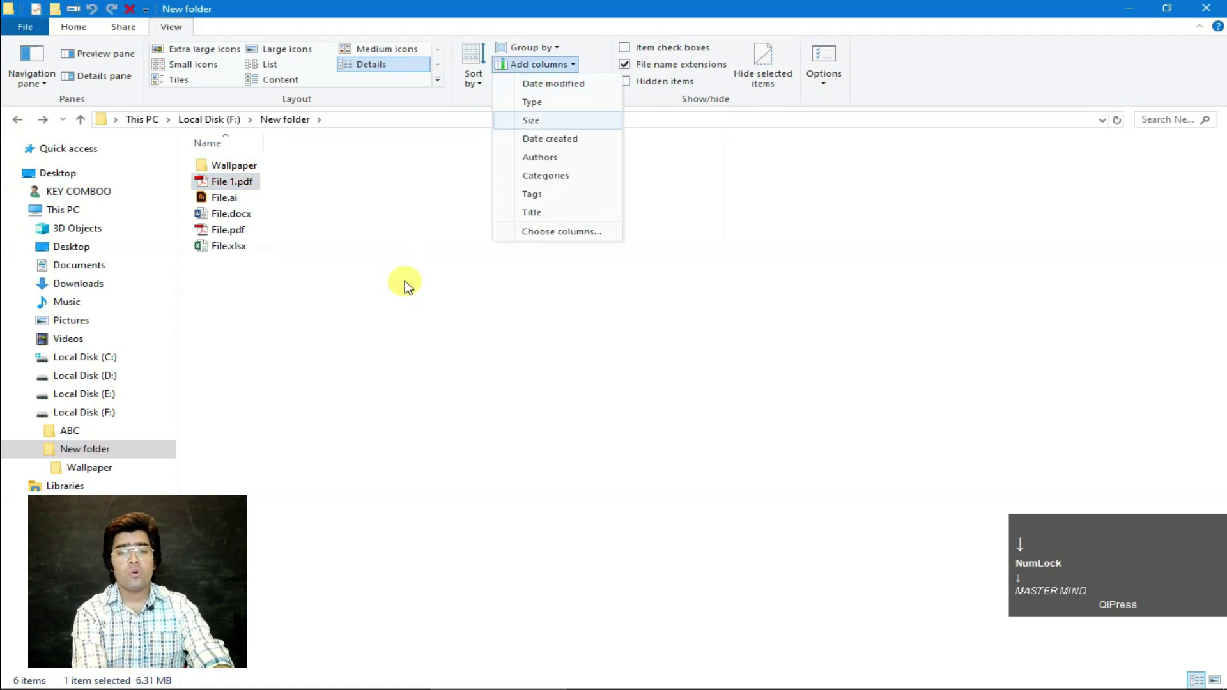
key("space")
Step: Add the Type column to the details view of New folder
key("alt")
key("v")
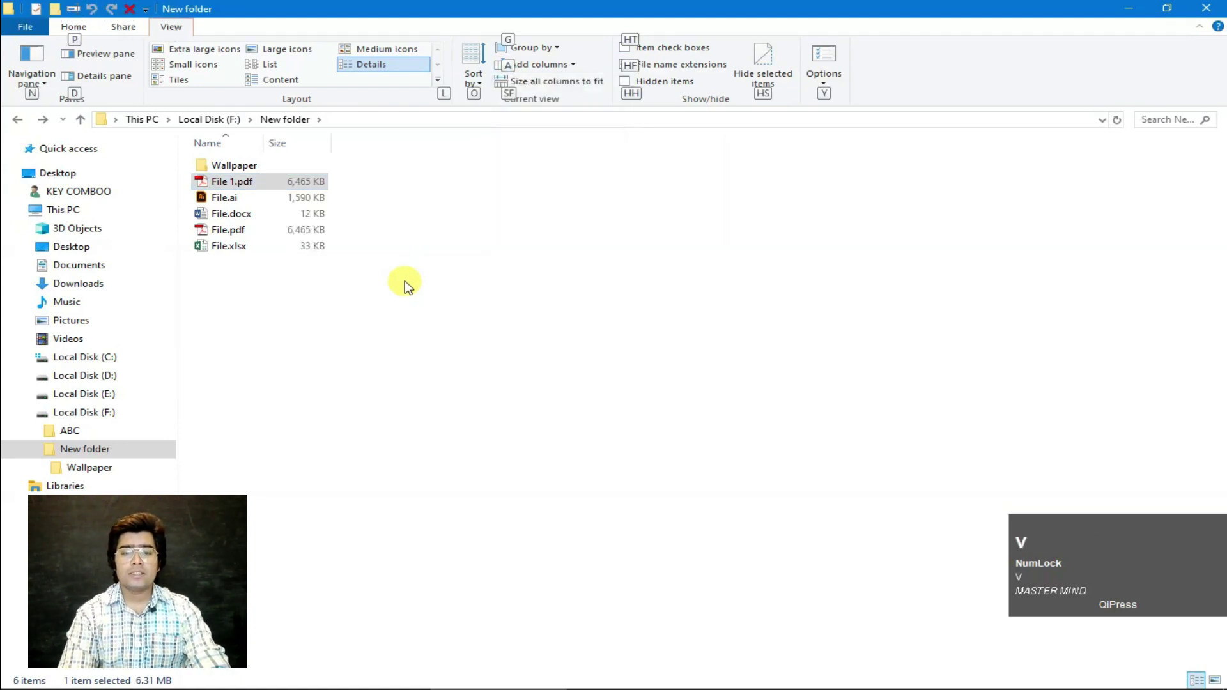
key("a")
key("Down")
key("space")
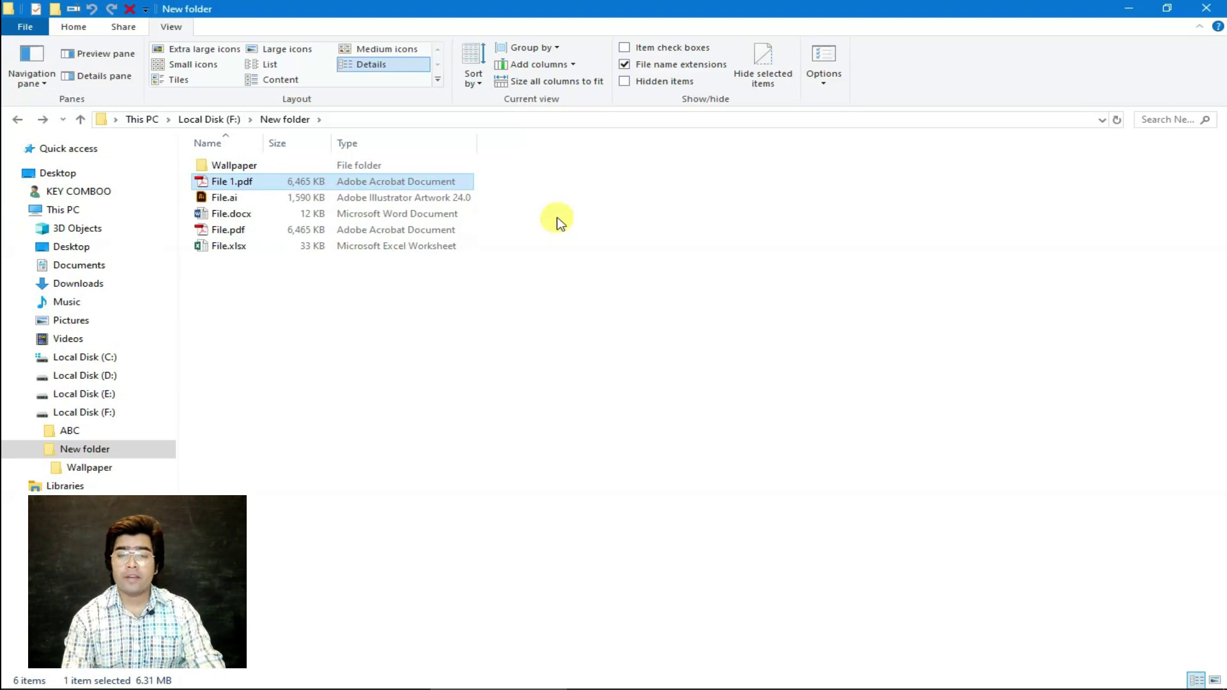
Step: Select the Excel worksheet File.xlsx in New folder and hide it
key("Up")
key("Down")
key("Down")
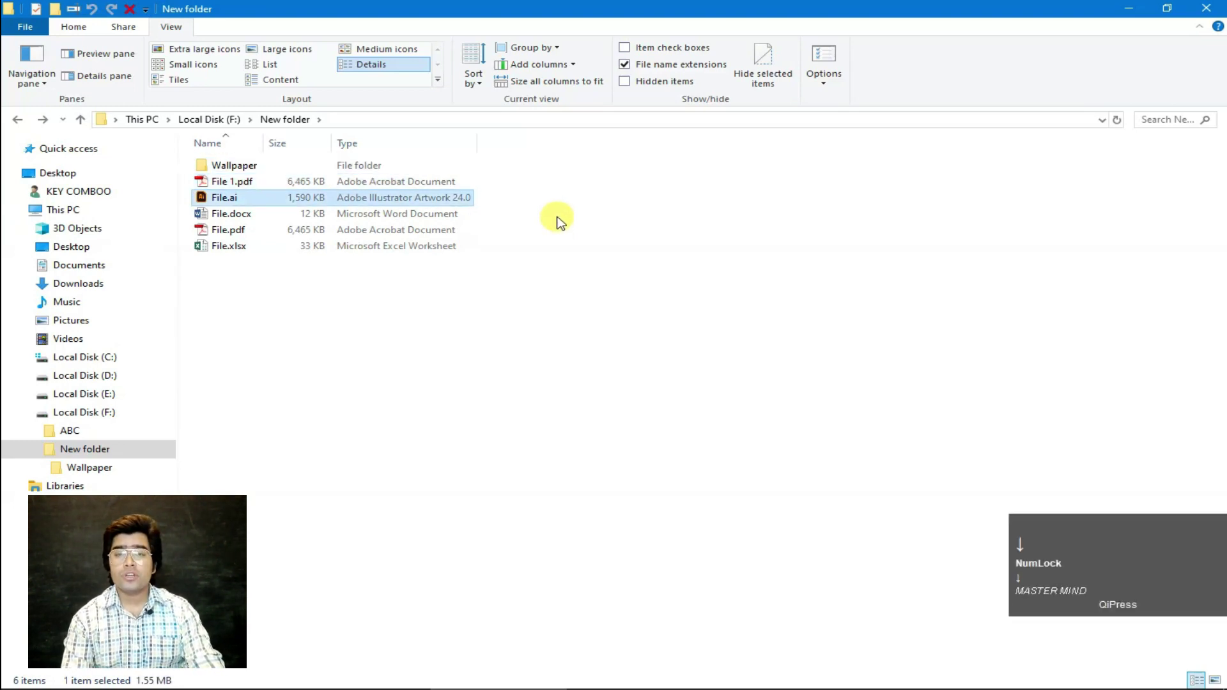
key("Up")
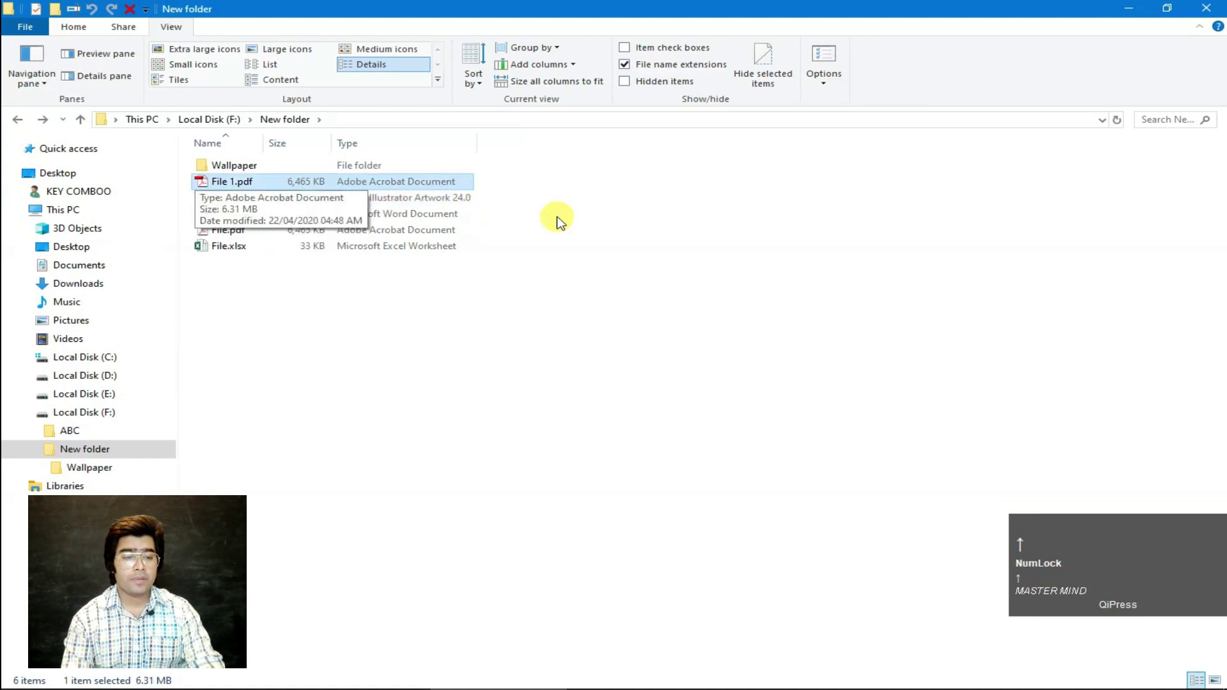
key("Down")
key("Down")
key("Down")
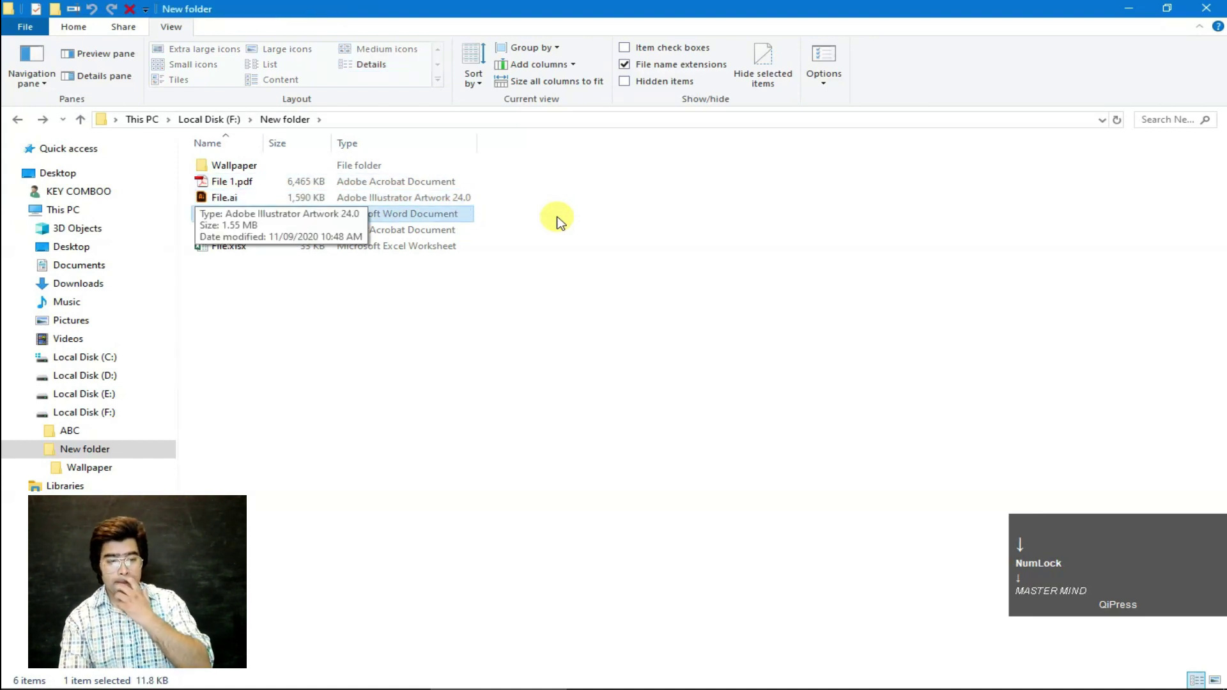
key("Down")
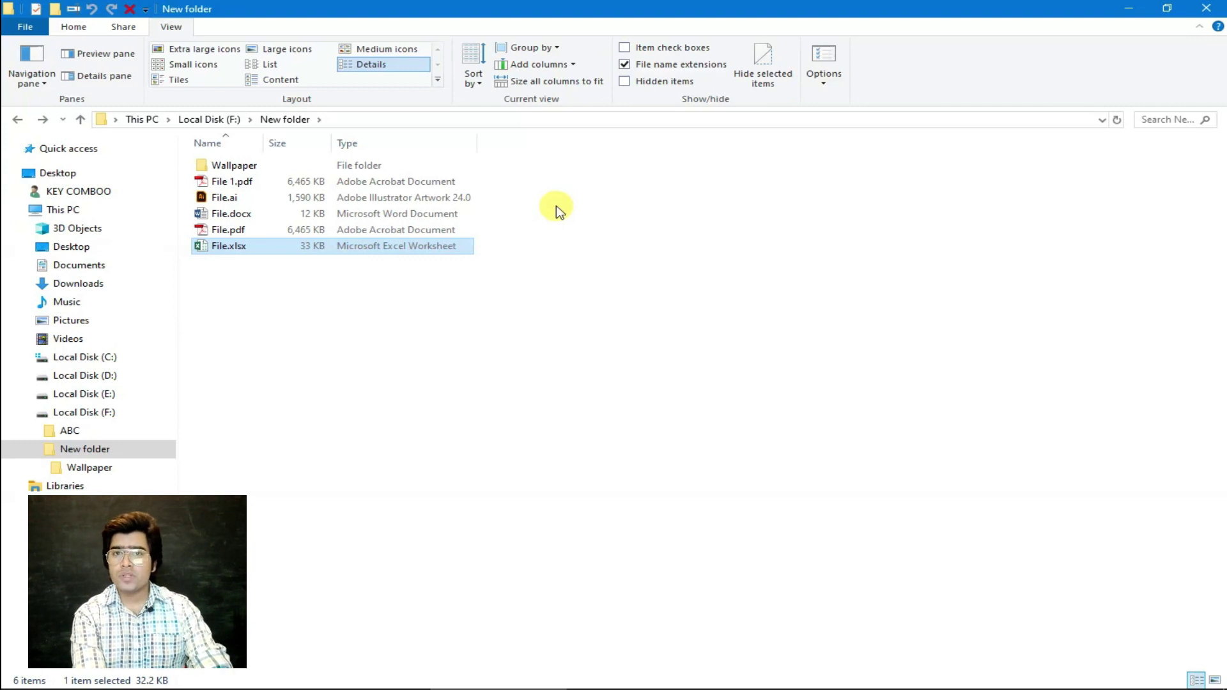
key("alt")
key("v")
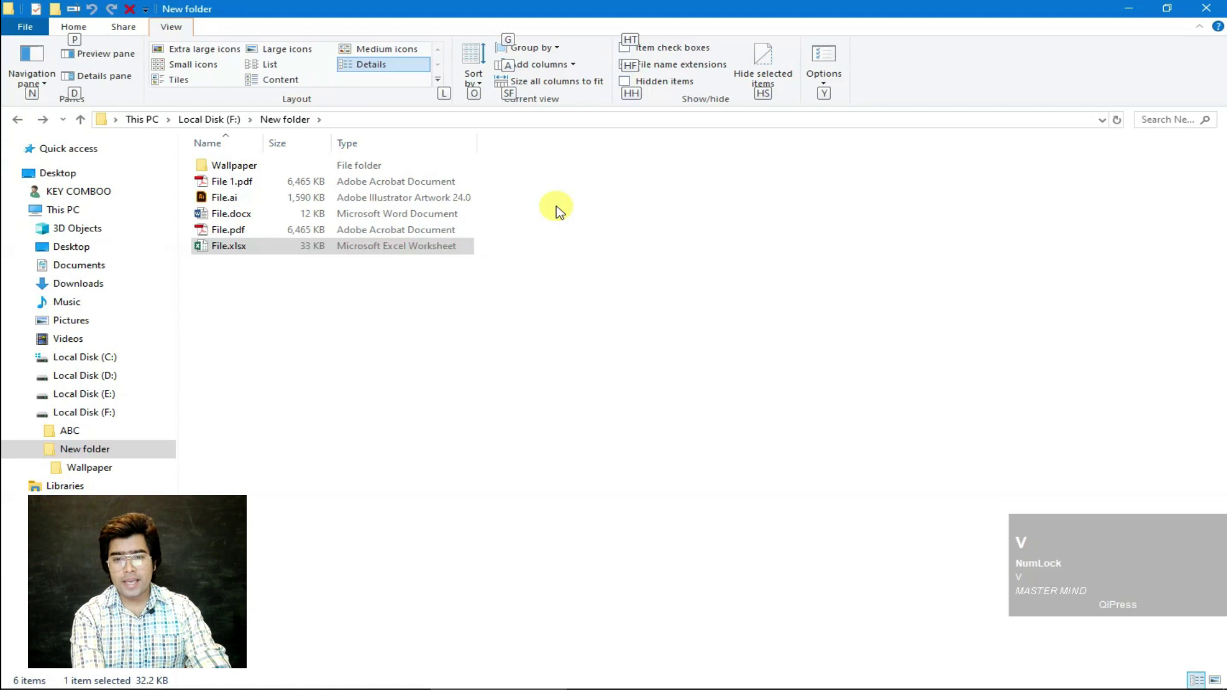
key("h")
key("s")
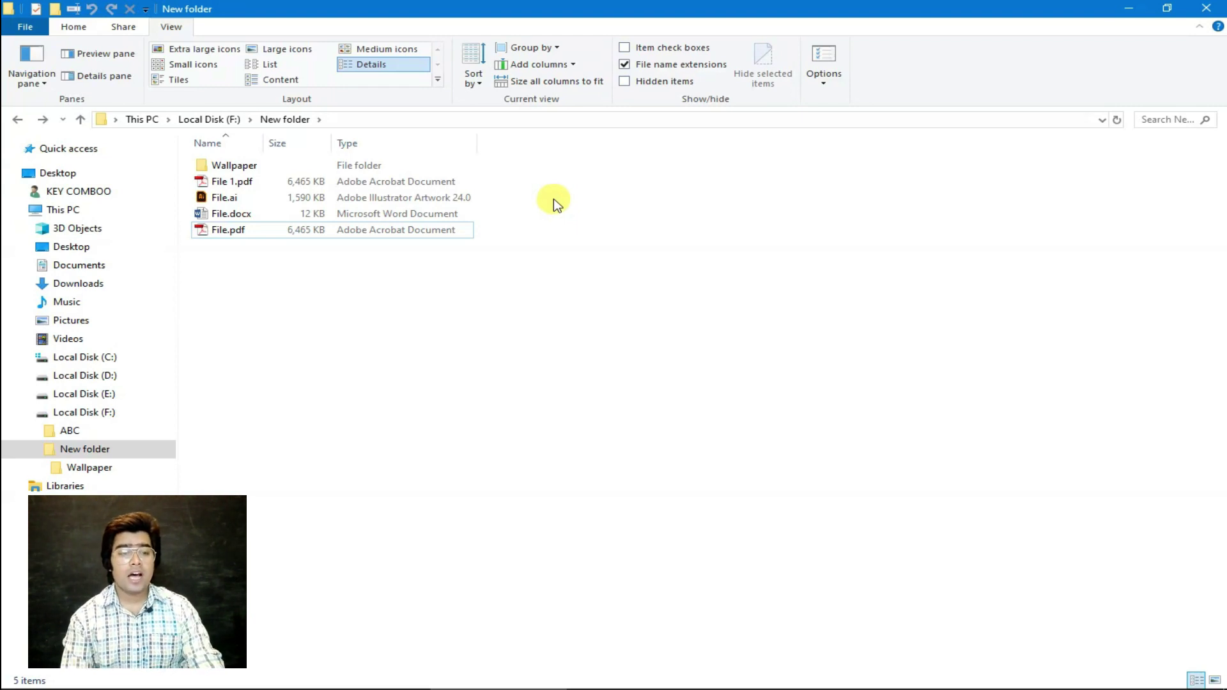
Step: Select the two non-adjacent files File.ai and File.pdf in New folder and hide them together
key("Up")
key("Up")
key("Up")
key("Down")
key("Down")
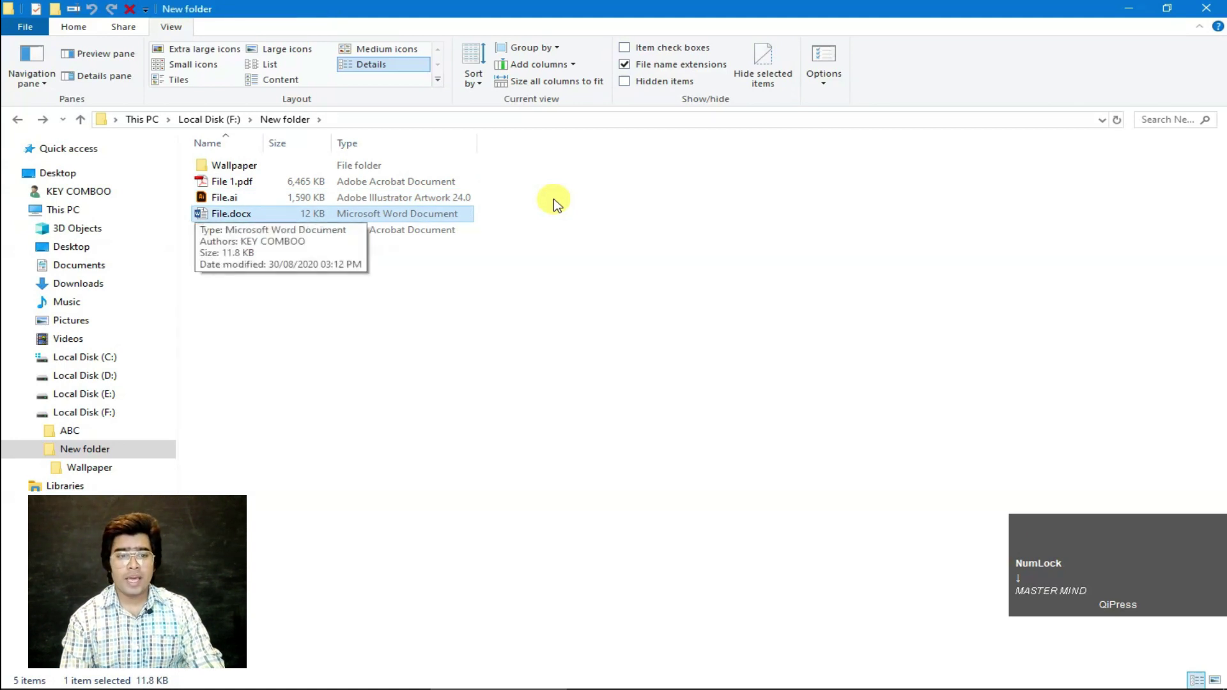
key("Up")
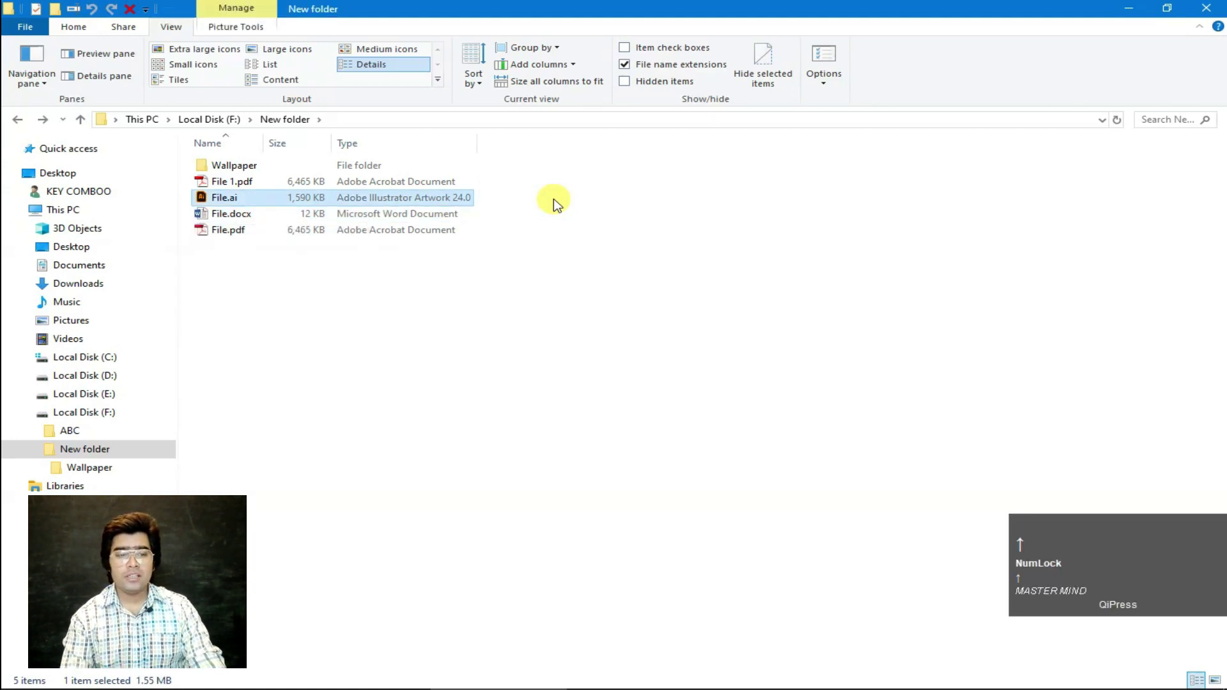
key("ctrl")
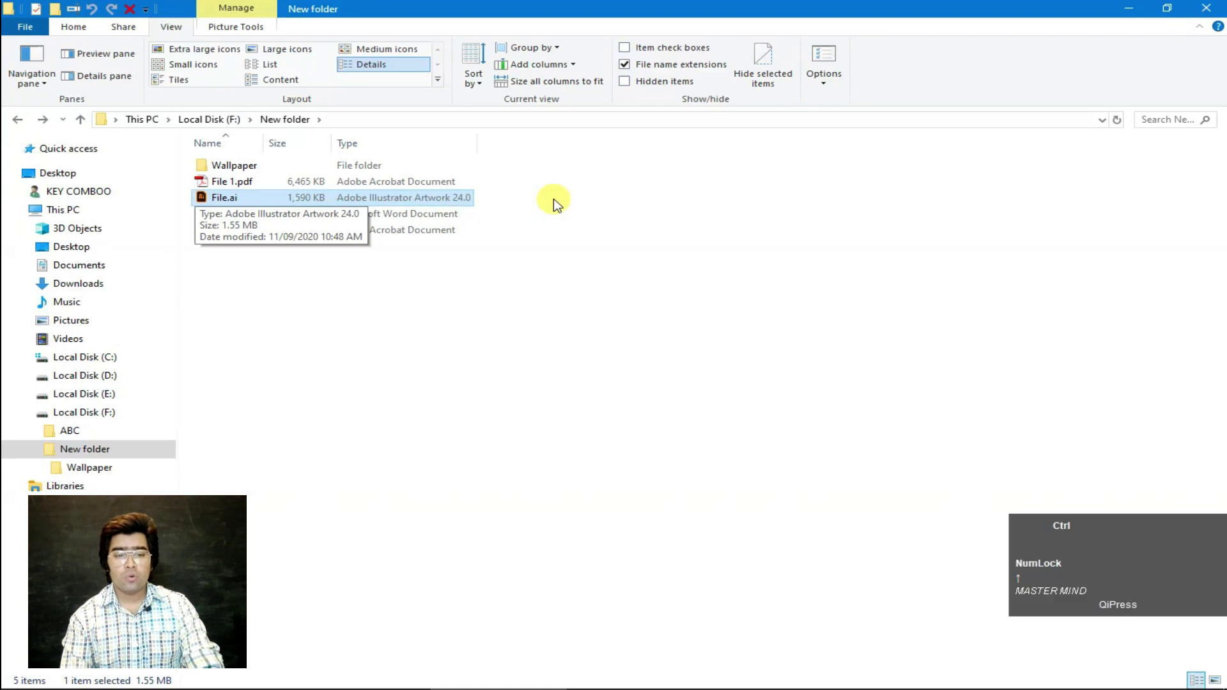
key("ctrl+Down")
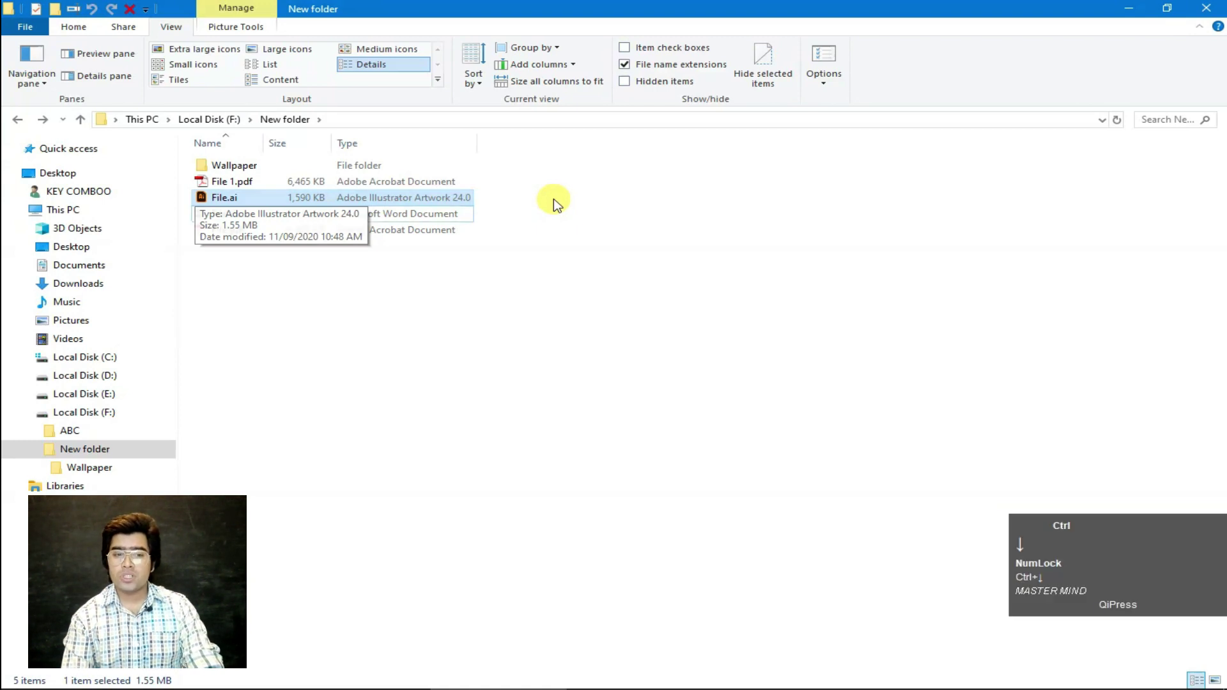
key("ctrl+Down")
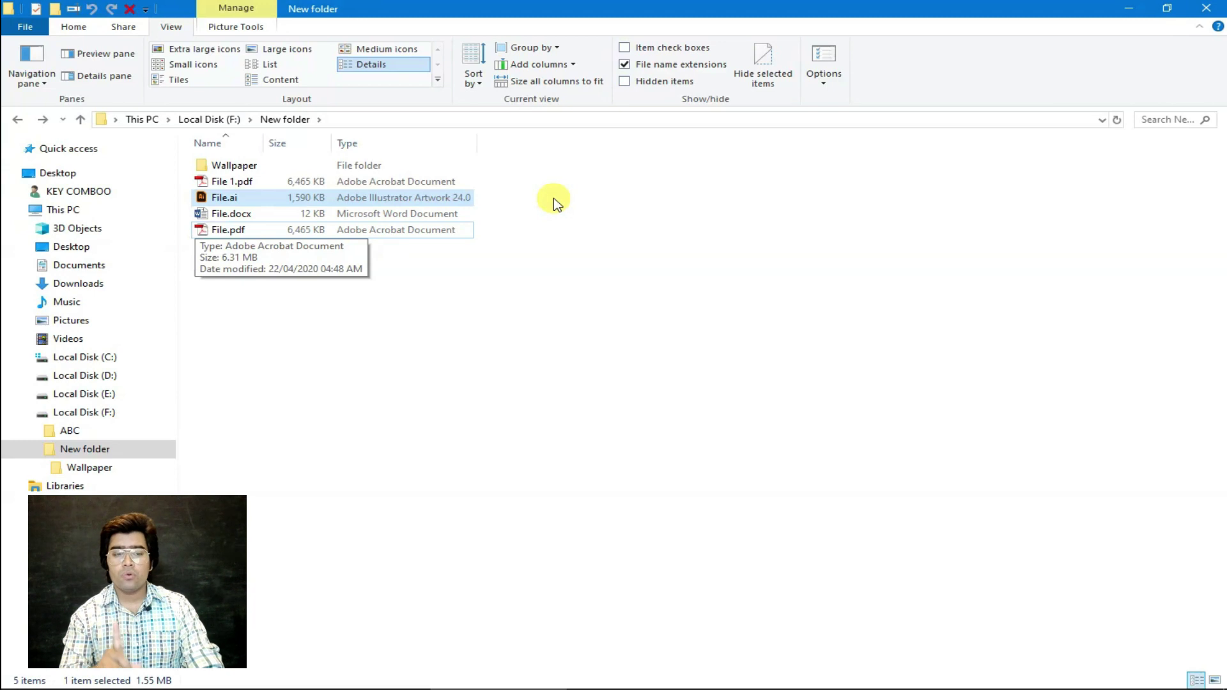
key("ctrl+space")
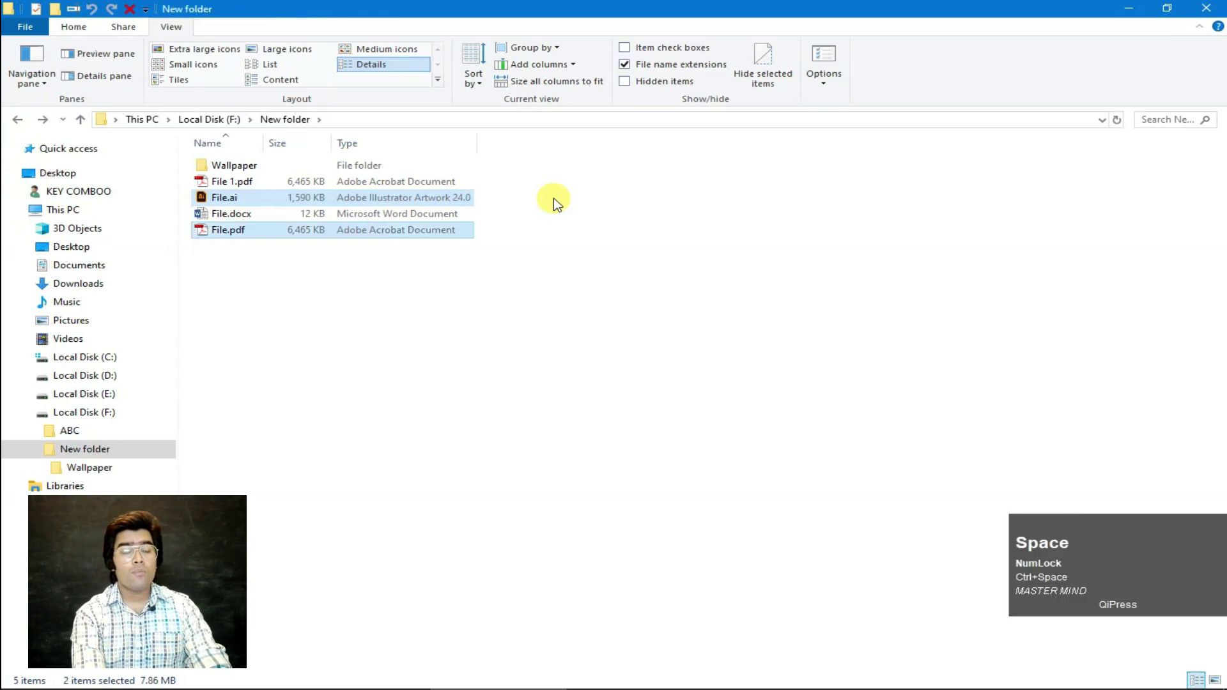
key("Num_Lock")
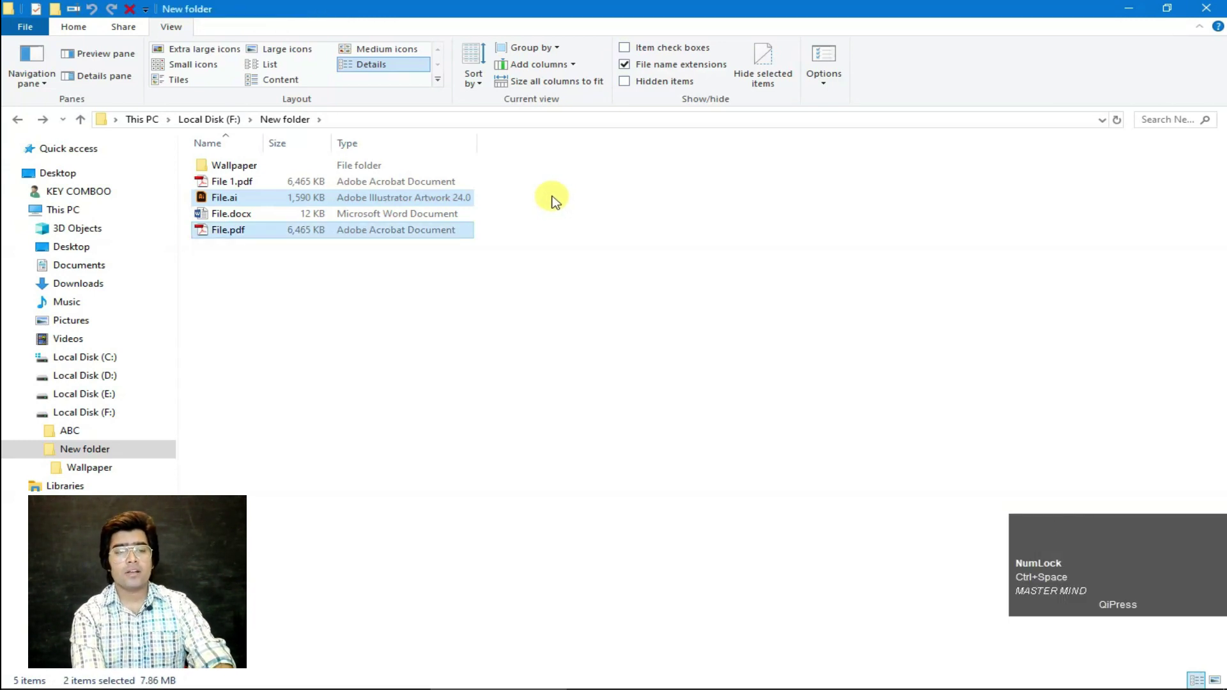
key("alt")
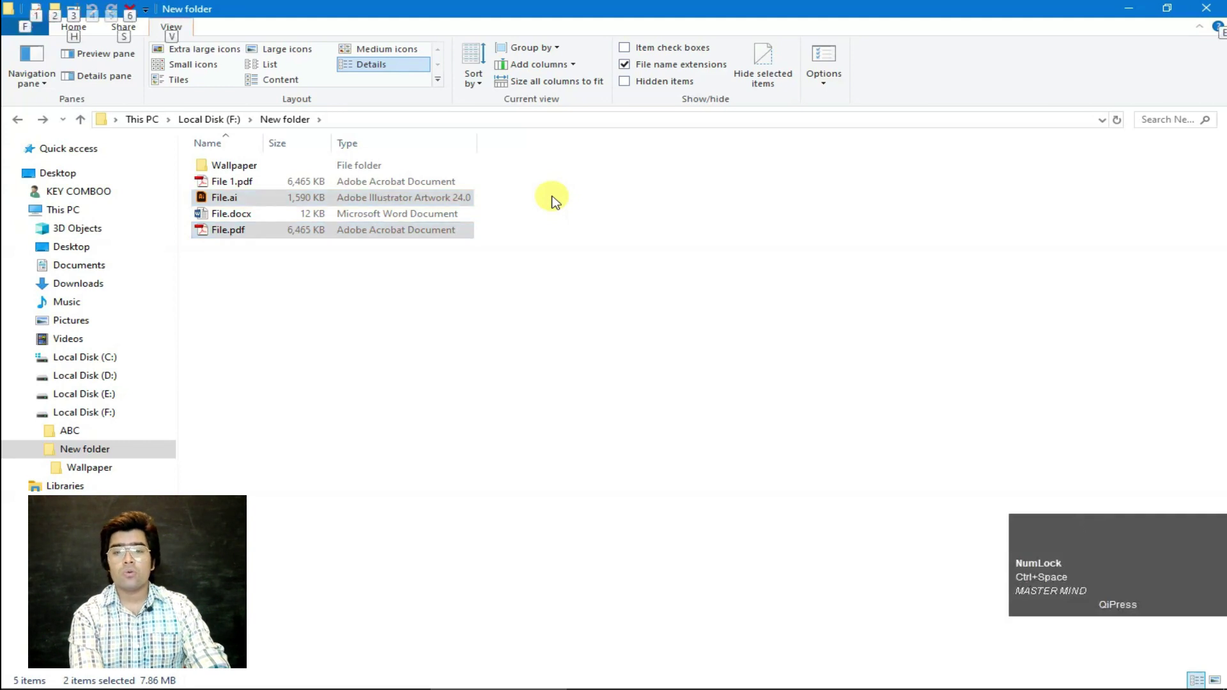
key("v")
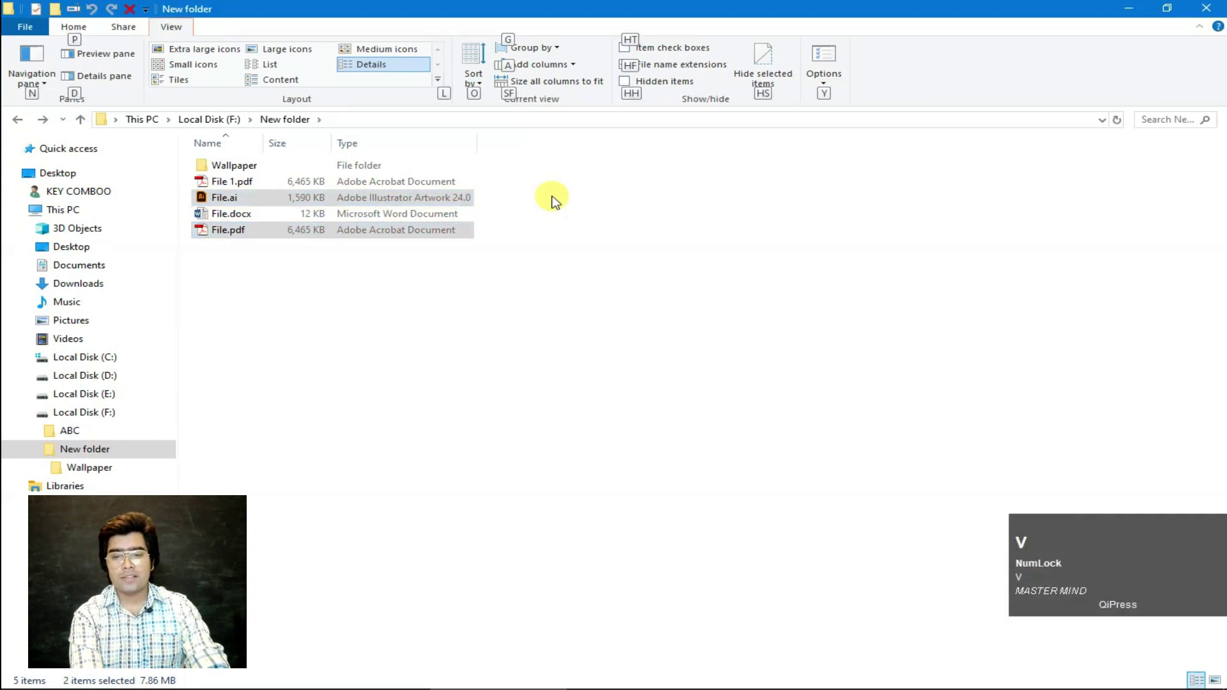
key("h")
key("s")
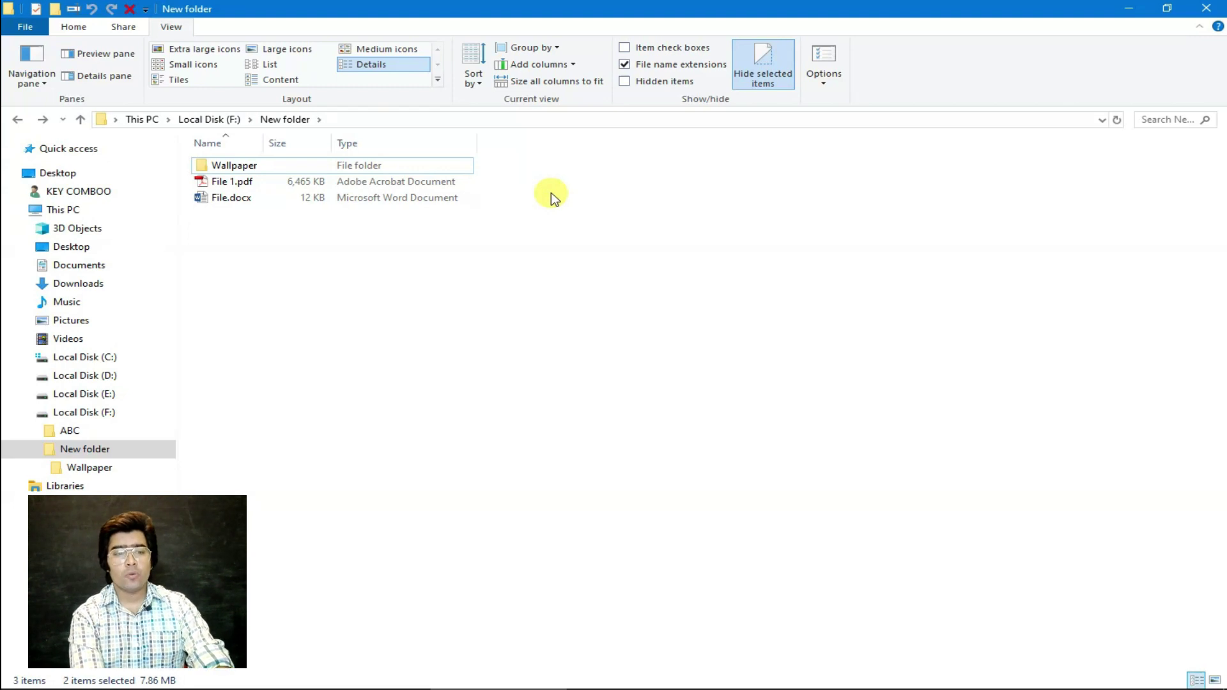
Step: Unhide the selected files File.ai and File.pdf
key("alt")
key("v")
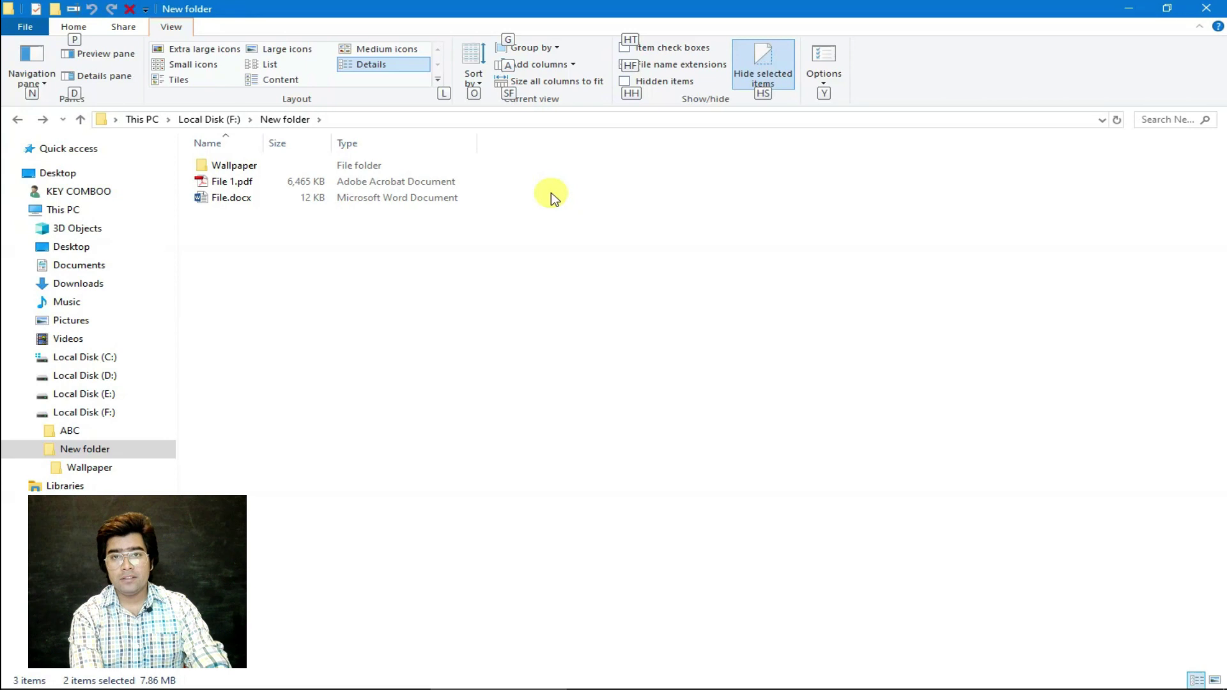
key("h")
key("s")
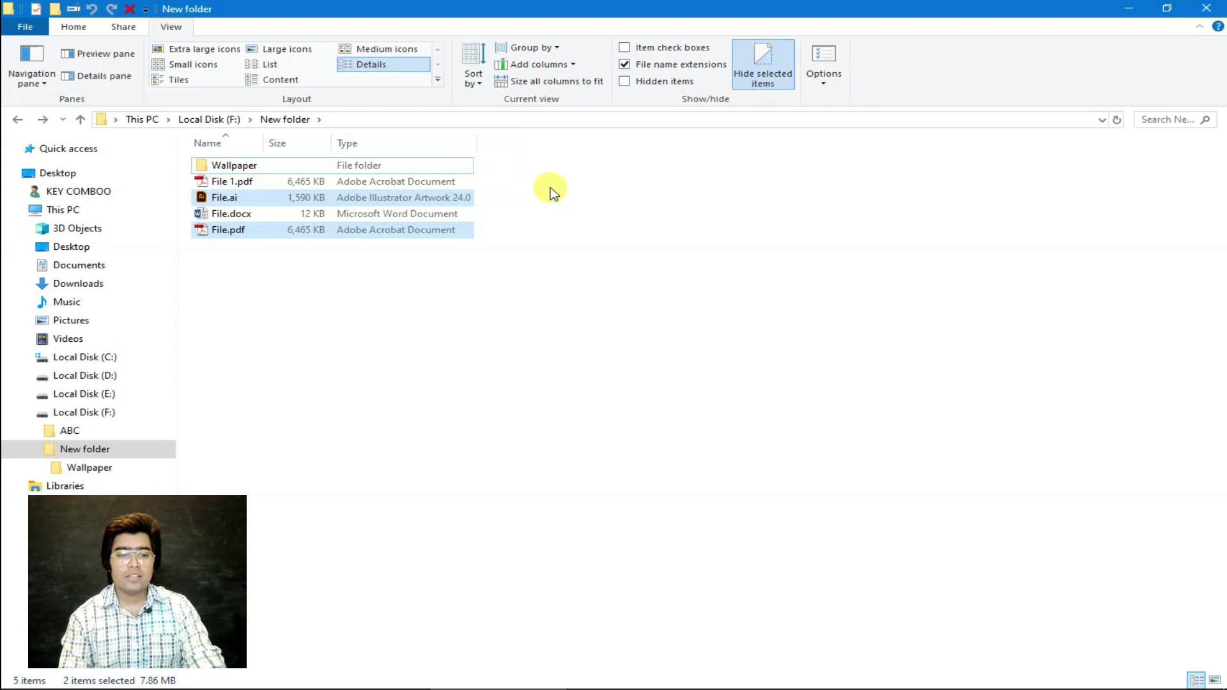
Step: Step up and down through the files in New folder, ending on File.docx
key("Up")
key("Down")
key("Down")
key("Down")
key("Up")
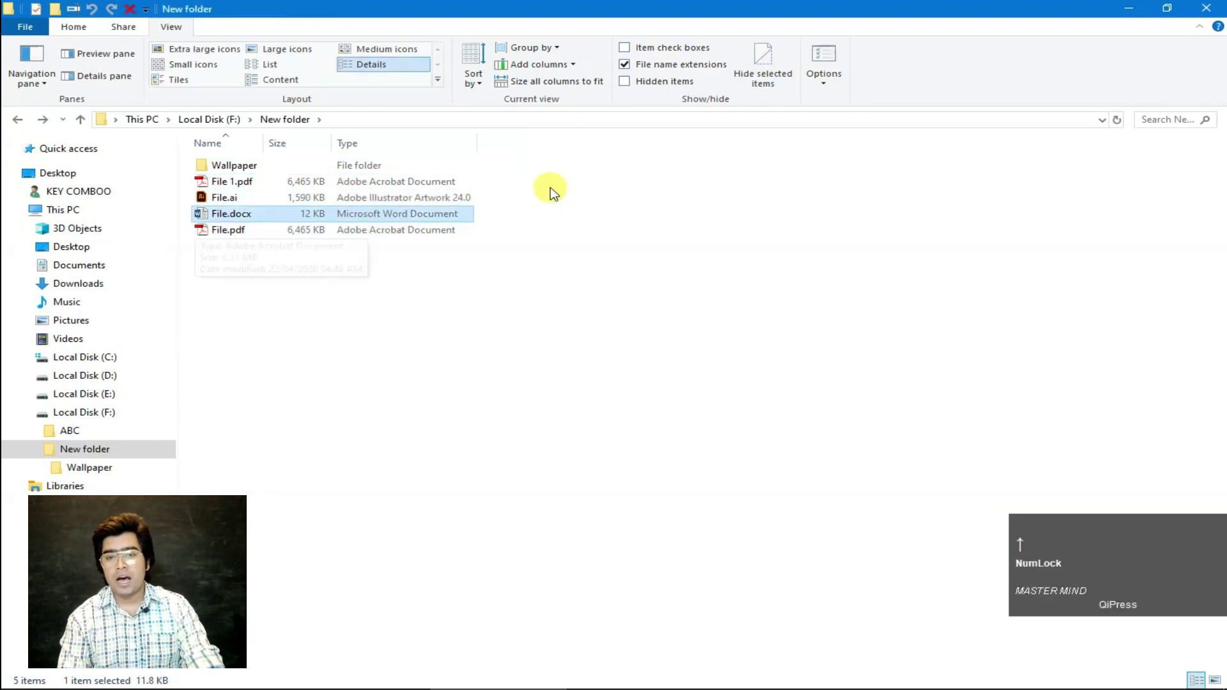
key("Up")
key("Up")
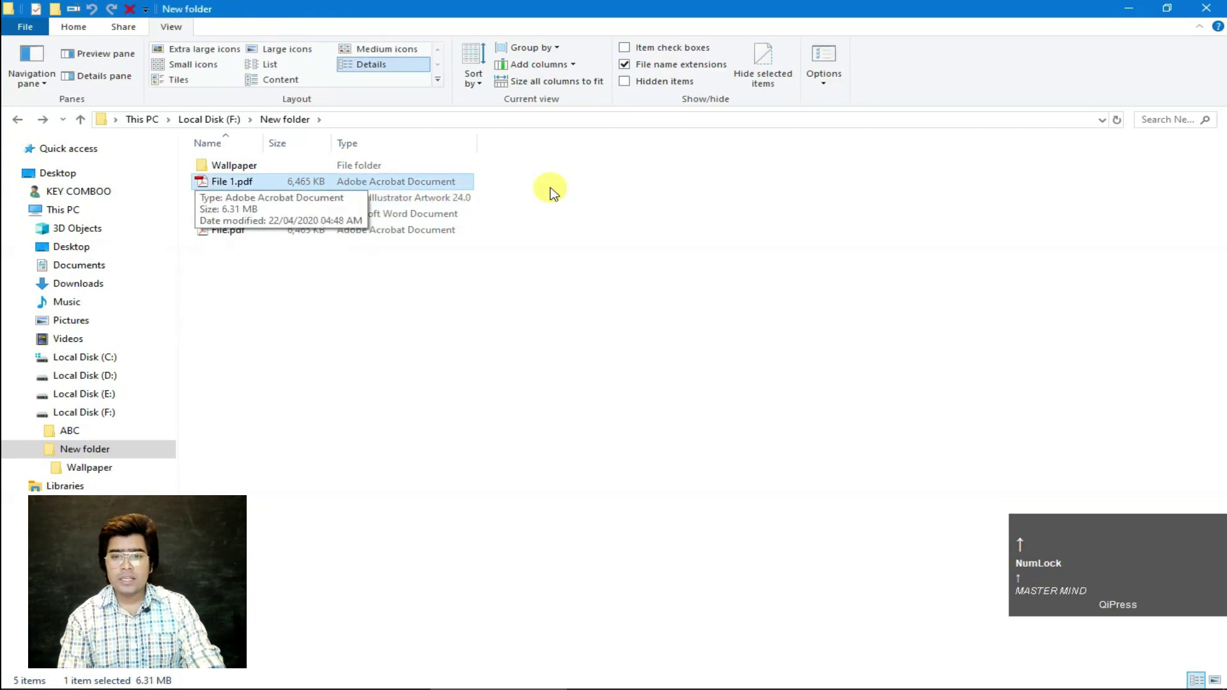
key("Down")
key("Down")
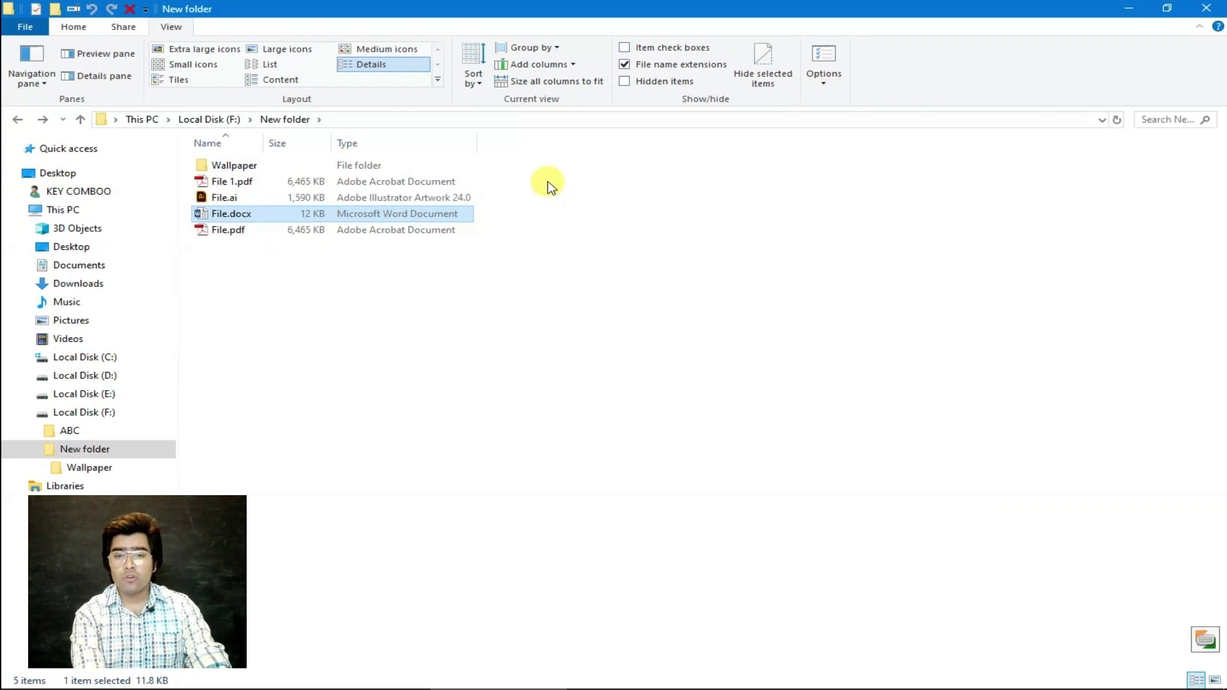
Step: Turn on the display of hidden items in New folder
key("alt")
key("v")
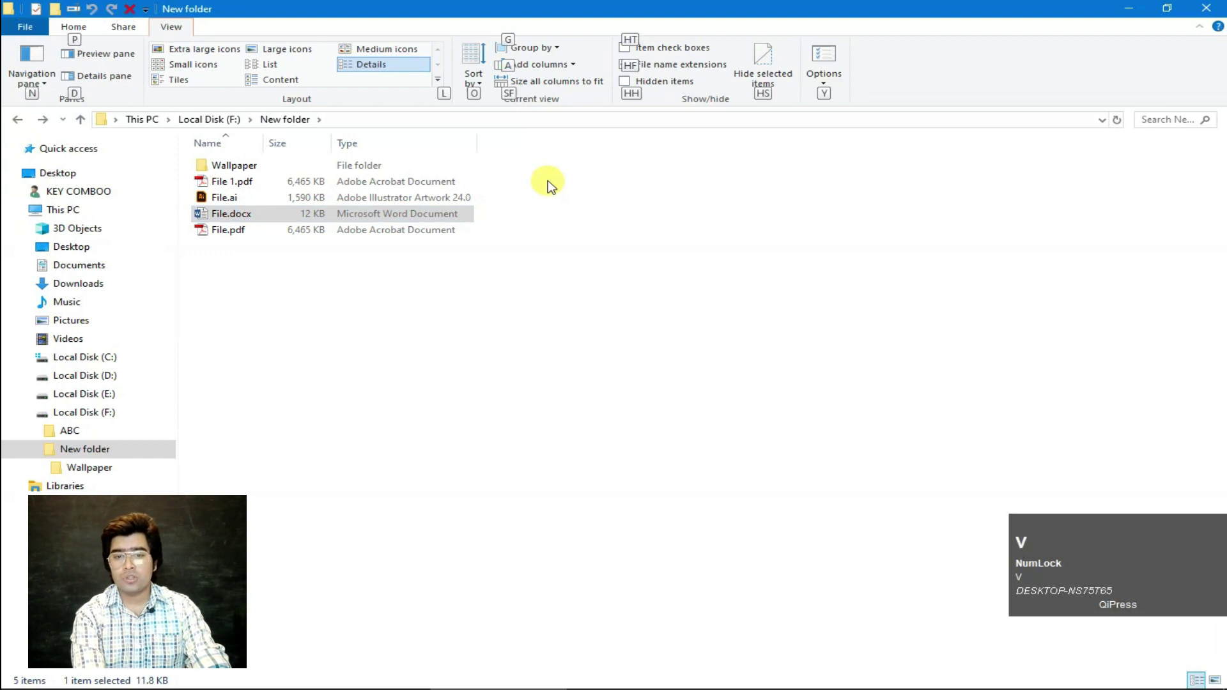
key("h")
key("h")
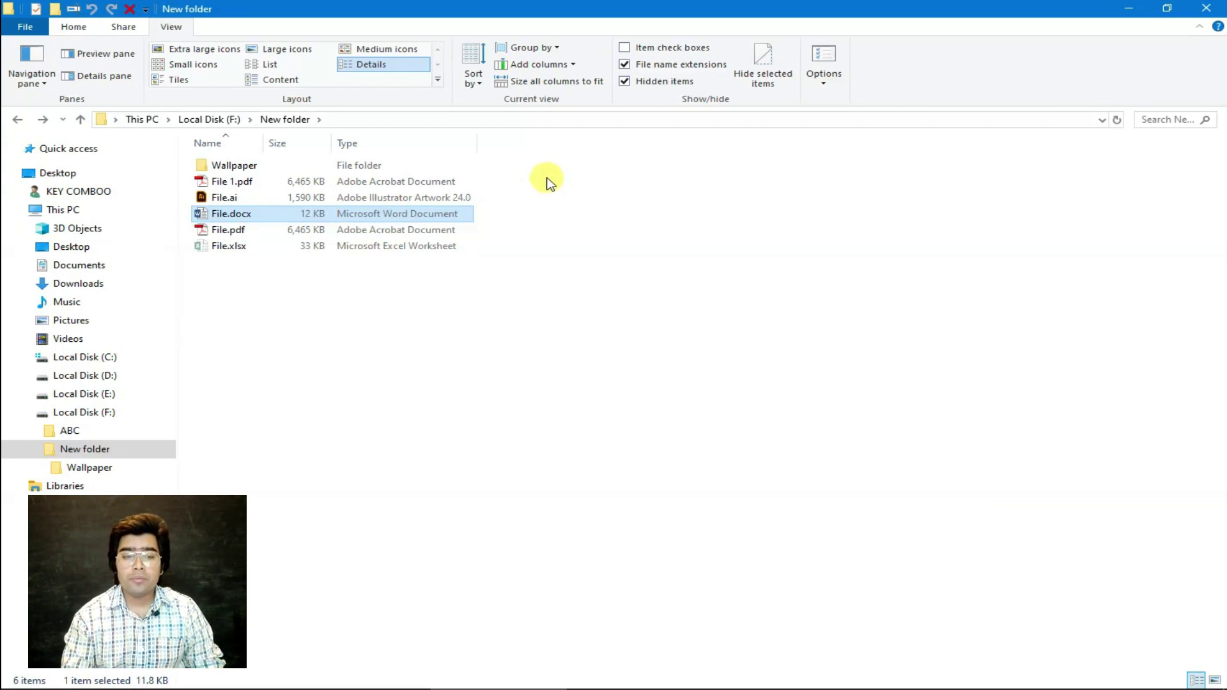
Step: Select File.xlsx in New folder and turn off the display of hidden items
key("Down")
key("Down")
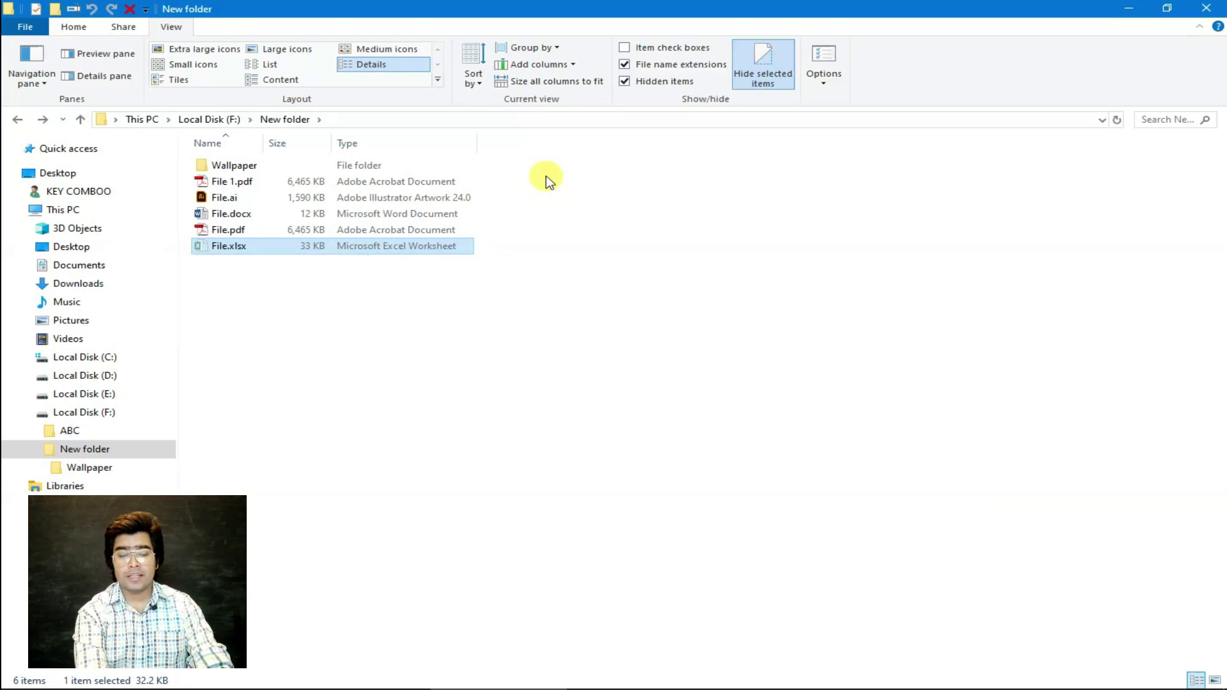
key("alt")
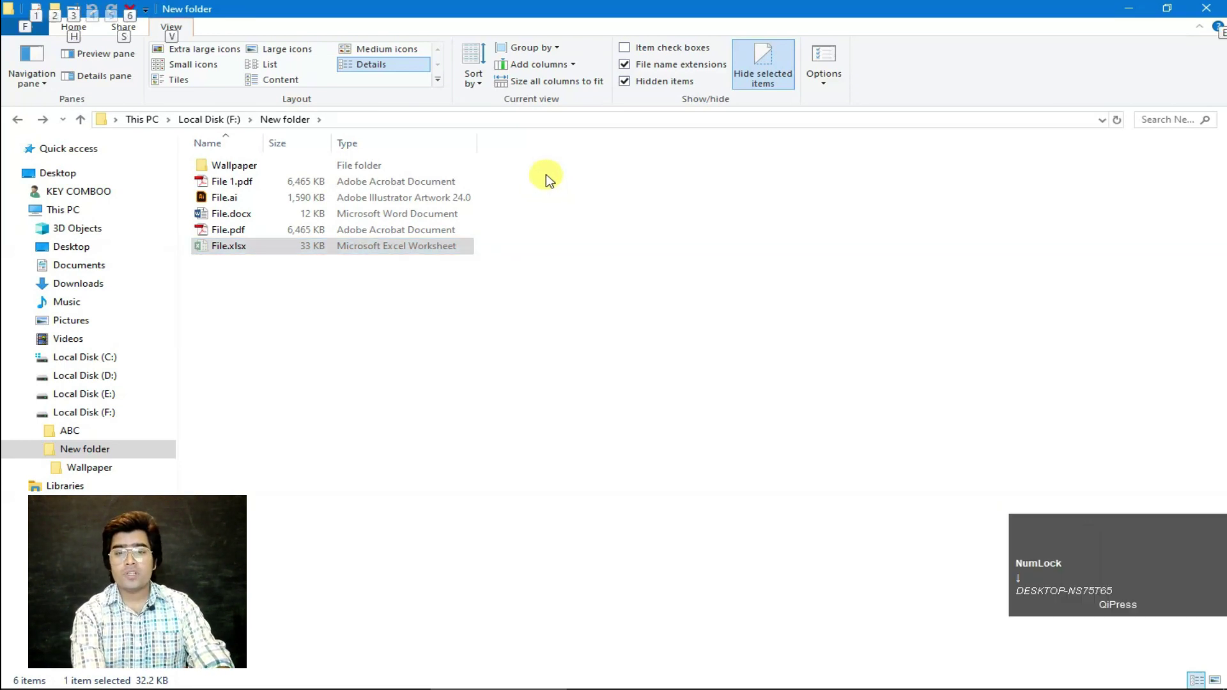
key("v")
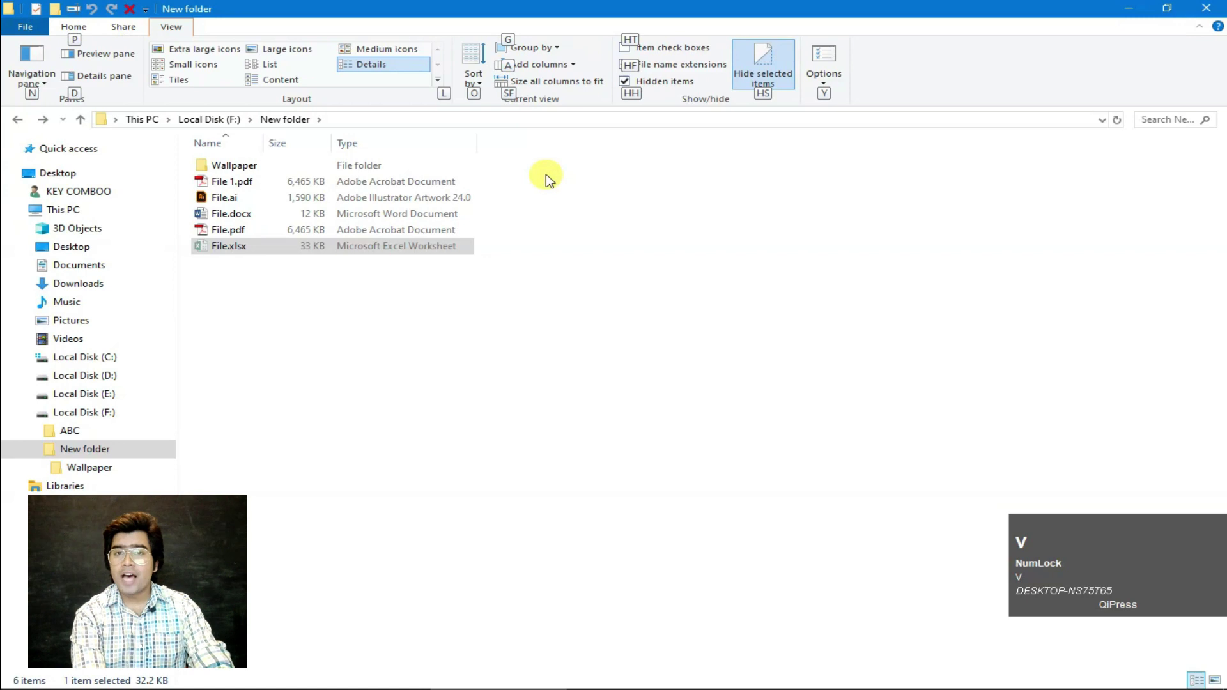
key("h")
key("h")
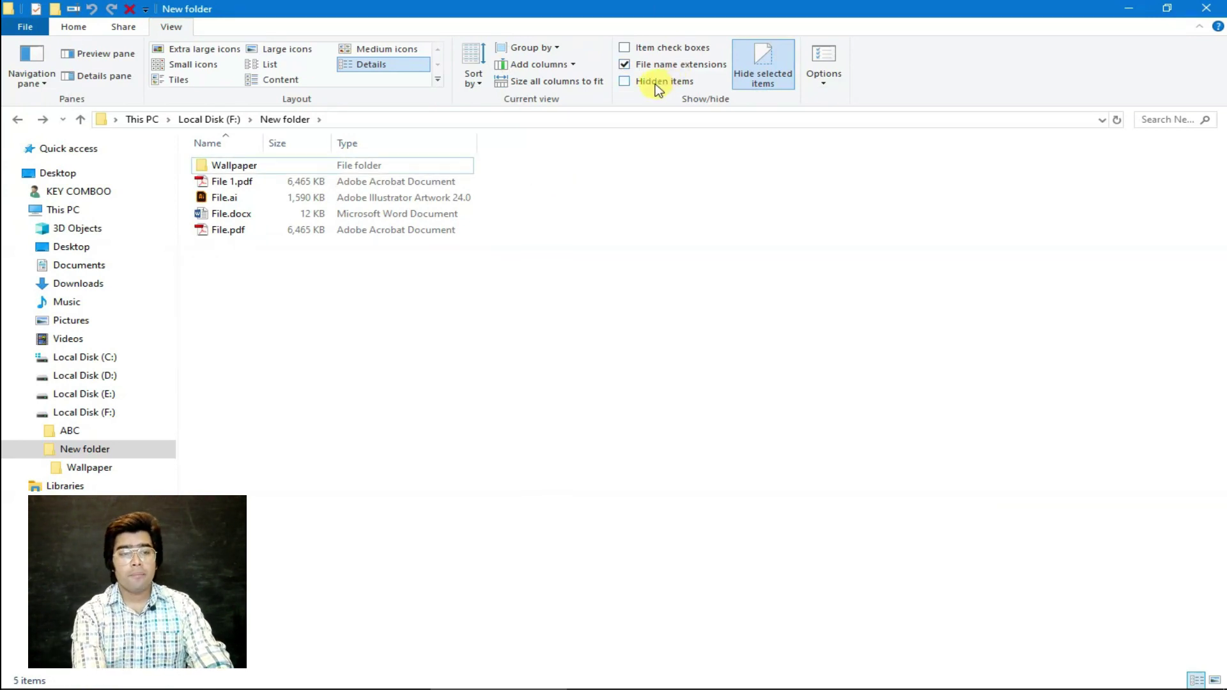
Step: Turn the display of hidden items back on in New folder
key("alt")
key("v")
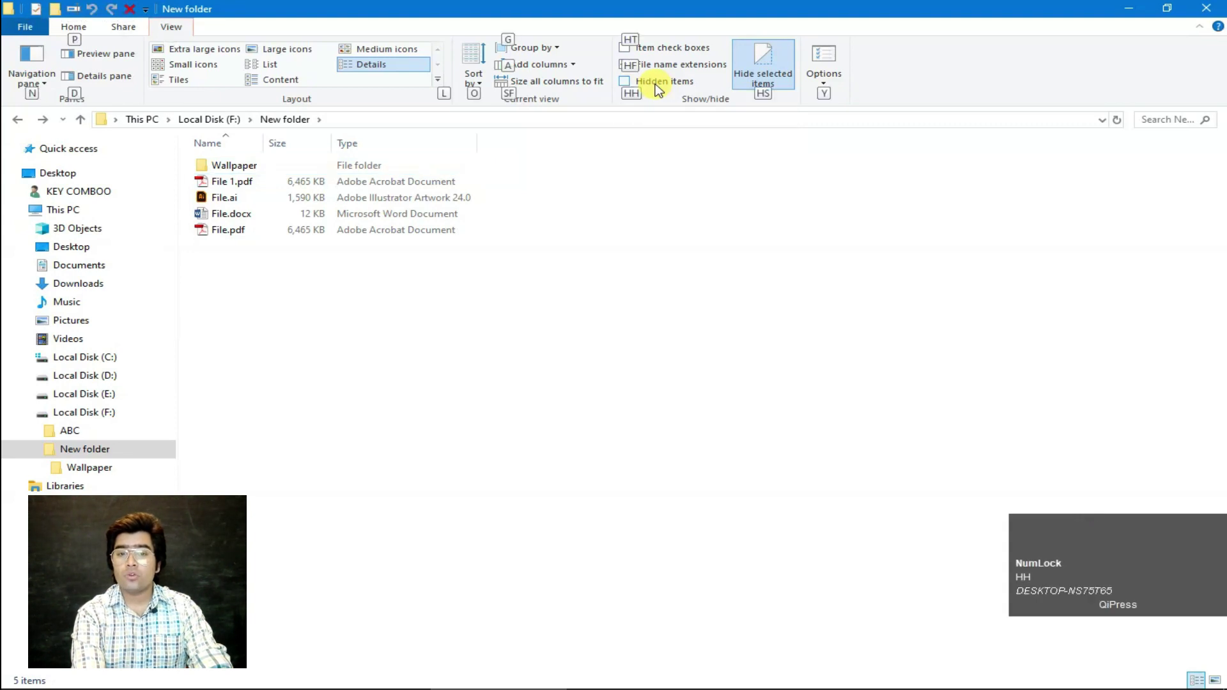
key("h")
key("h")
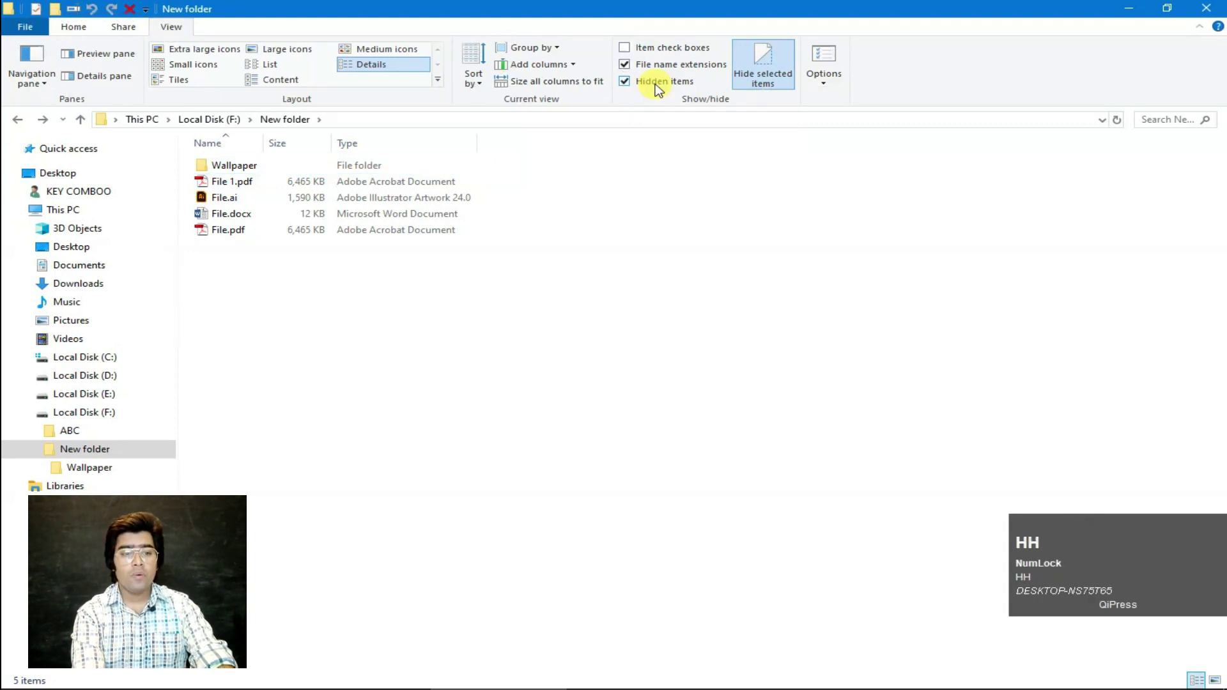
Step: Select the hidden file File.xlsx and unhide it, then move the selection up to File.docx
key("Down")
key("Down")
key("Down")
key("Down")
key("Down")
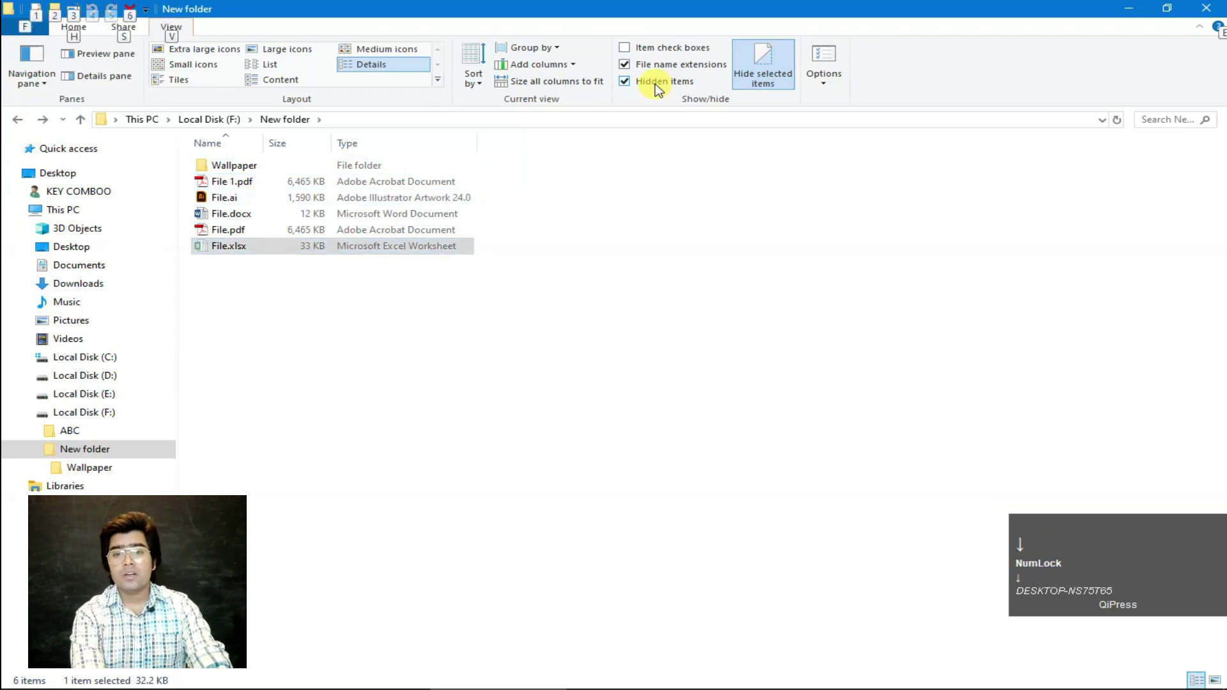
key("v")
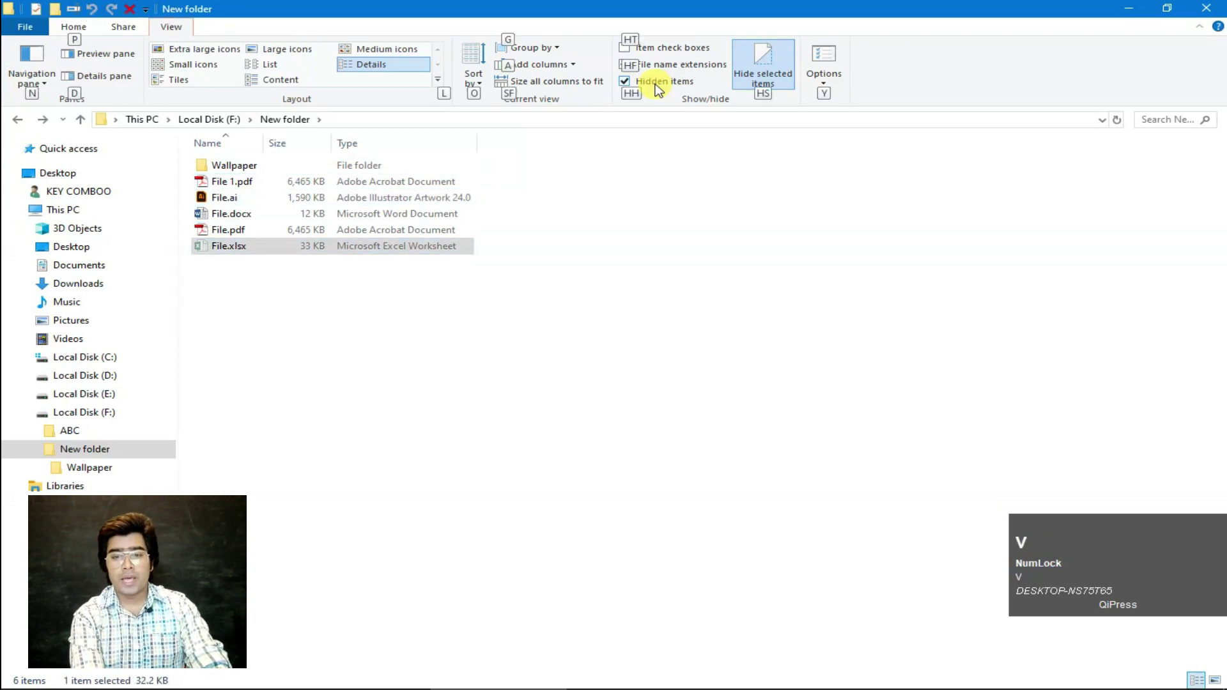
key("h")
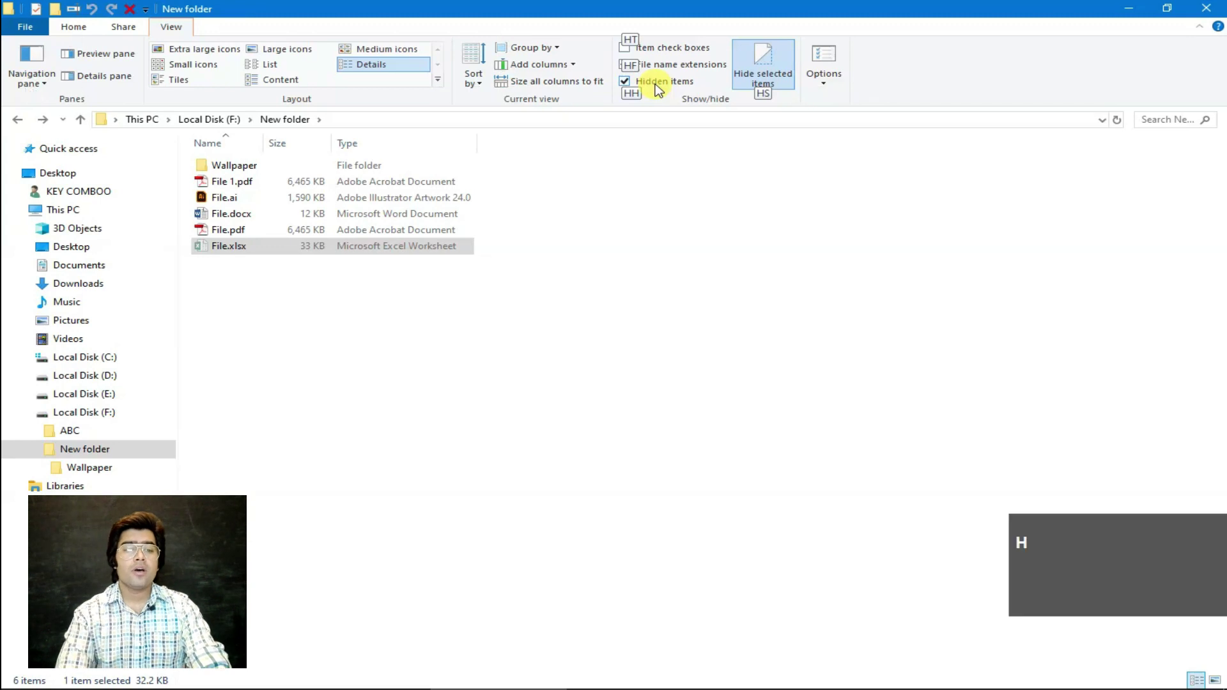
key("s")
key("Up")
key("Up")
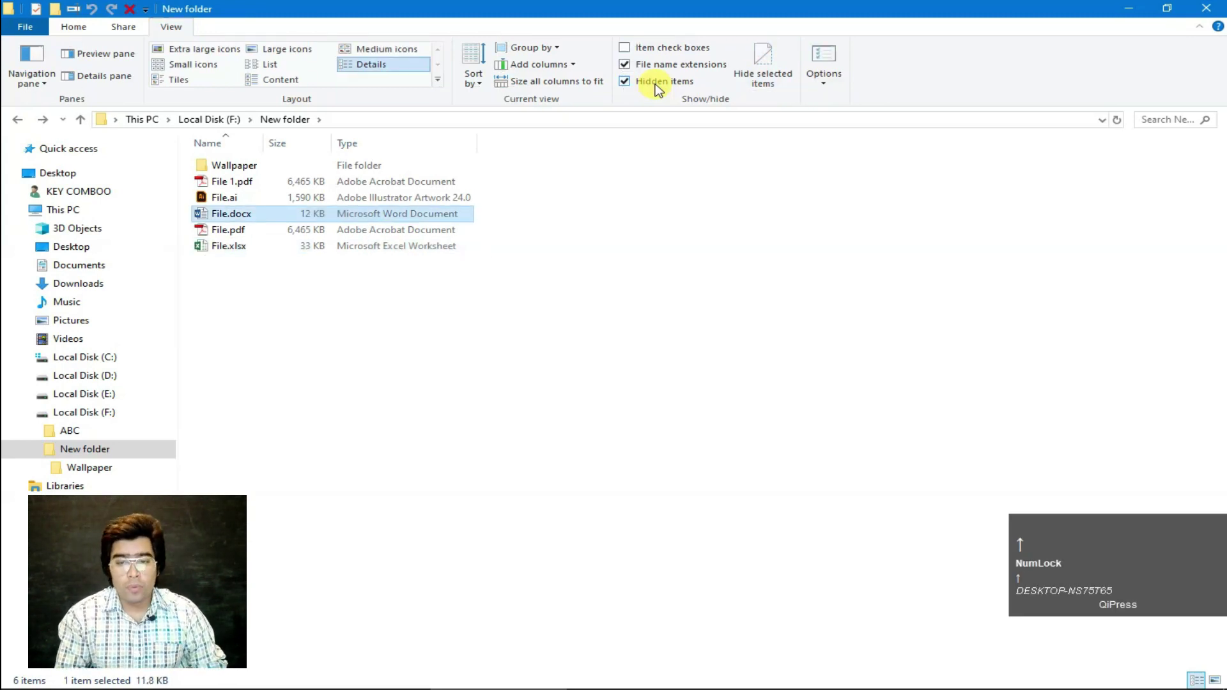